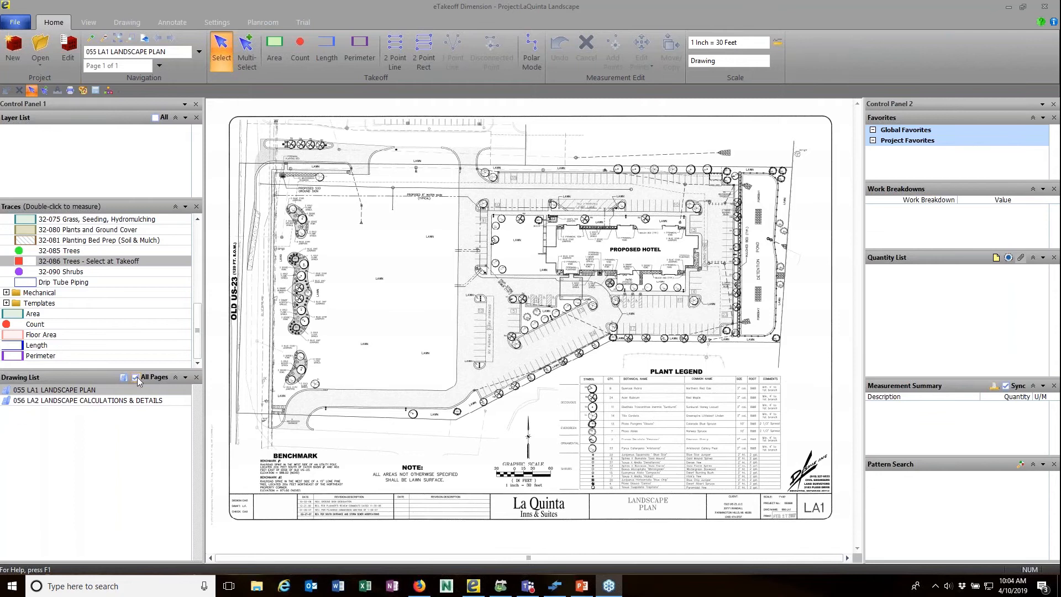
# Collapse the Landscape trace folder to show the basic Area, Count, Length and Perimeter traces.
pyautogui.moveTo(197, 321); pyautogui.dragTo(197, 273)
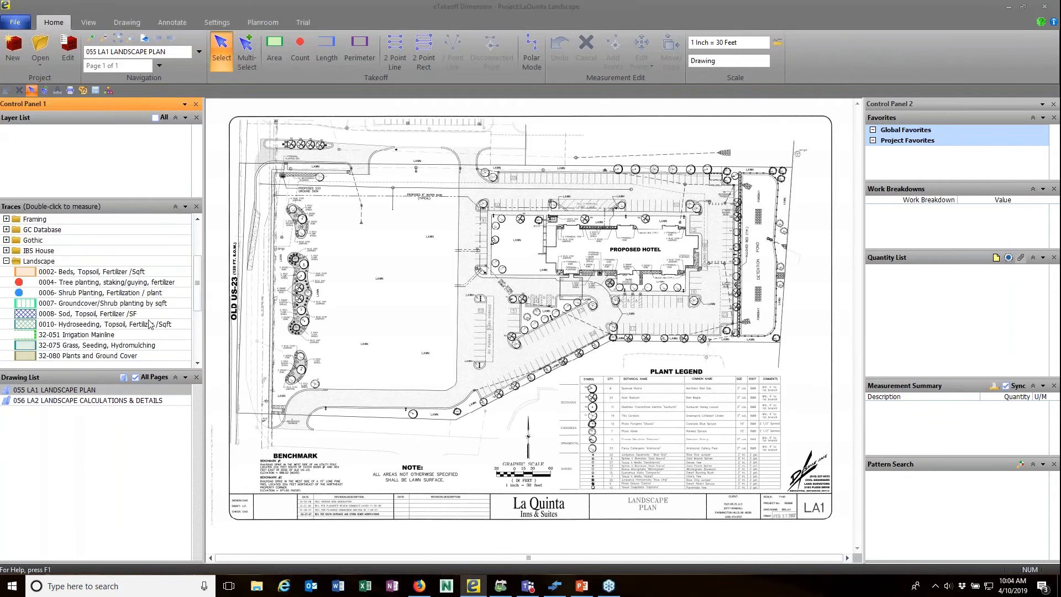
pyautogui.click(6, 261)
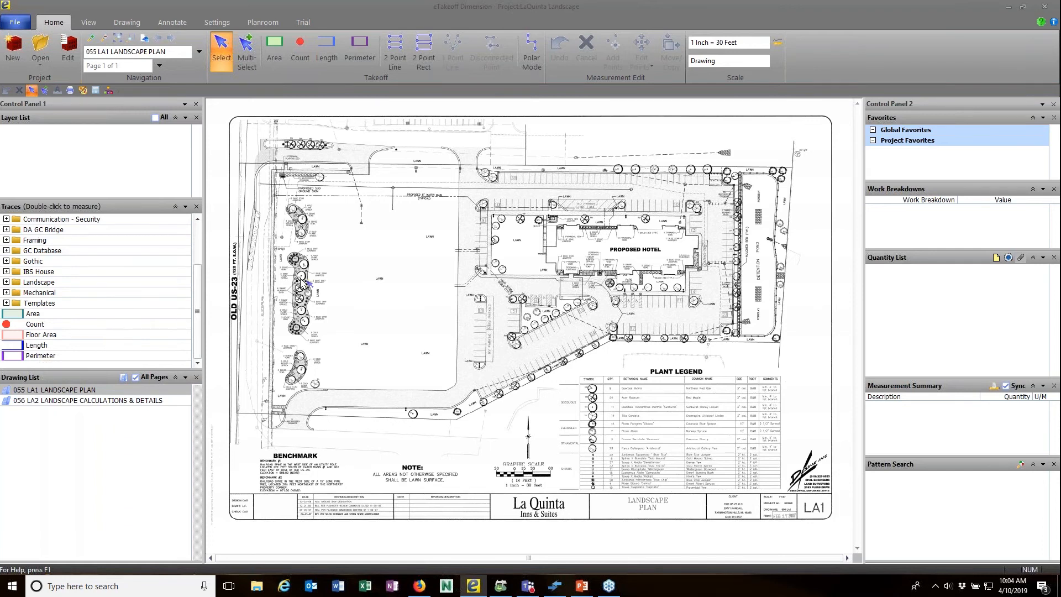
pyautogui.scroll(5, 303, 283)
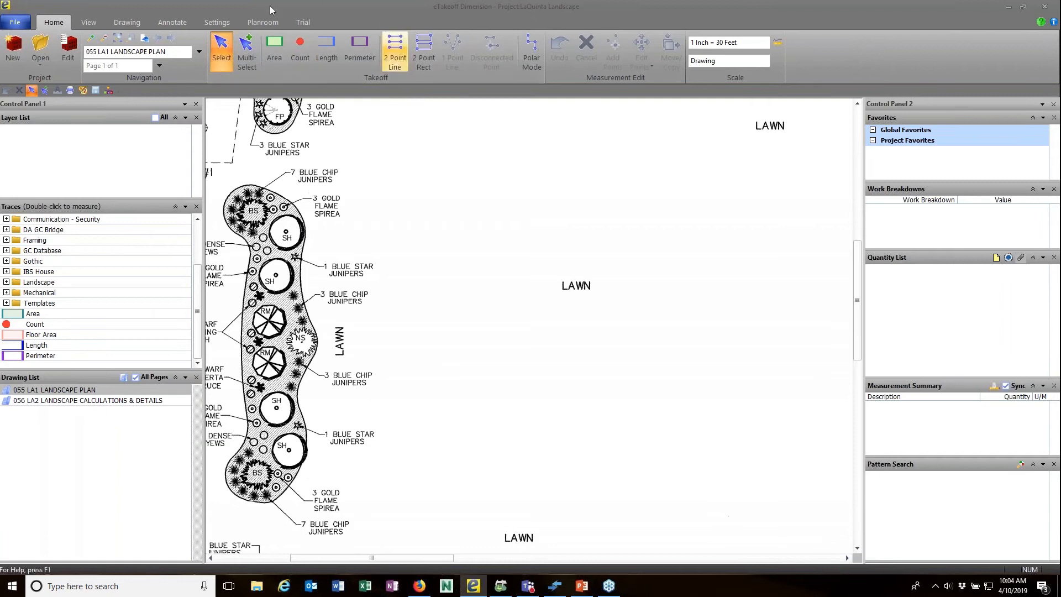
# Create a standard count trace named Tree with green filled-square points.
pyautogui.click(299, 52)
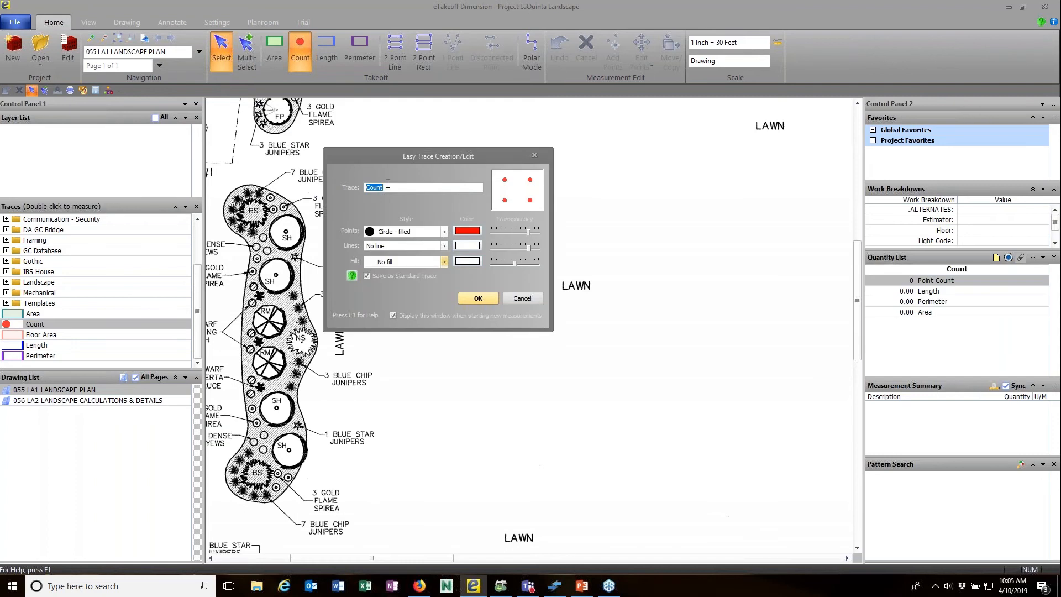
pyautogui.write('Tree')
pyautogui.click(444, 232)
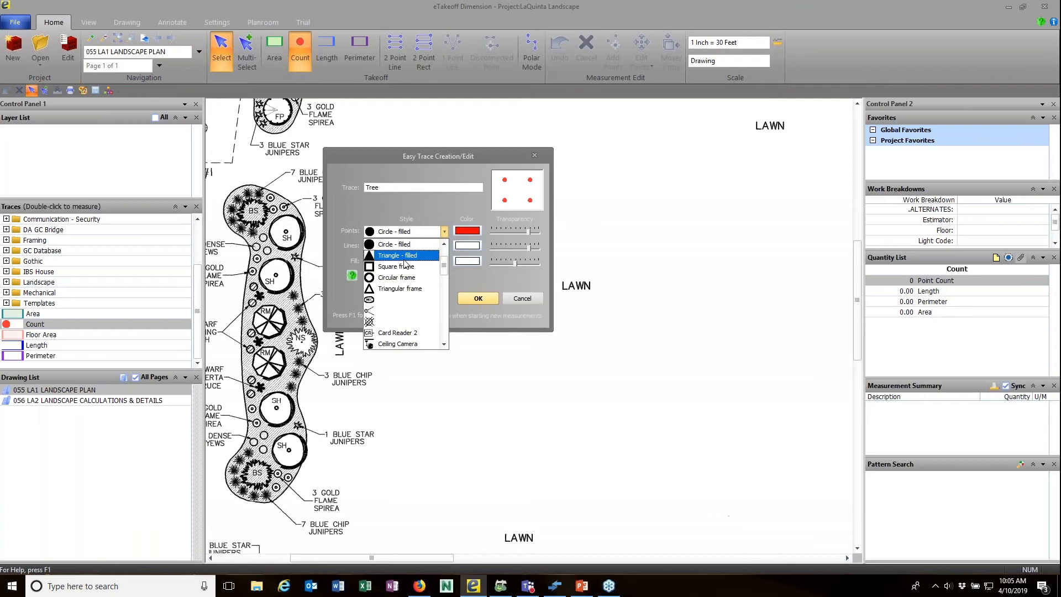
pyautogui.scroll(2, 438, 261)
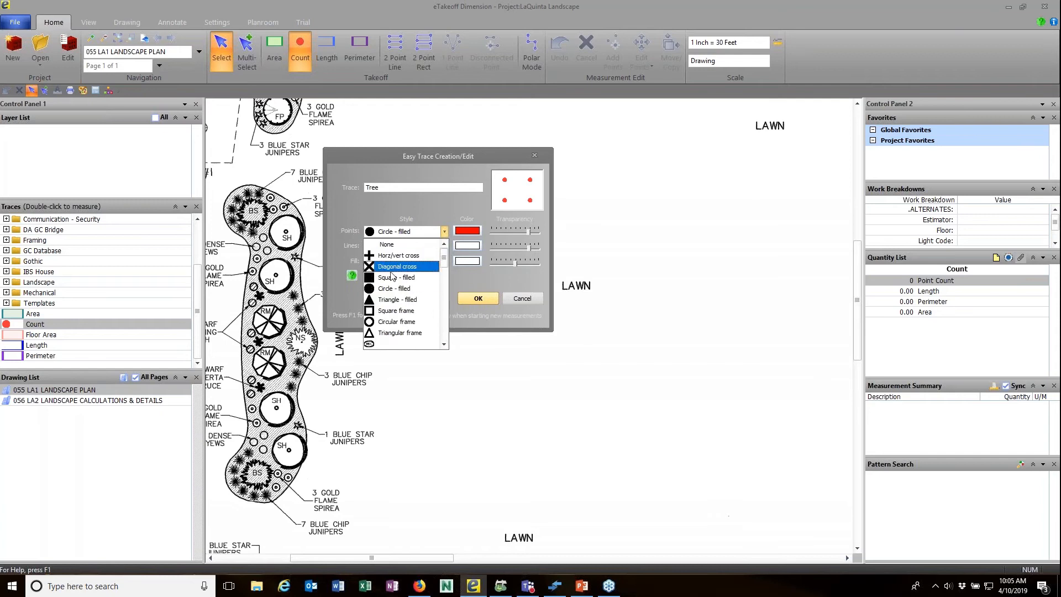
pyautogui.click(399, 277)
pyautogui.click(477, 232)
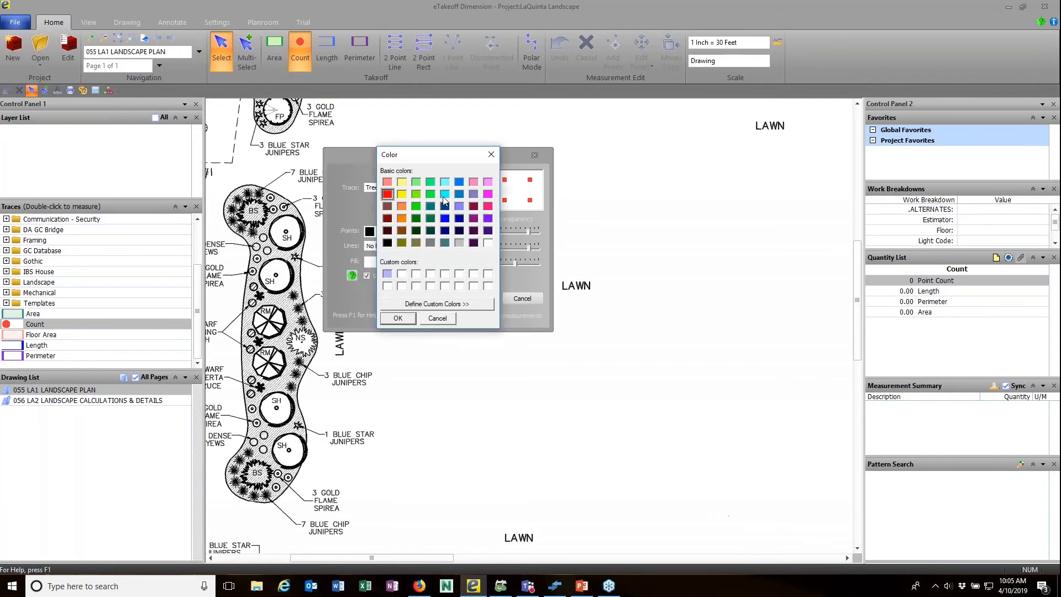
pyautogui.click(417, 207)
pyautogui.click(398, 318)
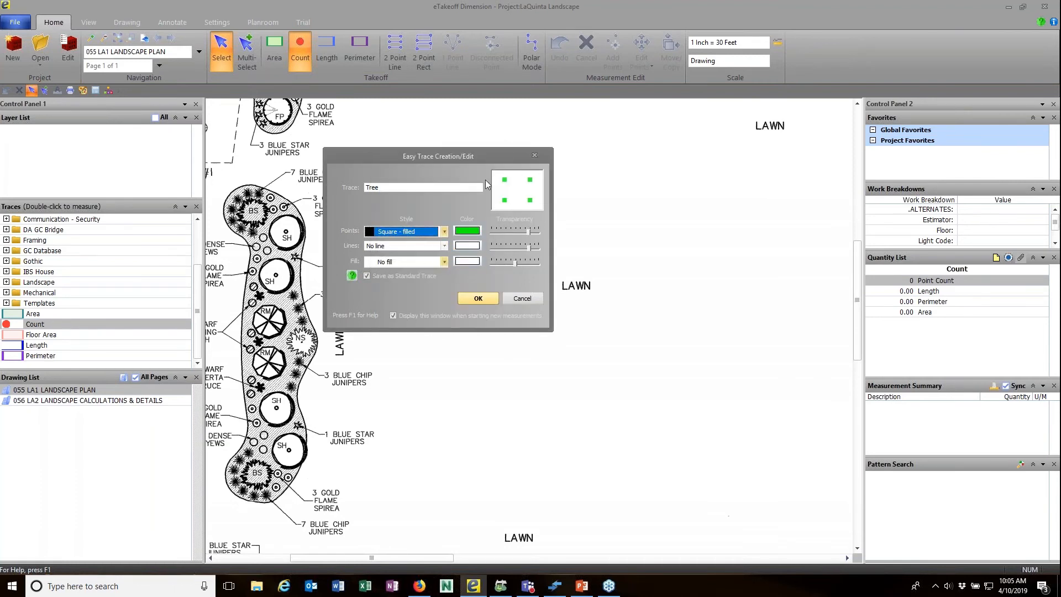
pyautogui.click(473, 298)
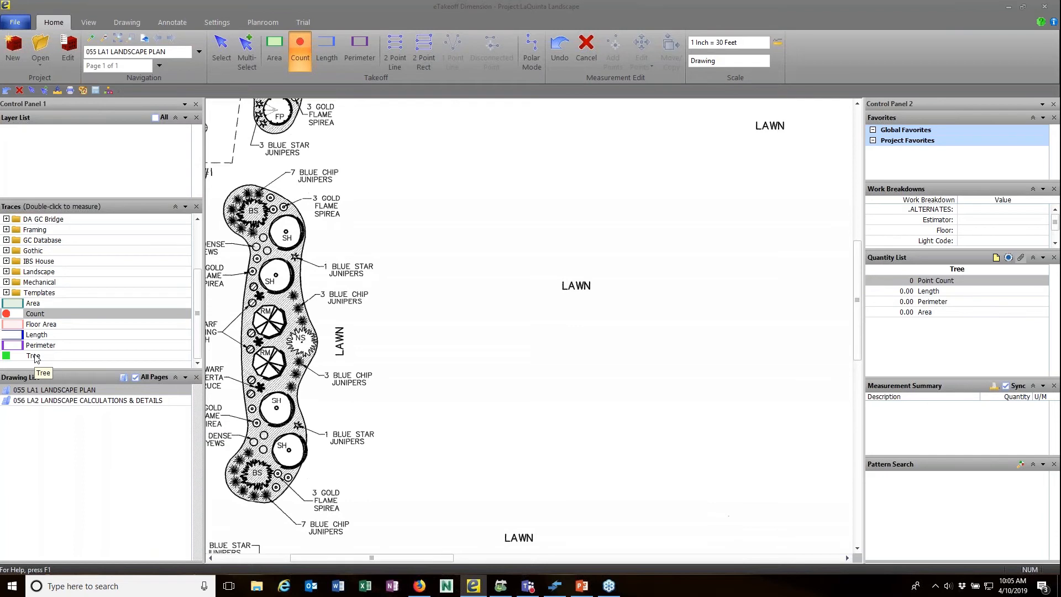
# Count the four SH plants in the roadside planting bed with the Tree trace.
pyautogui.click(67, 358)
pyautogui.scroll(2, 268, 352)
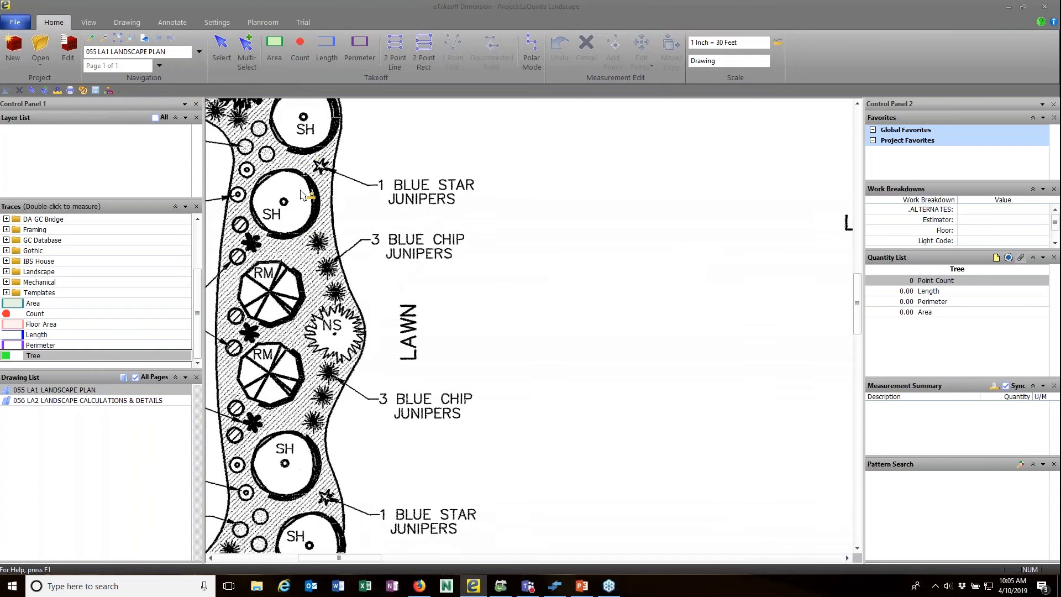
pyautogui.click(304, 117)
pyautogui.click(284, 200)
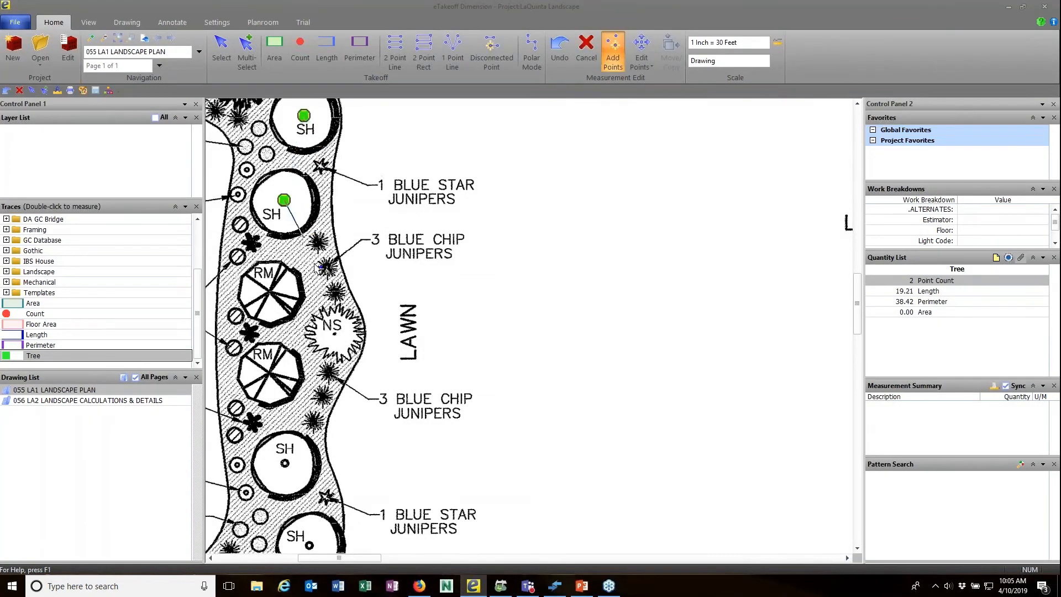
pyautogui.click(284, 463)
pyautogui.click(307, 541)
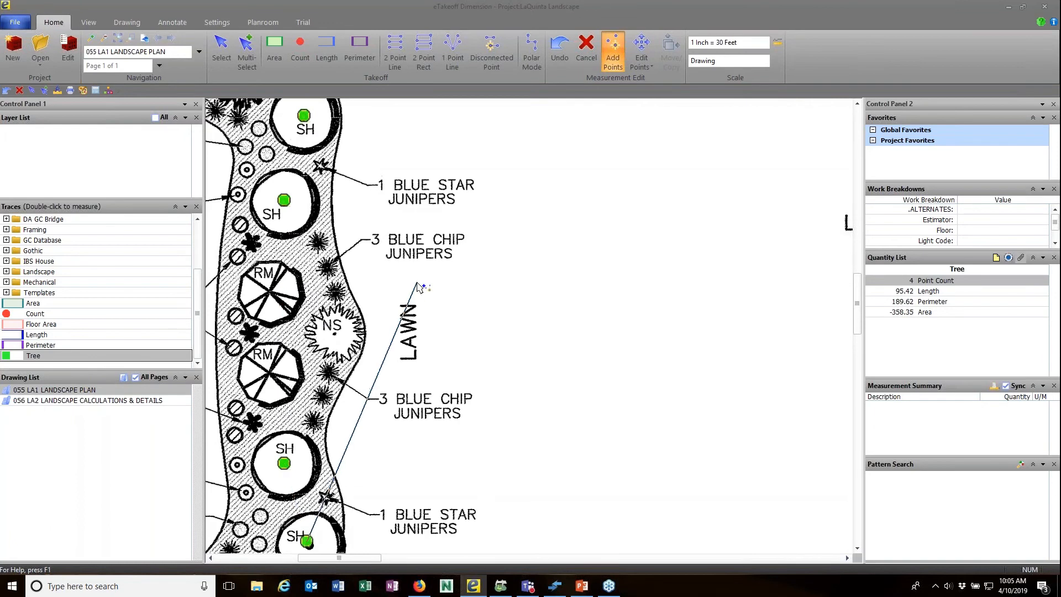
pyautogui.scroll(-2, 418, 287)
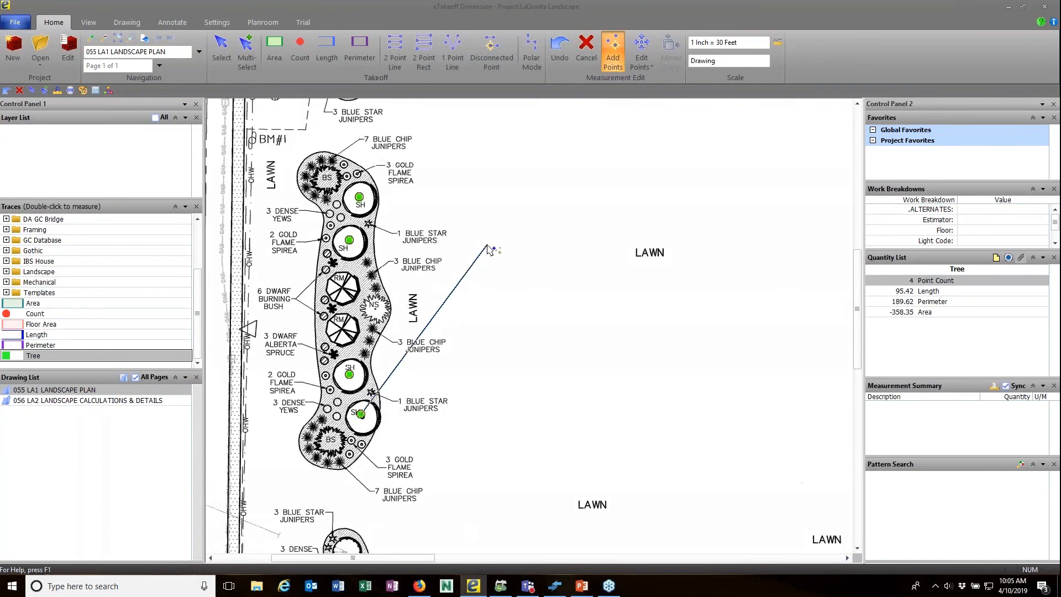
pyautogui.rightClick(488, 247)
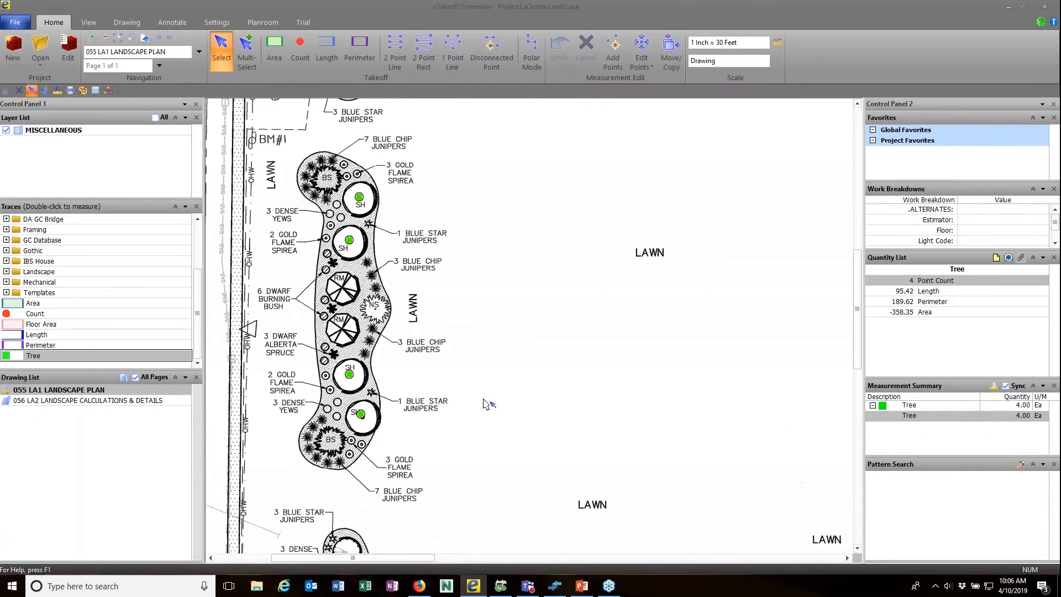
# Label the new four-point Tree measurement SH.
pyautogui.doubleClick(350, 376)
pyautogui.write('SH')
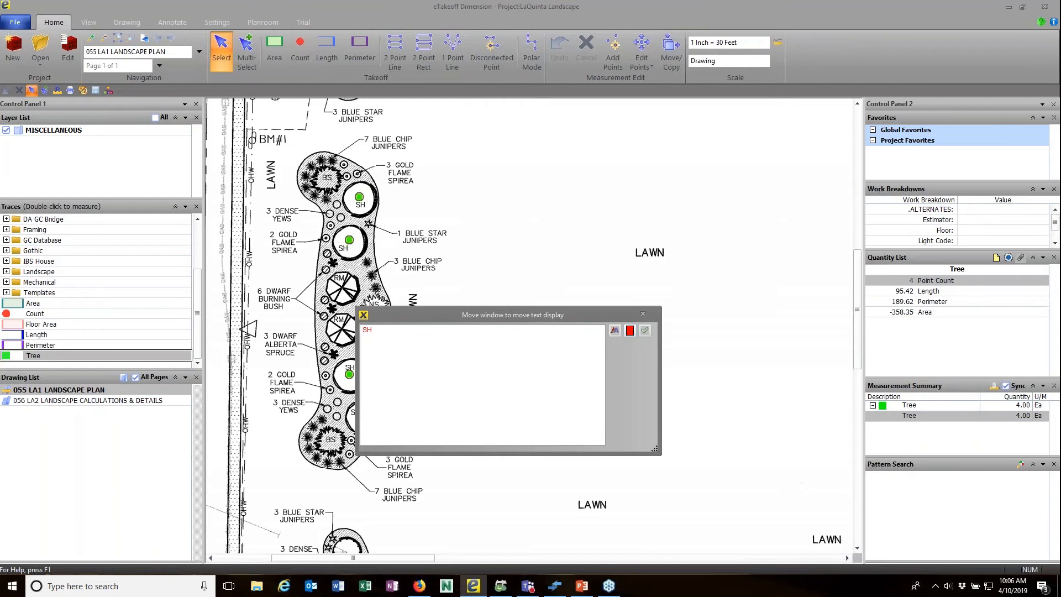
pyautogui.press('Return')
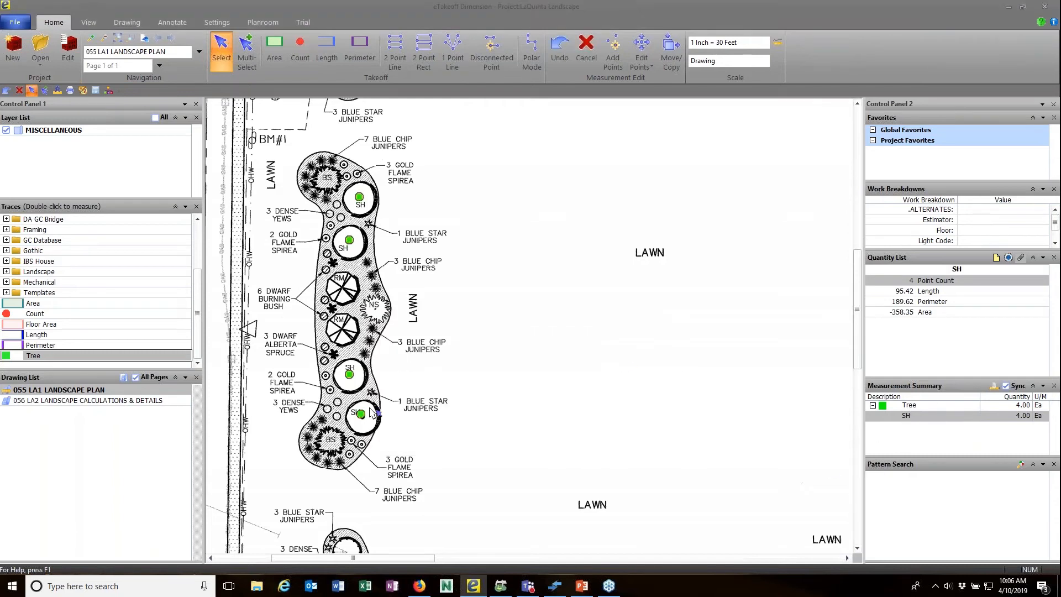
pyautogui.scroll(-5, 387, 381)
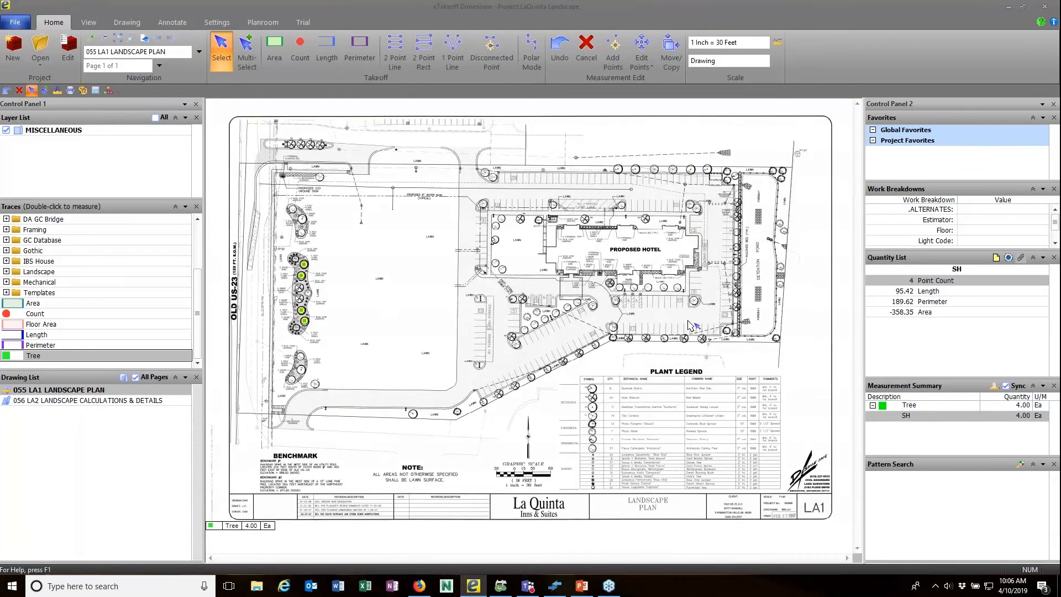
# Count the four RM trees along the parking lot edge with the Tree trace.
pyautogui.scroll(1, 691, 326)
pyautogui.scroll(4, 691, 326)
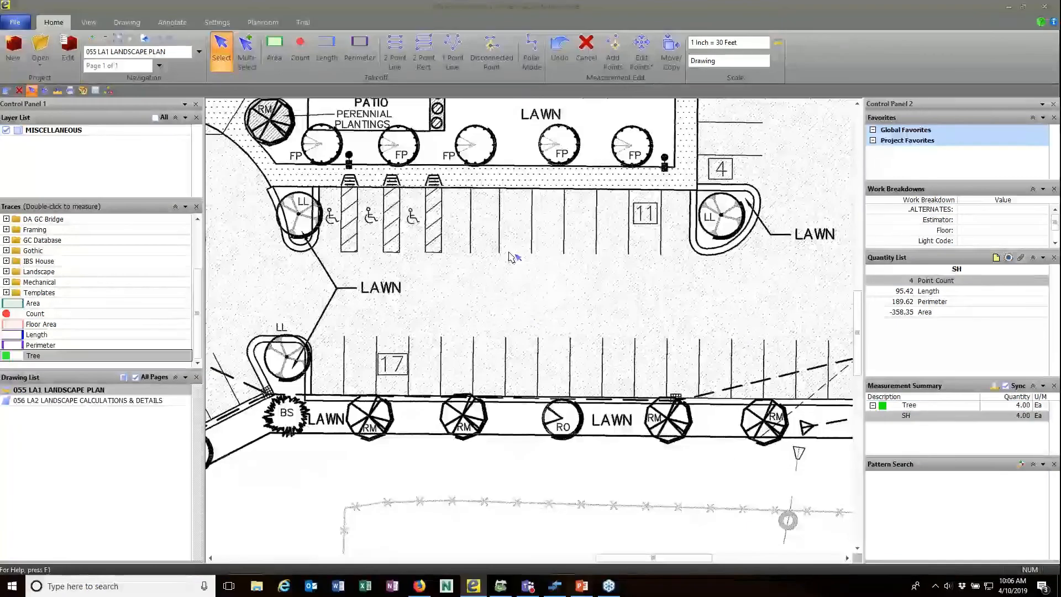
pyautogui.moveTo(509, 260); pyautogui.dragTo(513, 330, button='middle')
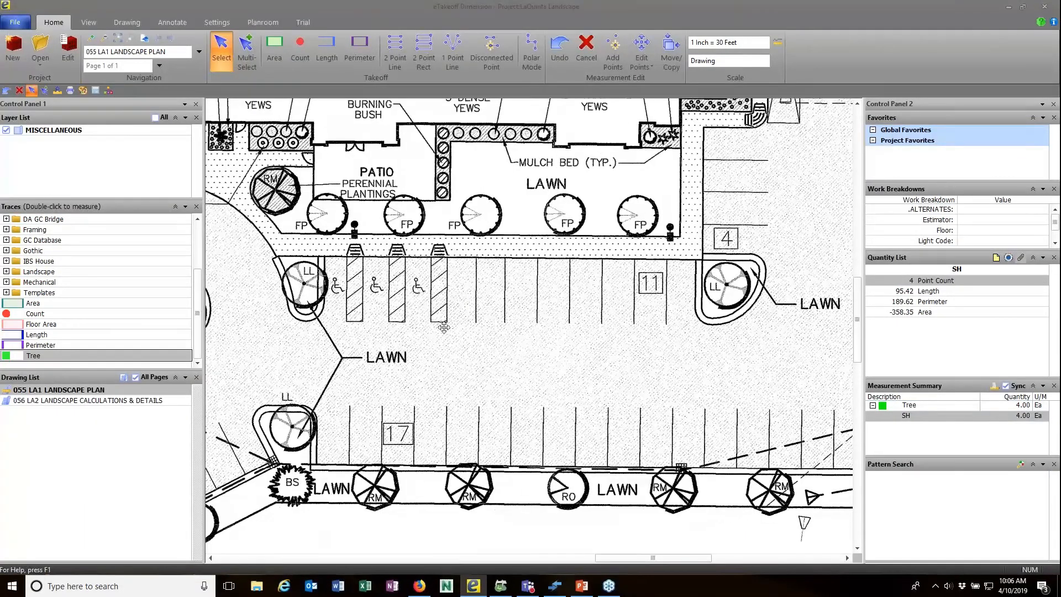
pyautogui.moveTo(675, 248)
pyautogui.mouseDown(button='middle')
pyautogui.moveTo(647, 330)
pyautogui.moveTo(477, 311)
pyautogui.moveTo(585, 199)
pyautogui.mouseUp(button='middle')
pyautogui.moveTo(436, 343); pyautogui.dragTo(503, 301, button='middle')
pyautogui.doubleClick(54, 356)
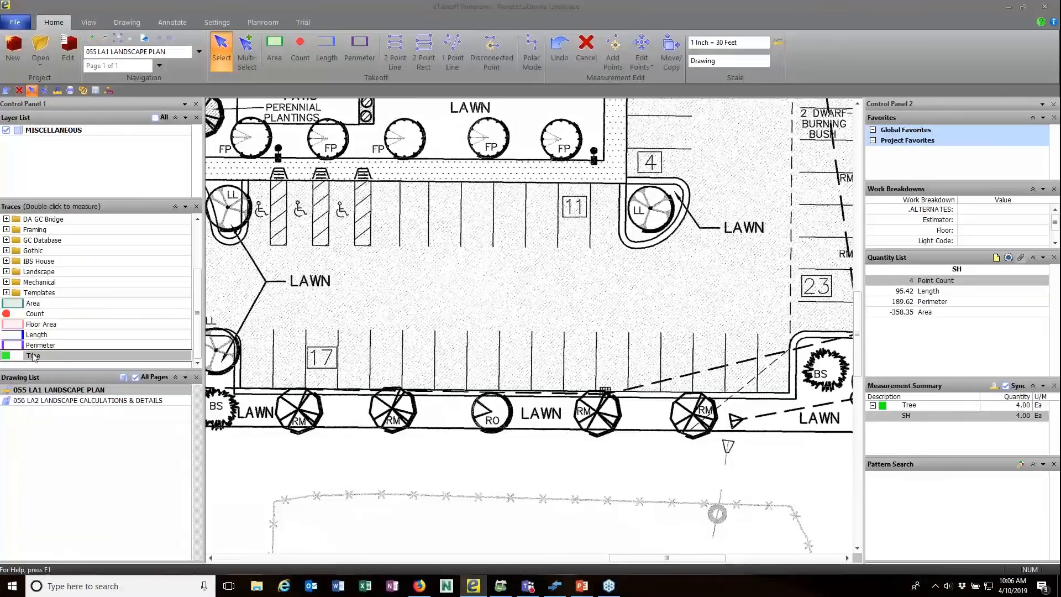
pyautogui.click(297, 409)
pyautogui.click(391, 410)
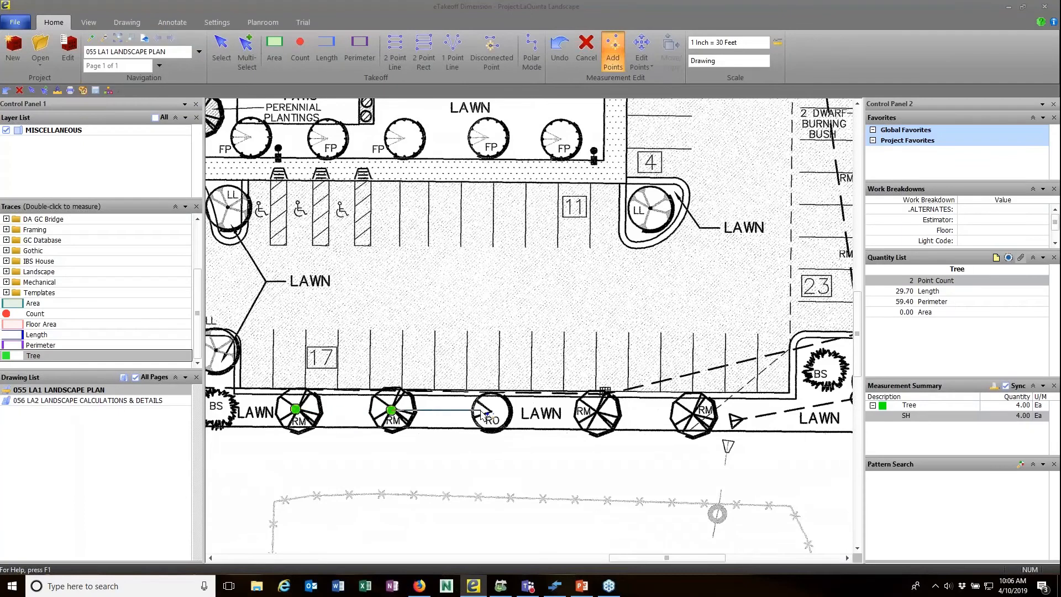
pyautogui.click(600, 413)
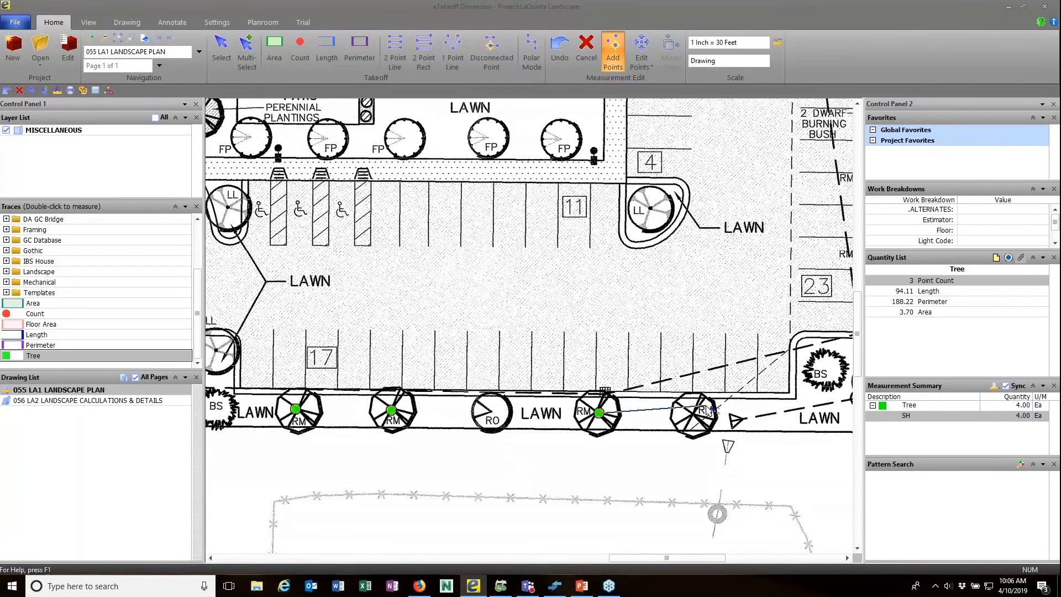
pyautogui.click(693, 414)
pyautogui.rightClick(682, 358)
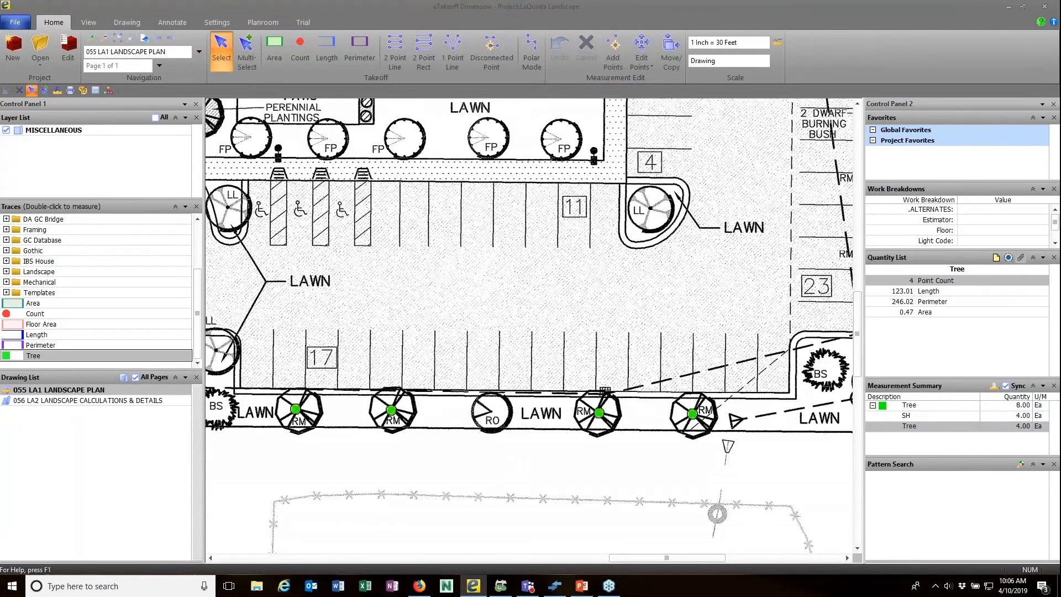
# Label the new RM tree measurement RM, bringing the Tree total to 8.00 Ea.
pyautogui.doubleClick(906, 426)
pyautogui.write('RM')
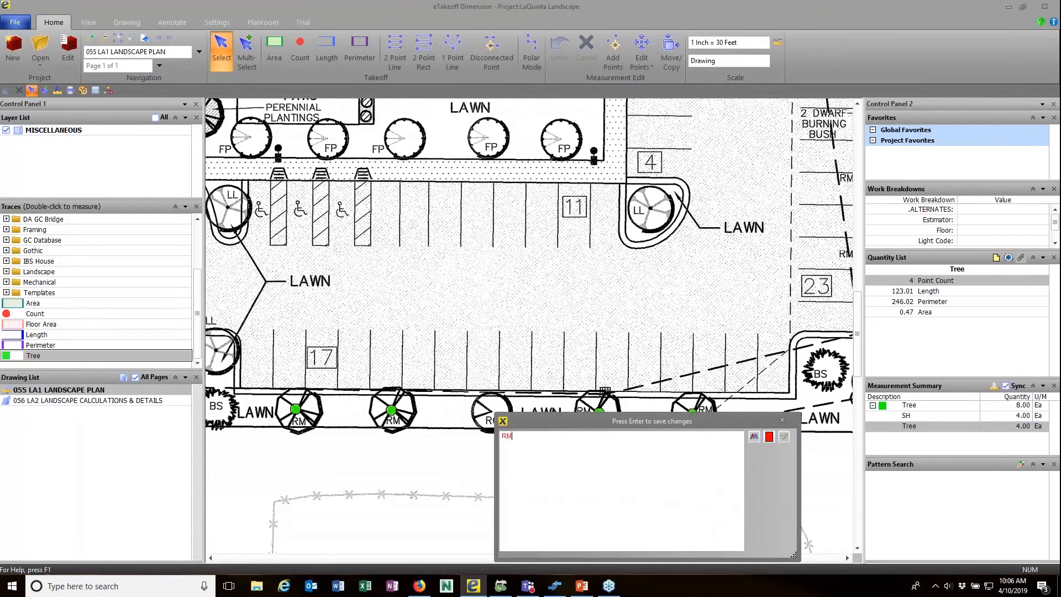
pyautogui.press('Return')
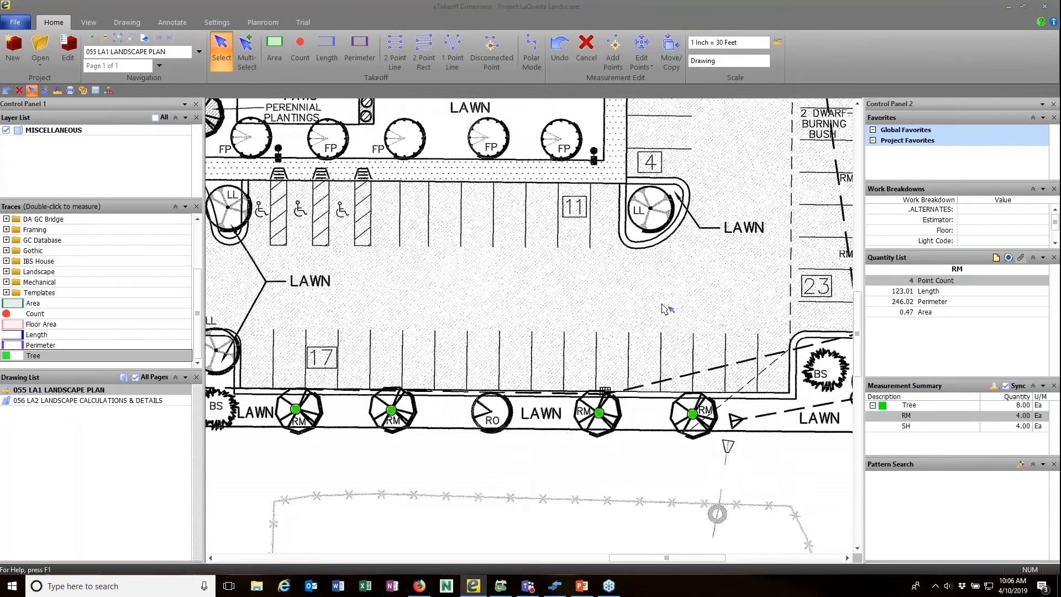
pyautogui.scroll(-6, 684, 309)
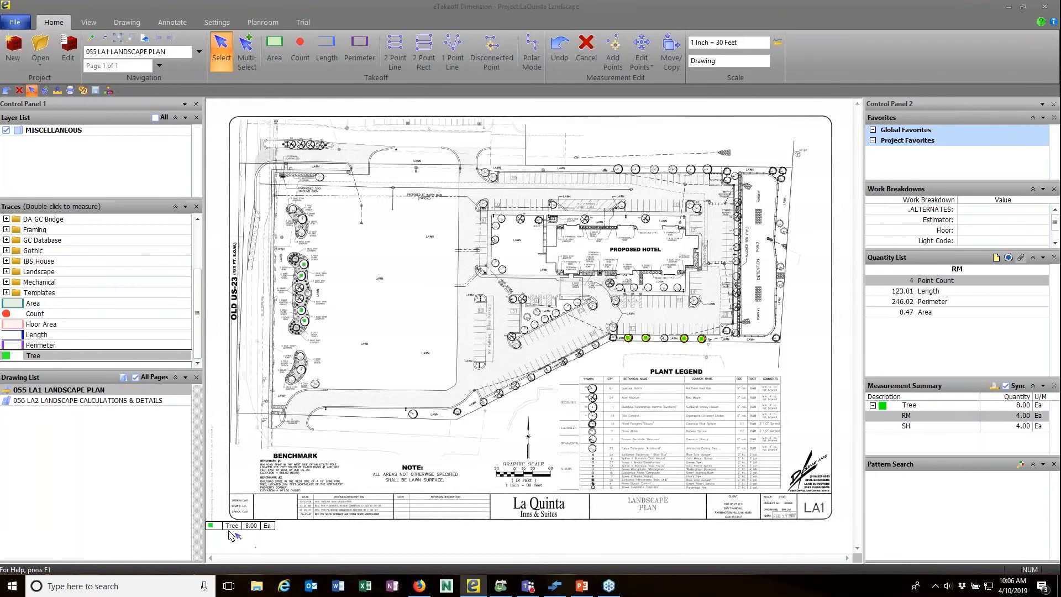
# Place the Tree 8.00 Ea tag beside the Benchmark and start a 32-086 Trees - Select at Takeoff count.
pyautogui.moveTo(235, 526); pyautogui.dragTo(326, 485)
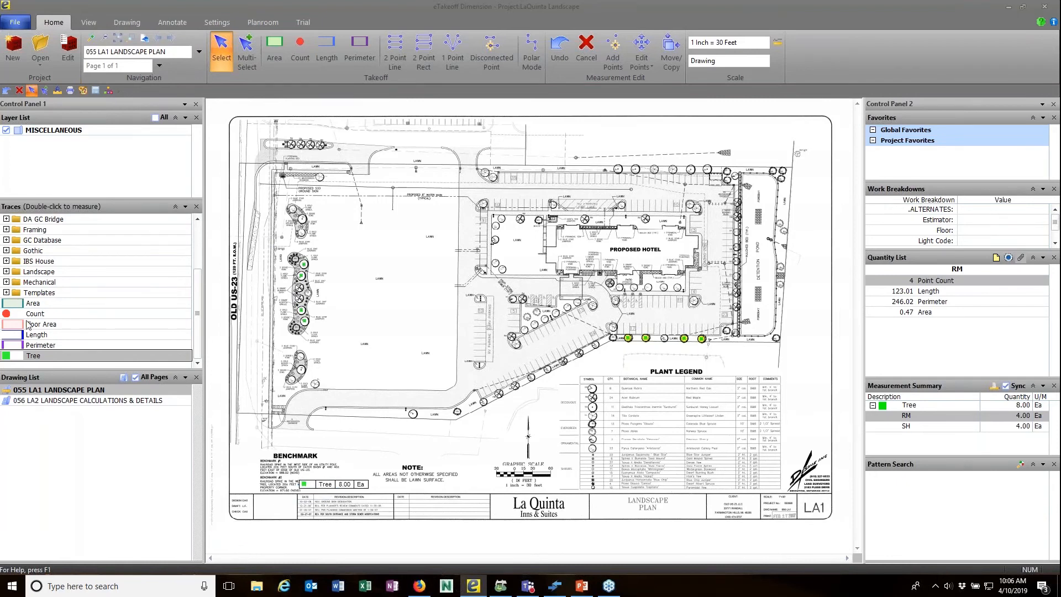
pyautogui.click(6, 272)
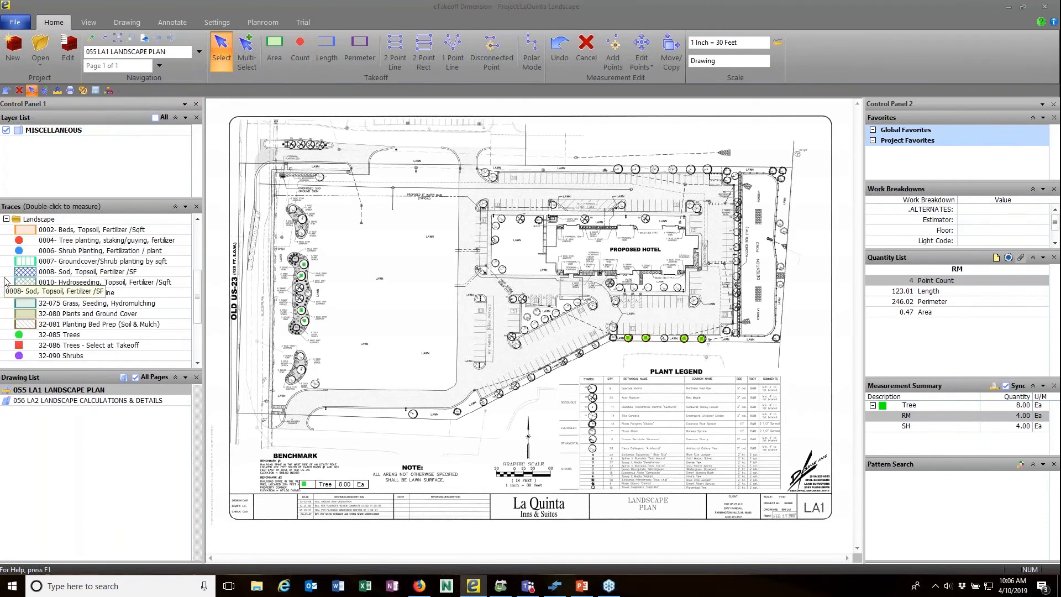
pyautogui.doubleClick(83, 346)
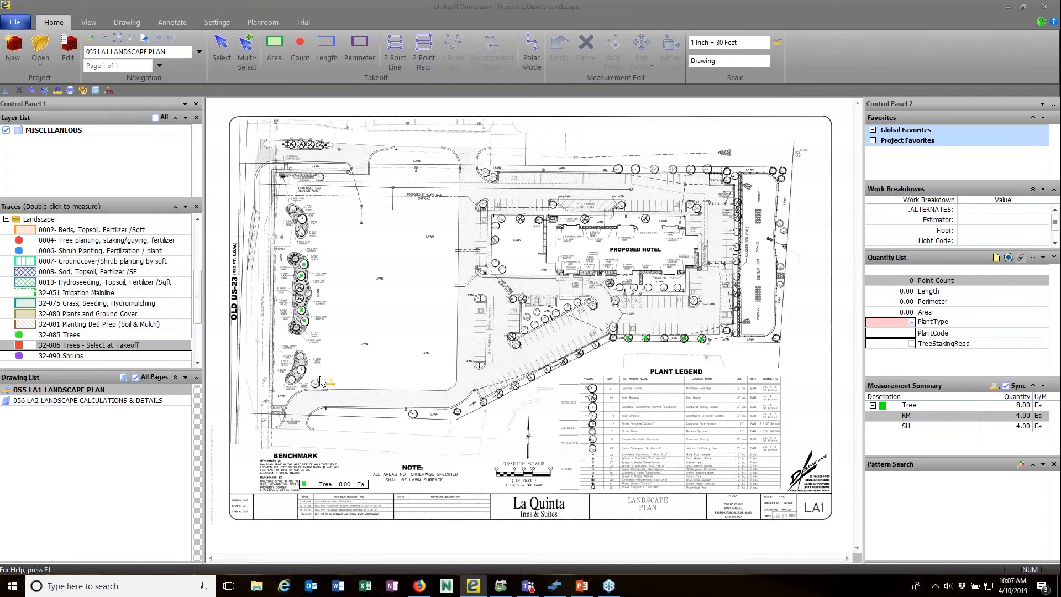
# Place 32-086 Trees count points on the FP trees along the angled parking row.
pyautogui.scroll(5, 296, 373)
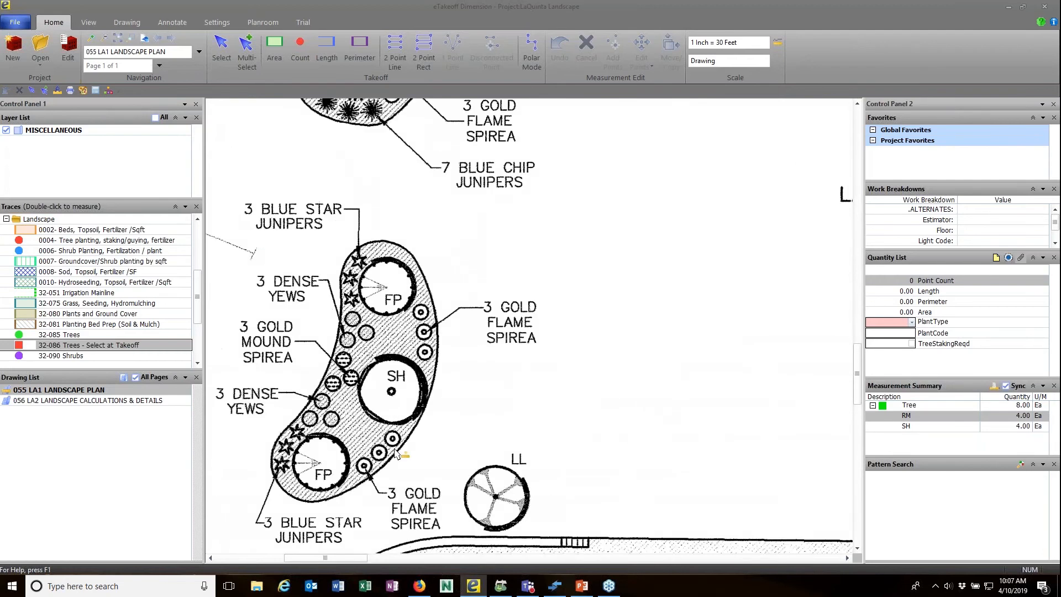
pyautogui.scroll(-5, 588, 439)
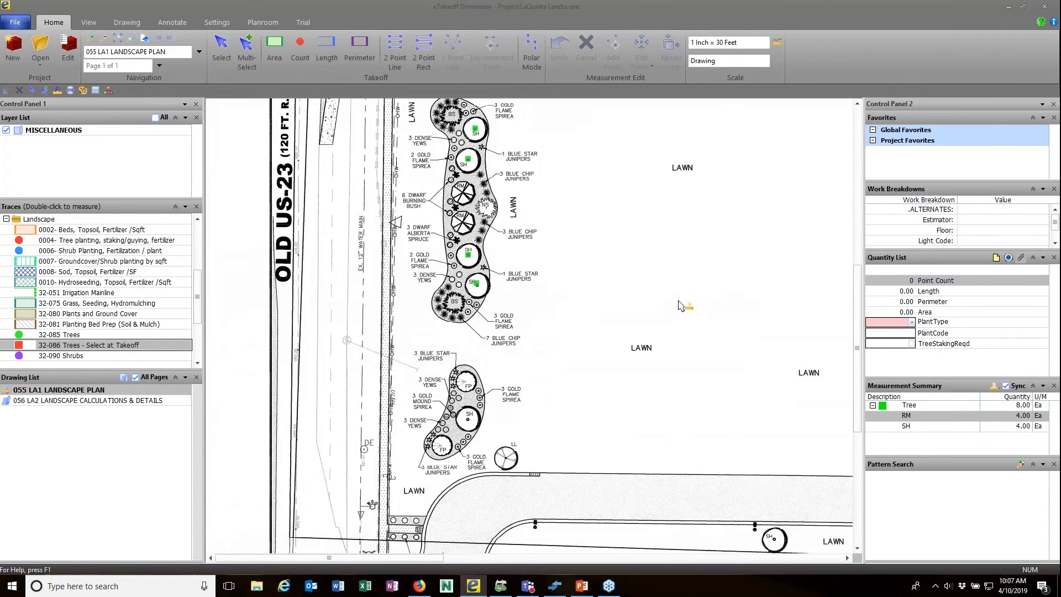
pyautogui.scroll(-2, 489, 298)
pyautogui.scroll(-3, 489, 298)
pyautogui.scroll(3, 647, 313)
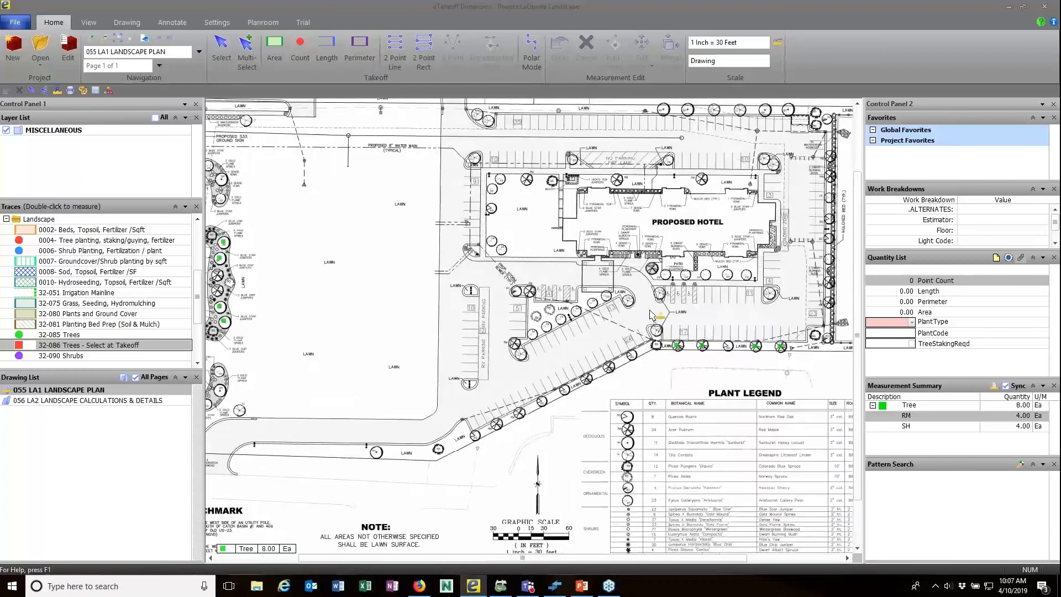
pyautogui.scroll(3, 647, 312)
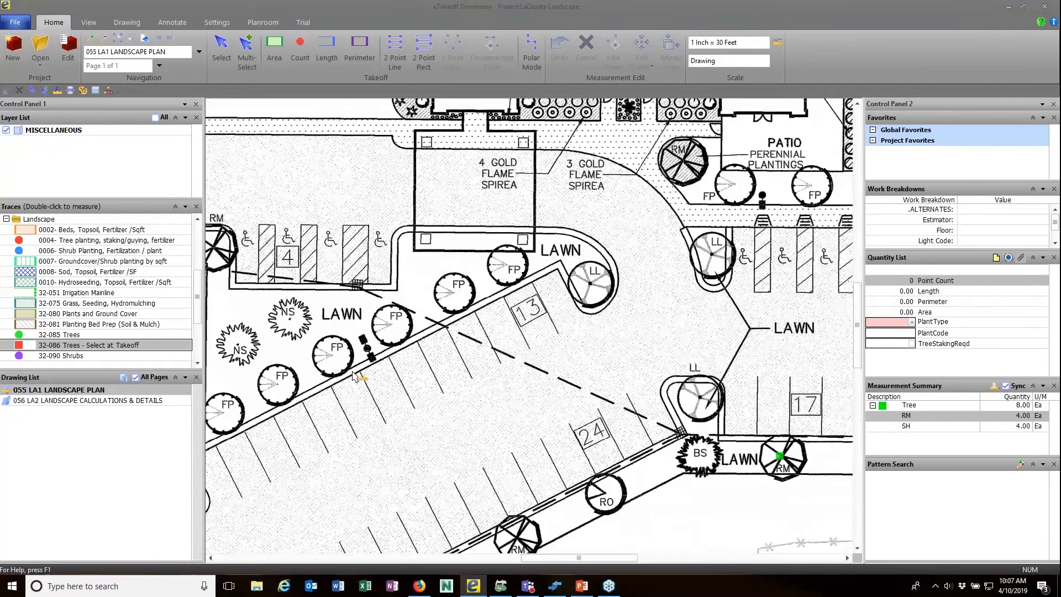
pyautogui.click(221, 412)
pyautogui.click(275, 383)
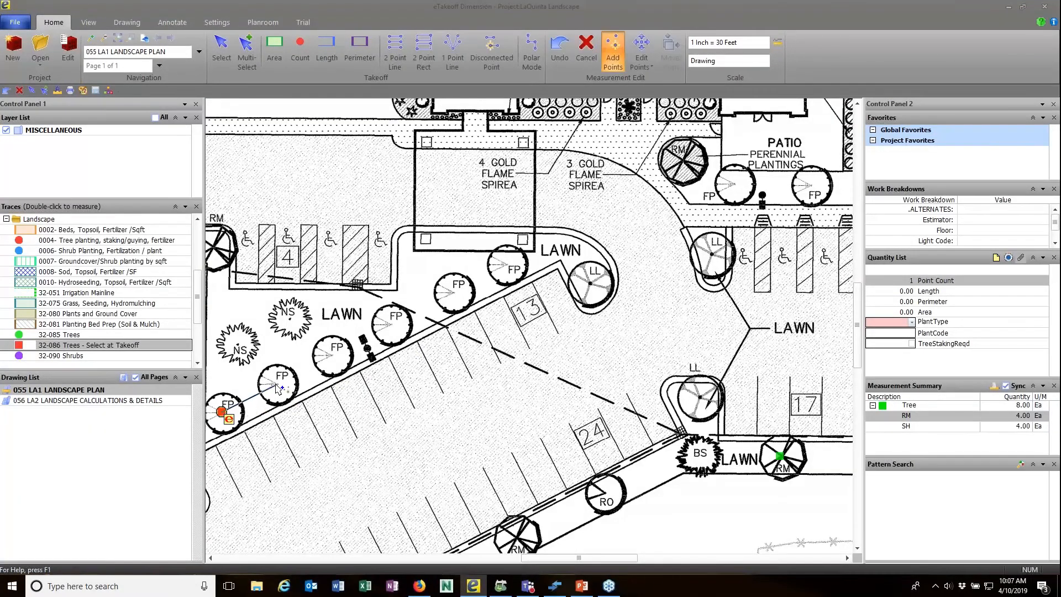
pyautogui.click(333, 353)
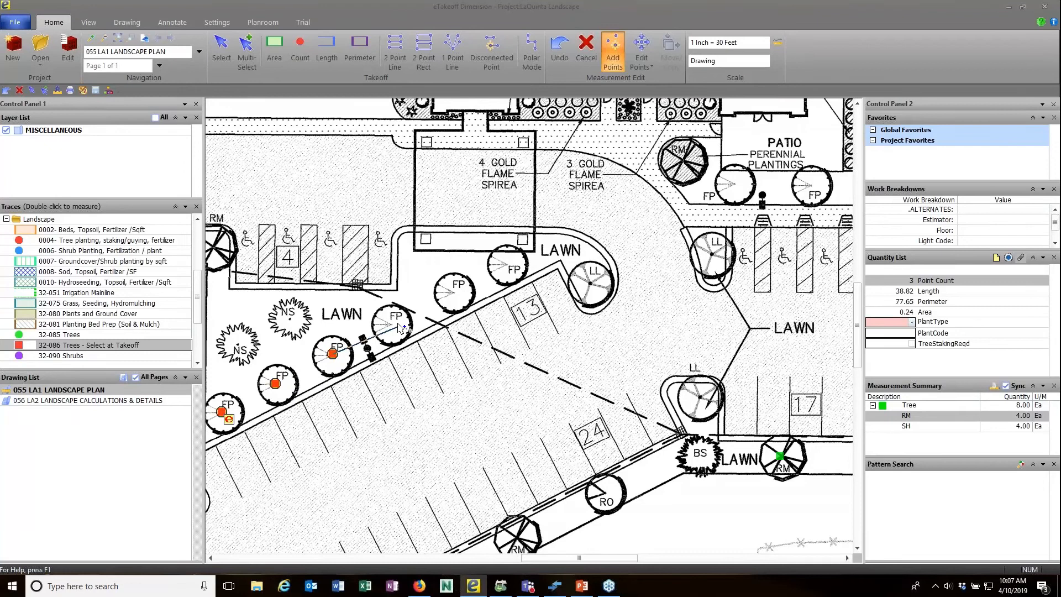
pyautogui.click(391, 324)
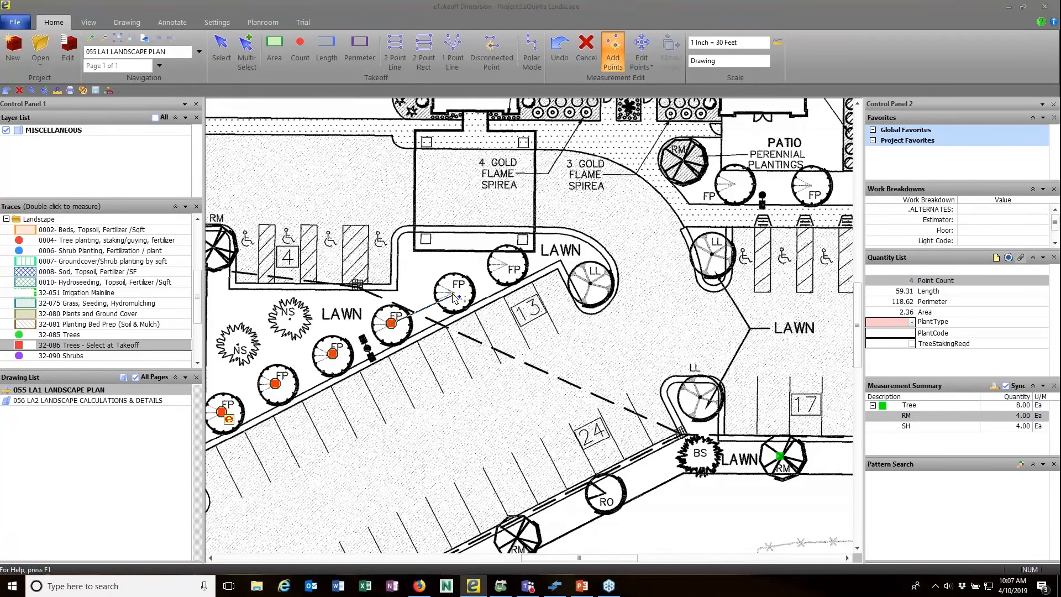
pyautogui.click(508, 266)
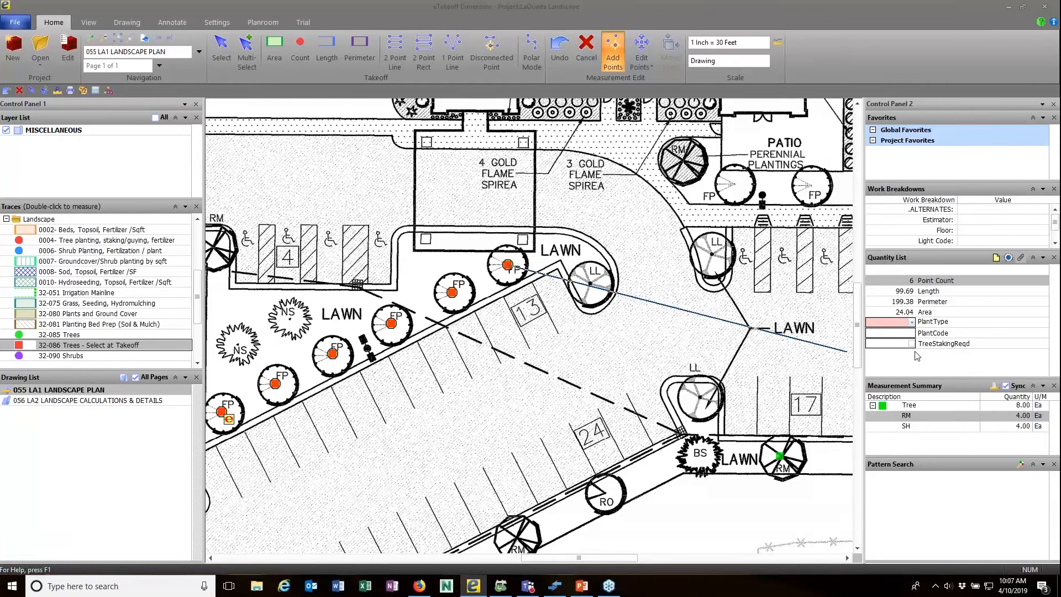
# Set the count's PlantType to Deciduous Tree and PlantCode to FP.
pyautogui.click(912, 323)
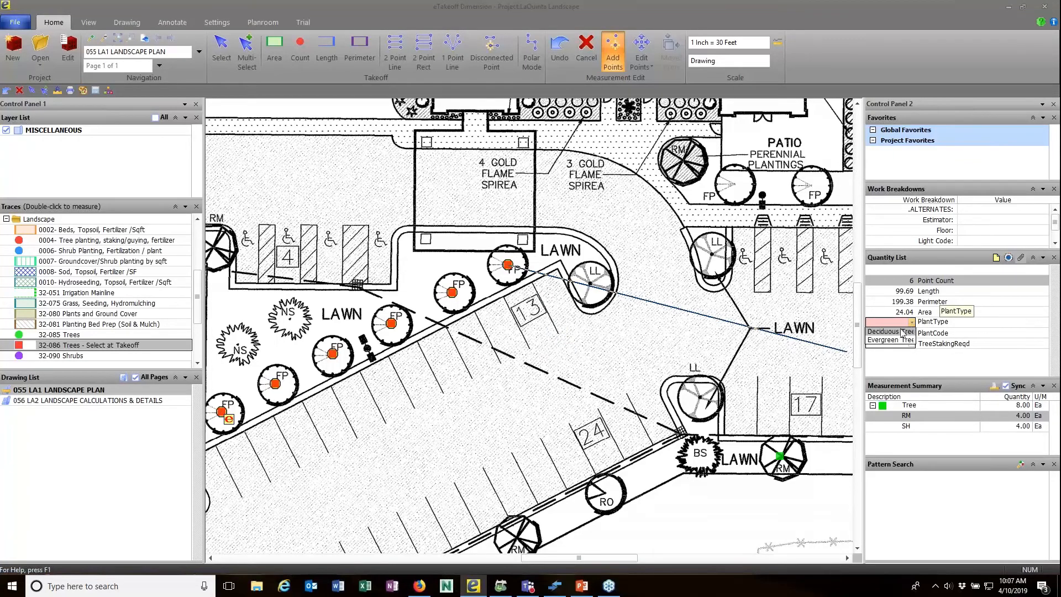
pyautogui.click(894, 333)
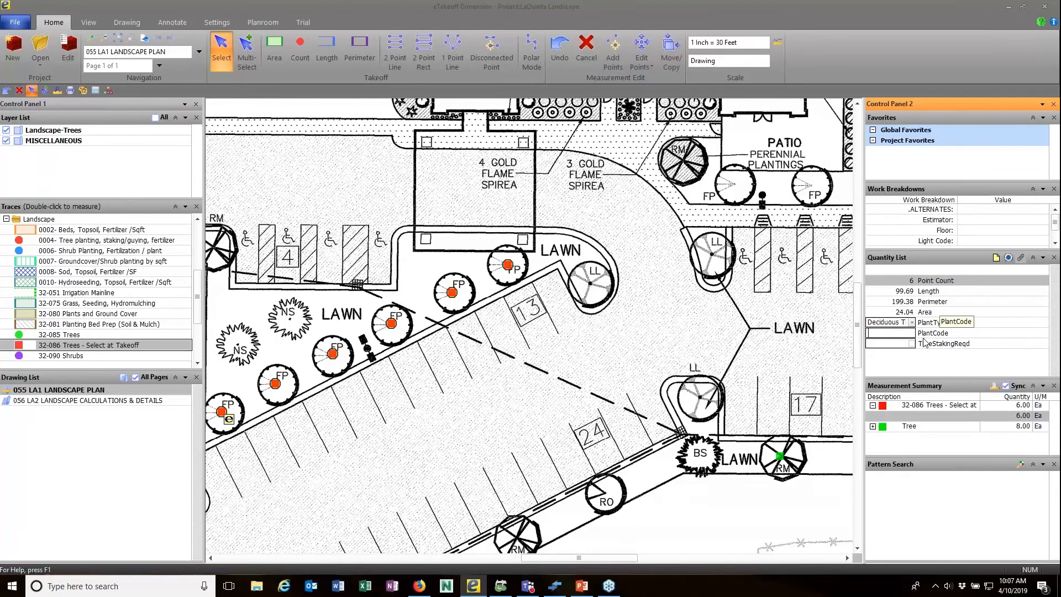
pyautogui.write('FP')
pyautogui.press('Return')
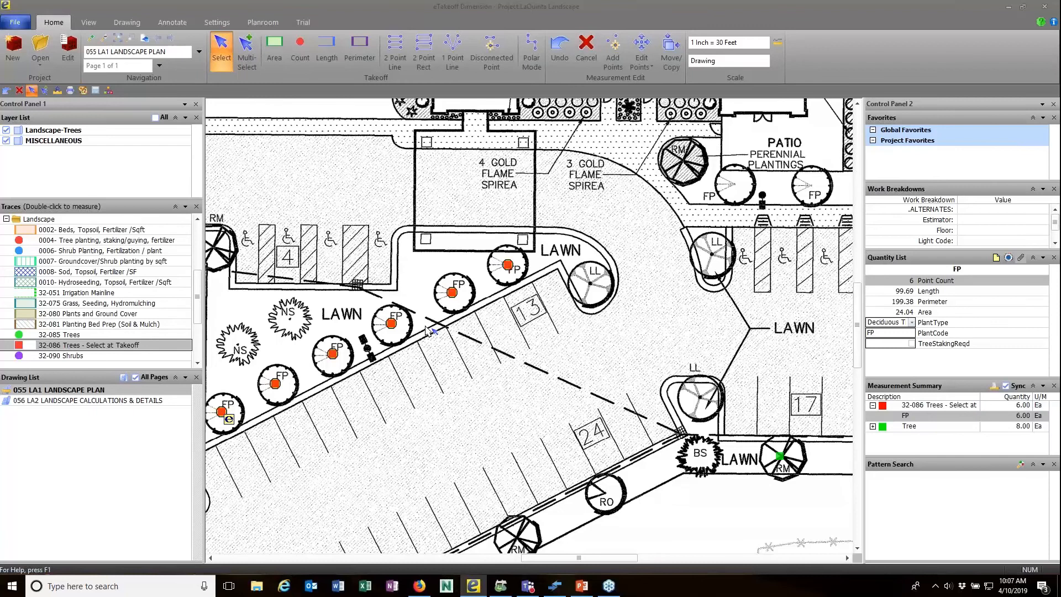
# Zoom out, clear the tree selection, and launch eTakeoff Bridge from the View tab.
pyautogui.scroll(1, 368, 146)
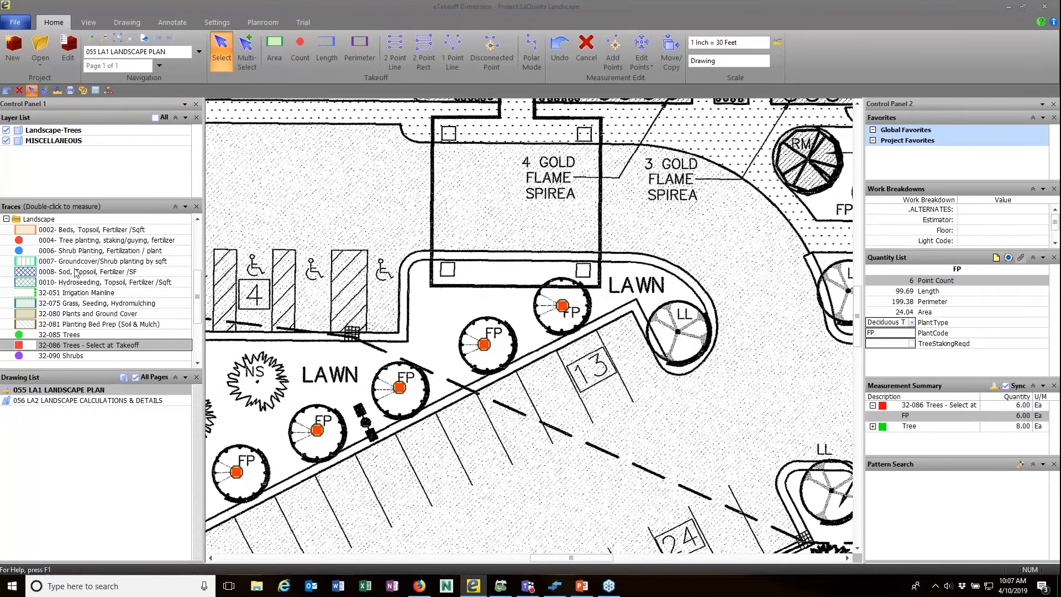
pyautogui.scroll(-5, 438, 385)
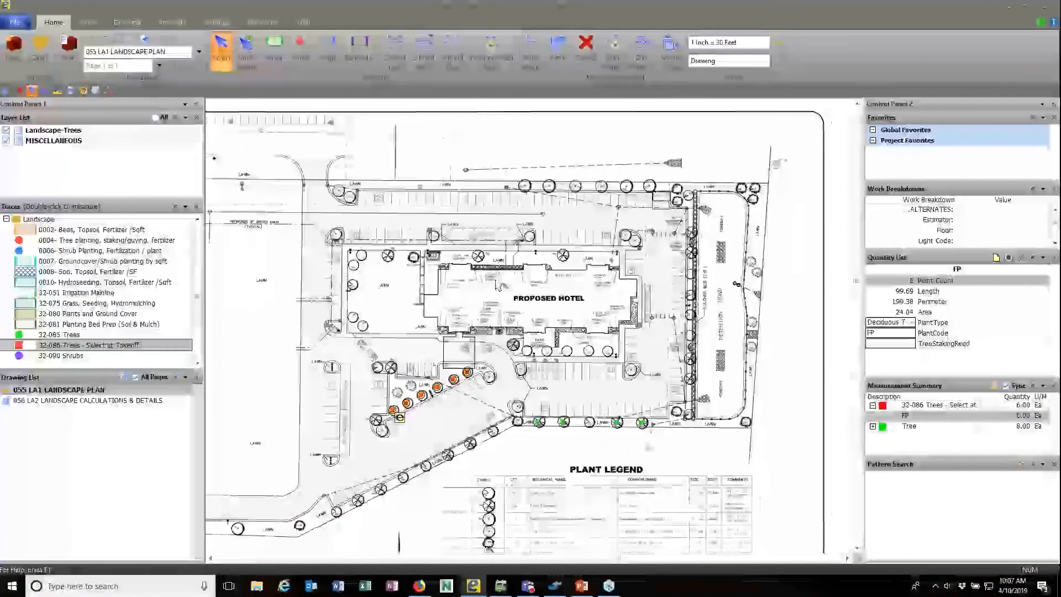
pyautogui.scroll(-2, 496, 284)
pyautogui.click(466, 322)
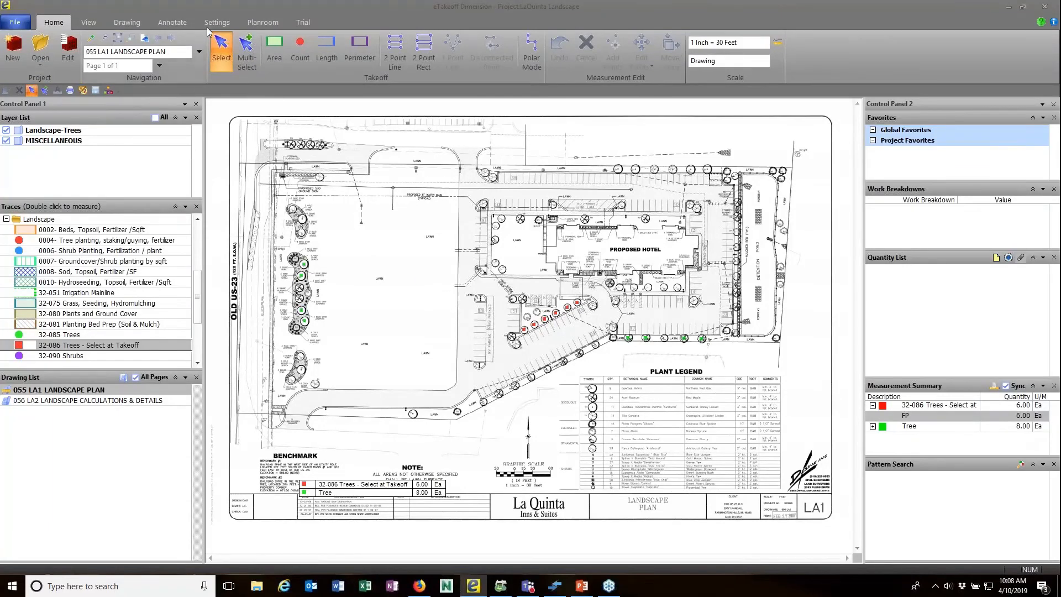
pyautogui.click(92, 25)
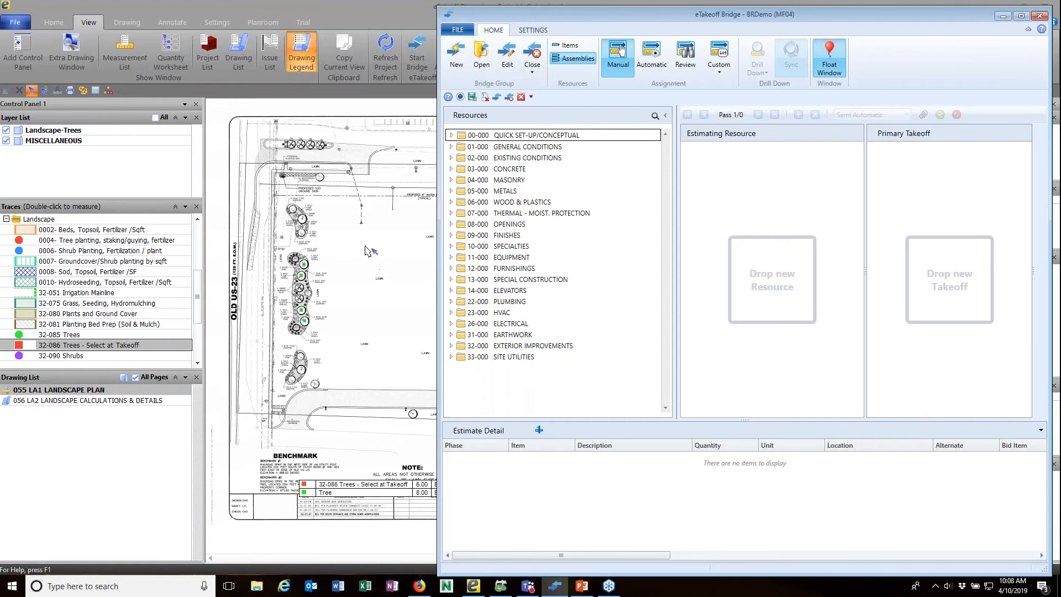
# List Bridge resources as Items and expand 32-00-00 EXTERIOR IMPROVEMENTS down to 32-93-43 TREES.
pyautogui.moveTo(562, 27); pyautogui.dragTo(582, 32)
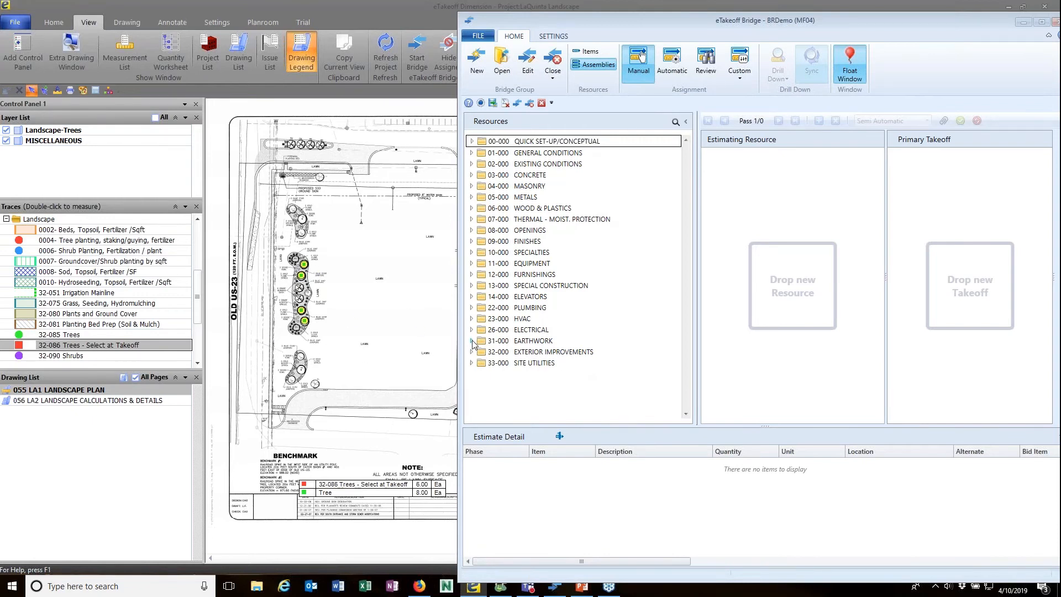
pyautogui.click(587, 51)
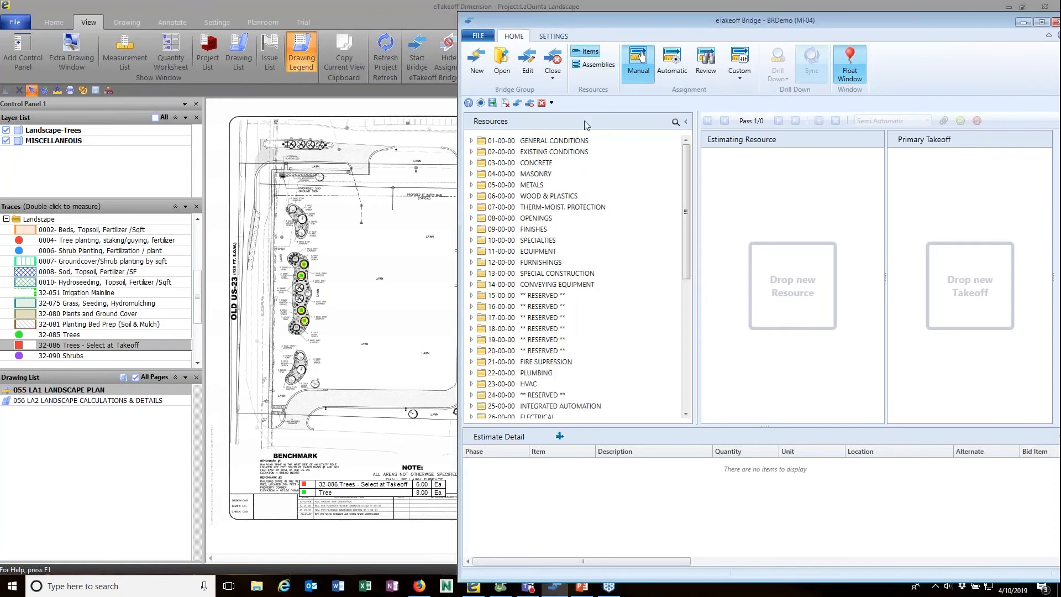
pyautogui.scroll(-7, 529, 319)
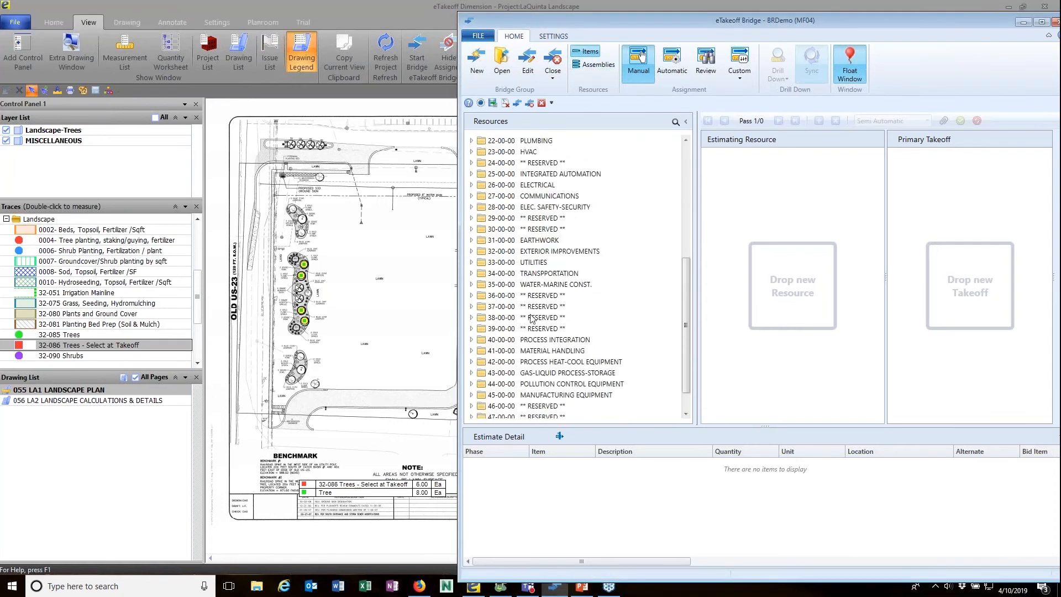
pyautogui.click(471, 251)
pyautogui.scroll(-6, 536, 328)
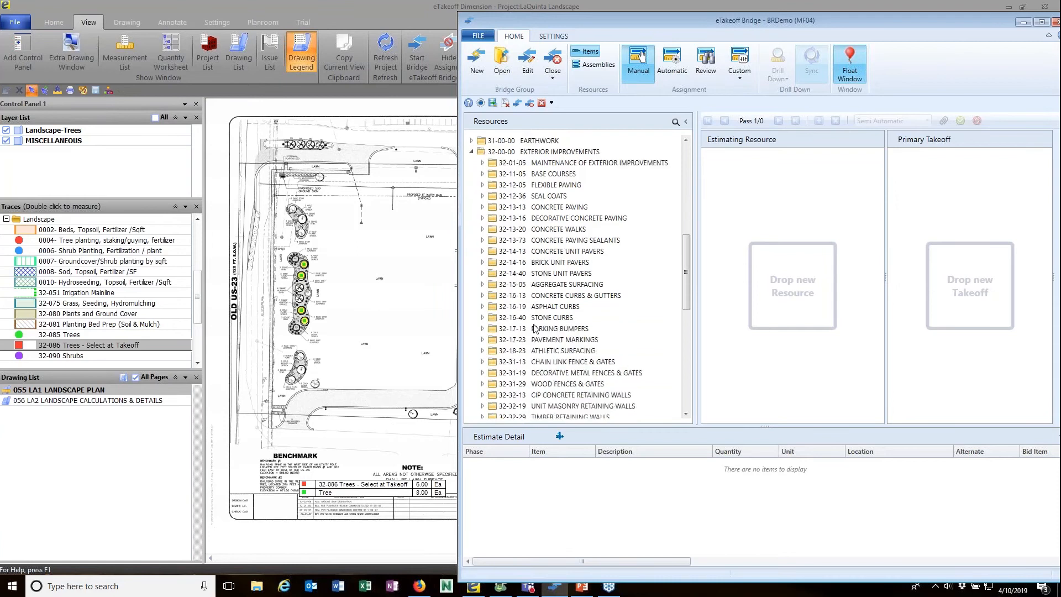
pyautogui.scroll(-3, 536, 328)
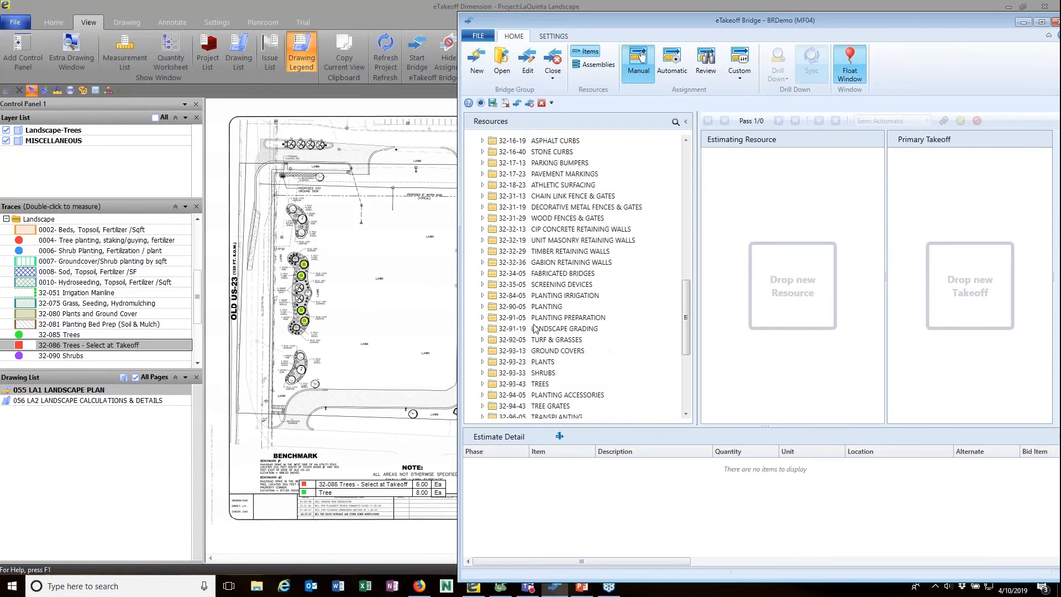
pyautogui.click(483, 384)
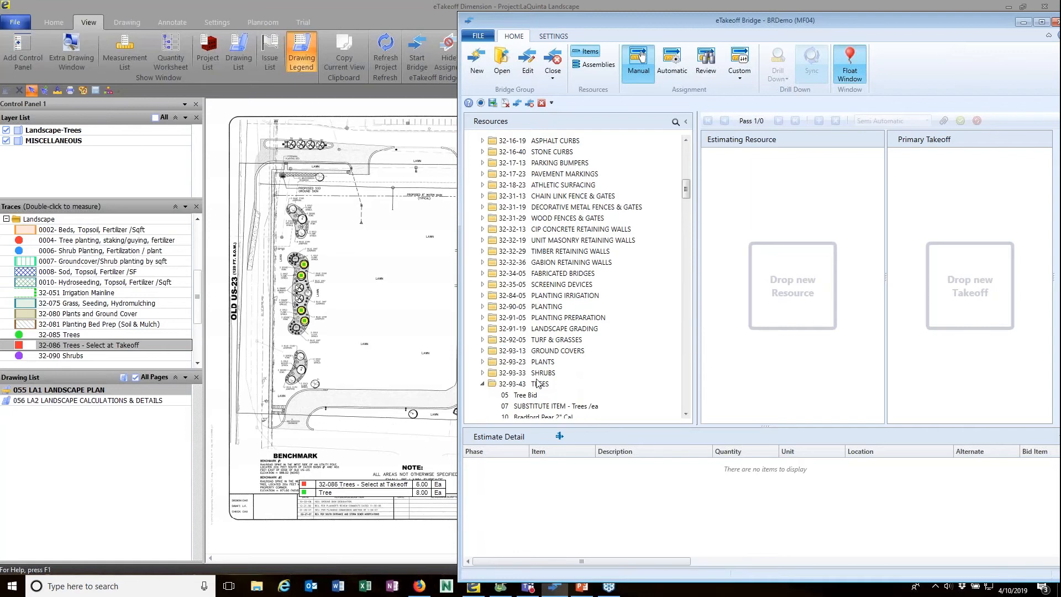
pyautogui.scroll(-5, 560, 339)
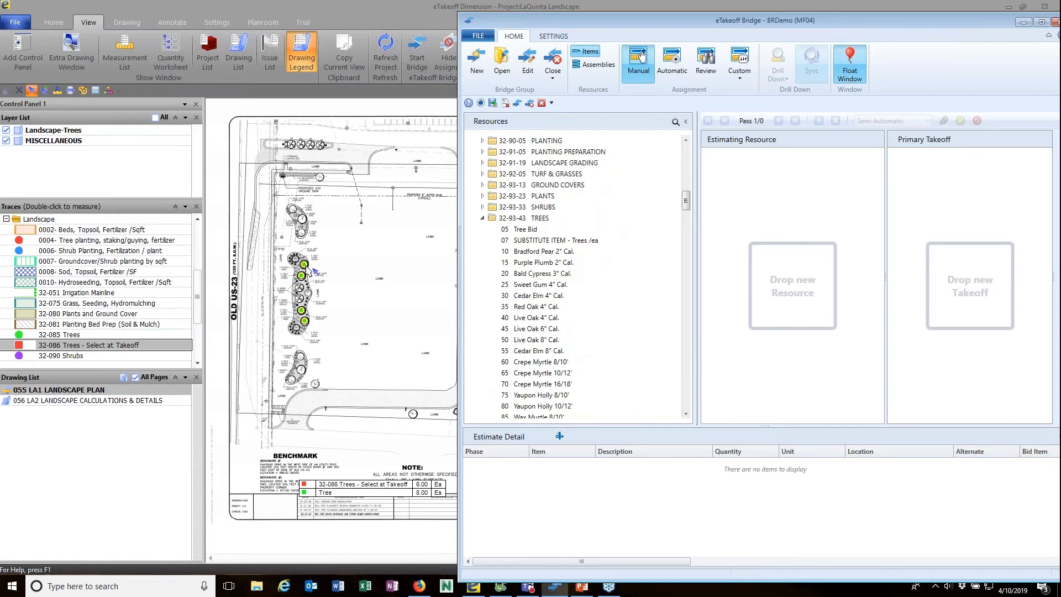
# Assign the SH Tree takeoff to the 32-93-43 TREES resource, using its Count as quantity.
pyautogui.moveTo(310, 269); pyautogui.dragTo(523, 222)
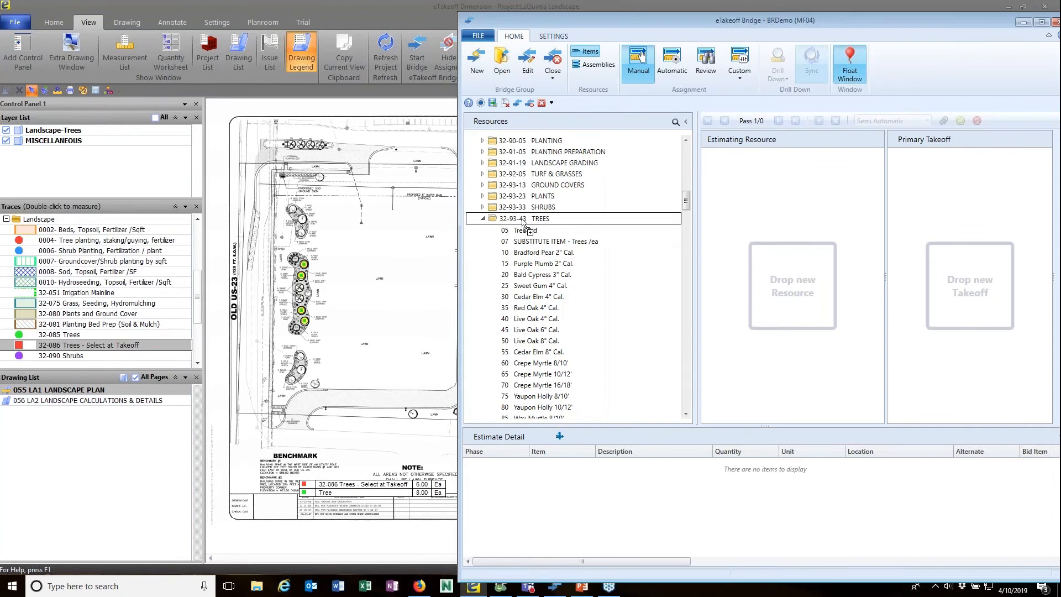
pyautogui.moveTo(523, 222); pyautogui.dragTo(523, 223)
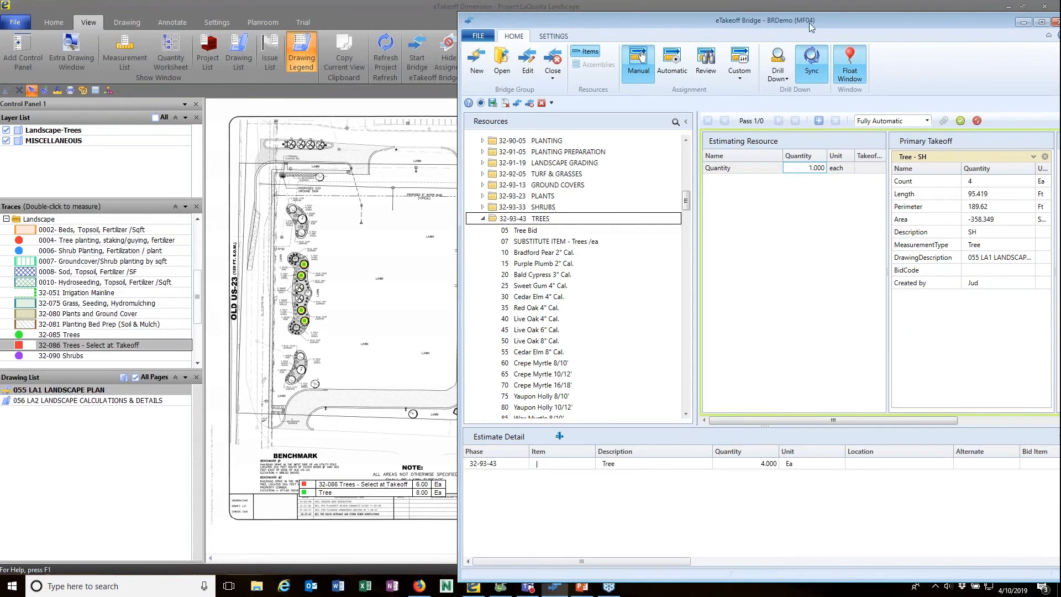
pyautogui.moveTo(809, 22); pyautogui.dragTo(747, 29)
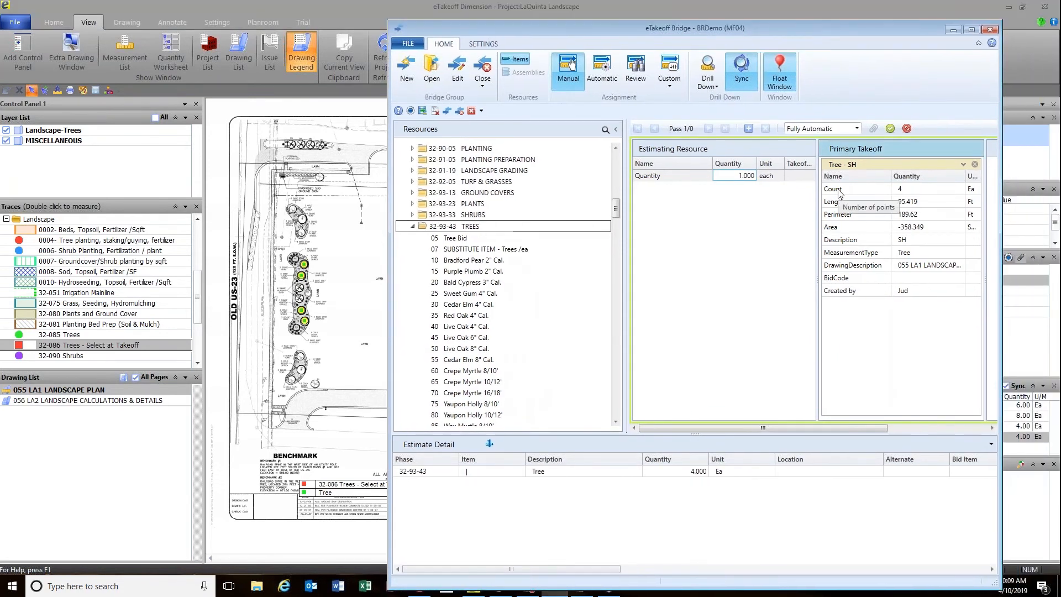
pyautogui.moveTo(833, 189); pyautogui.dragTo(743, 182)
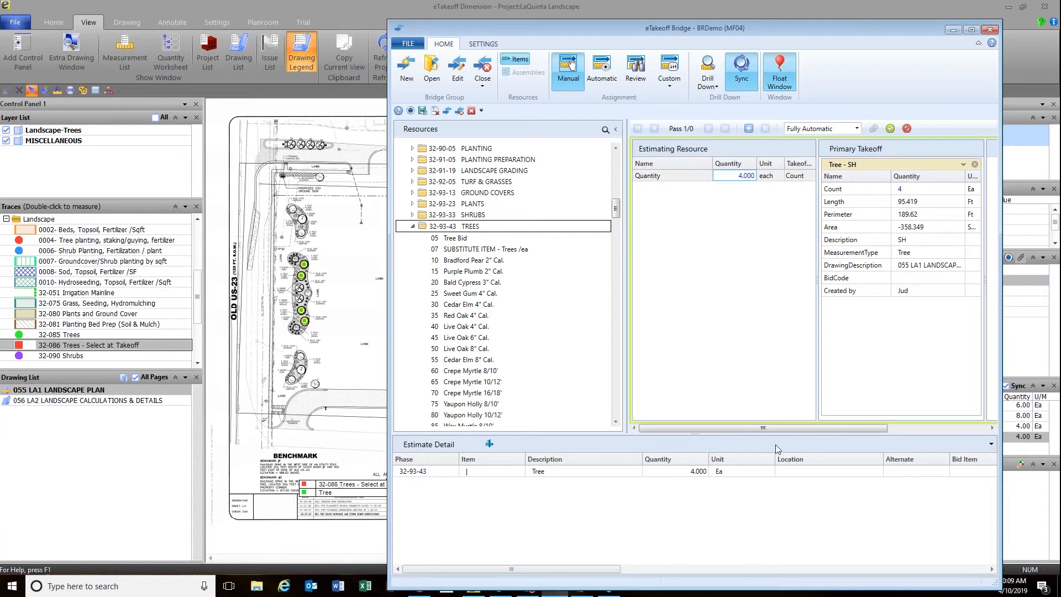
# Map Created by to Estimator and DrawingDescription to Location (055 LA1 LANDSCAPE PLAN).
pyautogui.moveTo(754, 433)
pyautogui.mouseDown()
pyautogui.moveTo(836, 434)
pyautogui.moveTo(752, 435)
pyautogui.mouseUp()
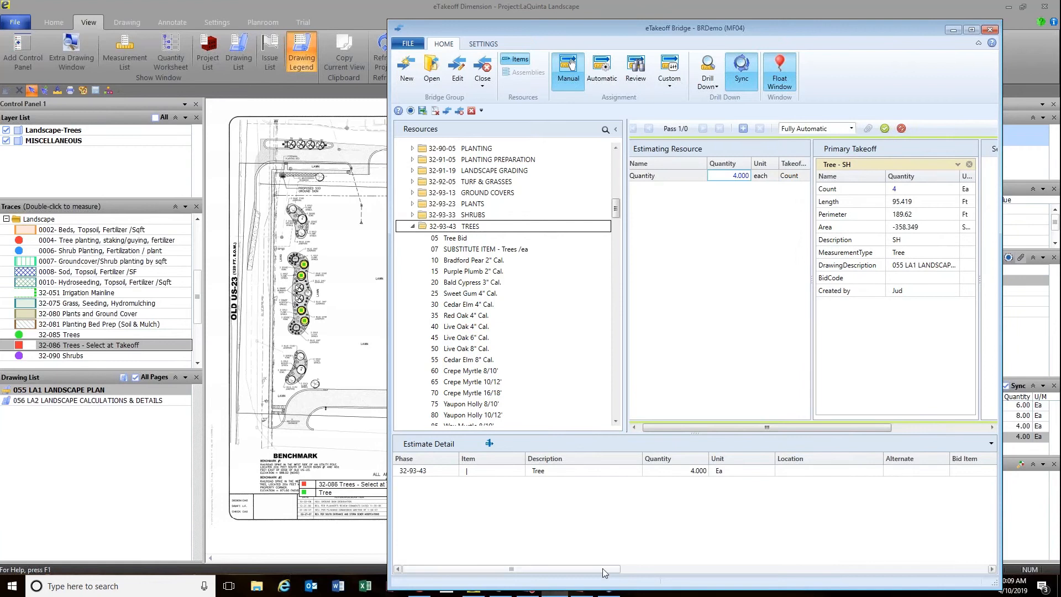
pyautogui.moveTo(602, 568); pyautogui.dragTo(691, 568)
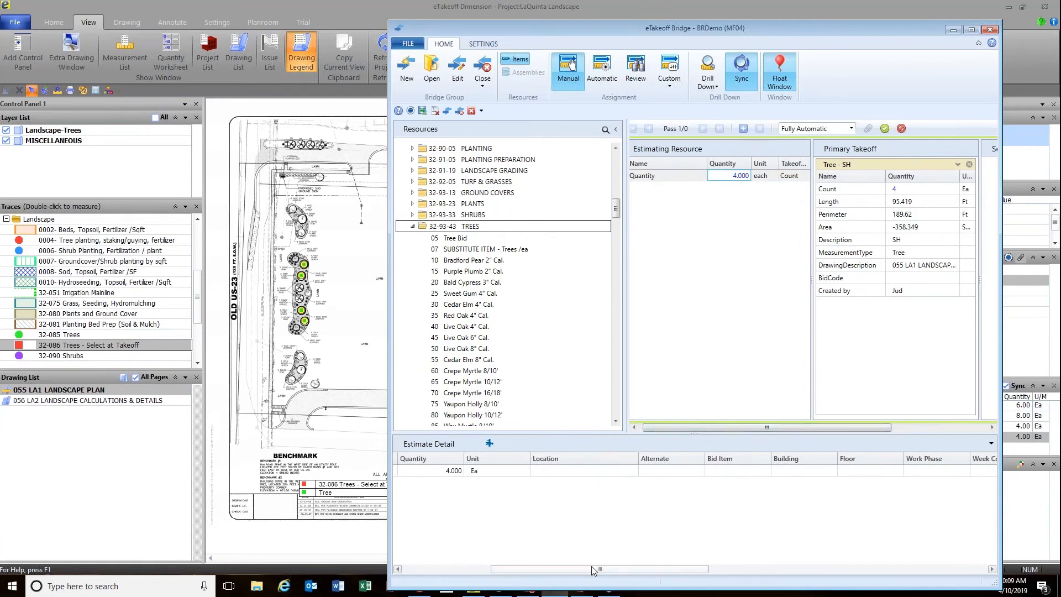
pyautogui.moveTo(593, 571); pyautogui.dragTo(765, 570)
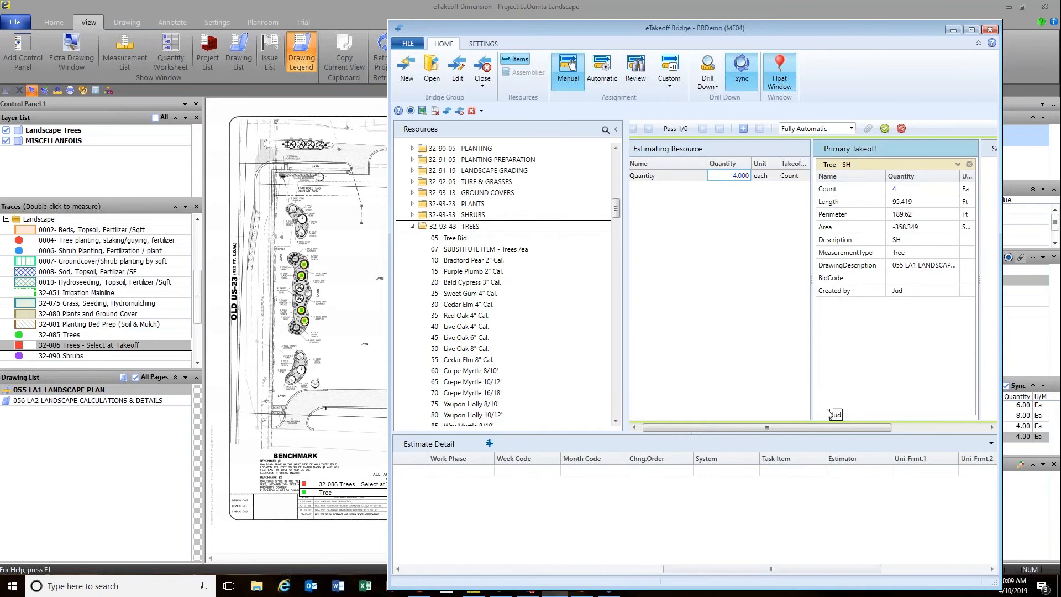
pyautogui.moveTo(829, 415); pyautogui.dragTo(856, 471)
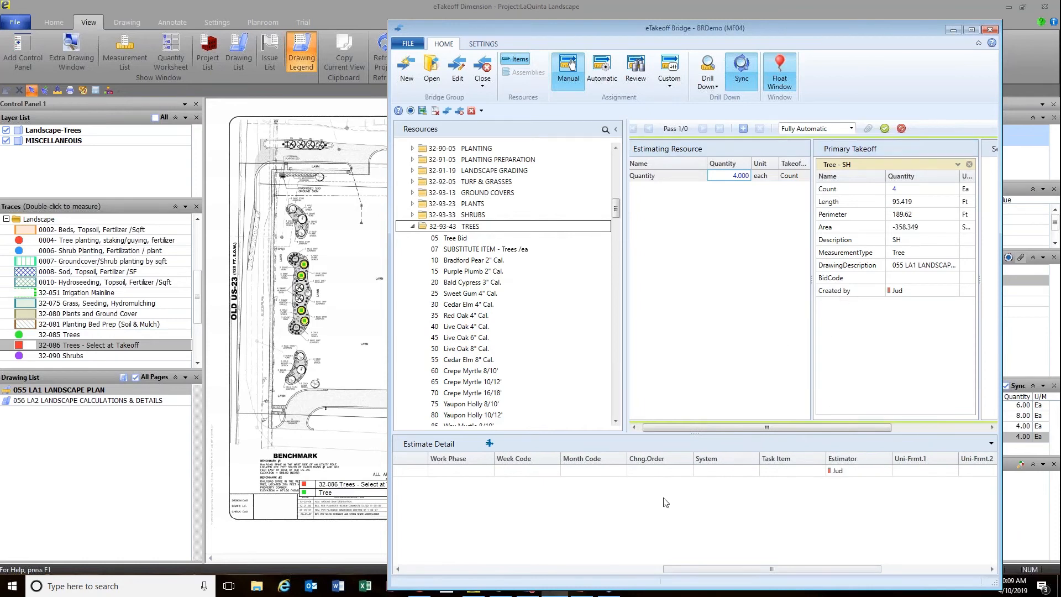
pyautogui.moveTo(666, 570); pyautogui.dragTo(467, 579)
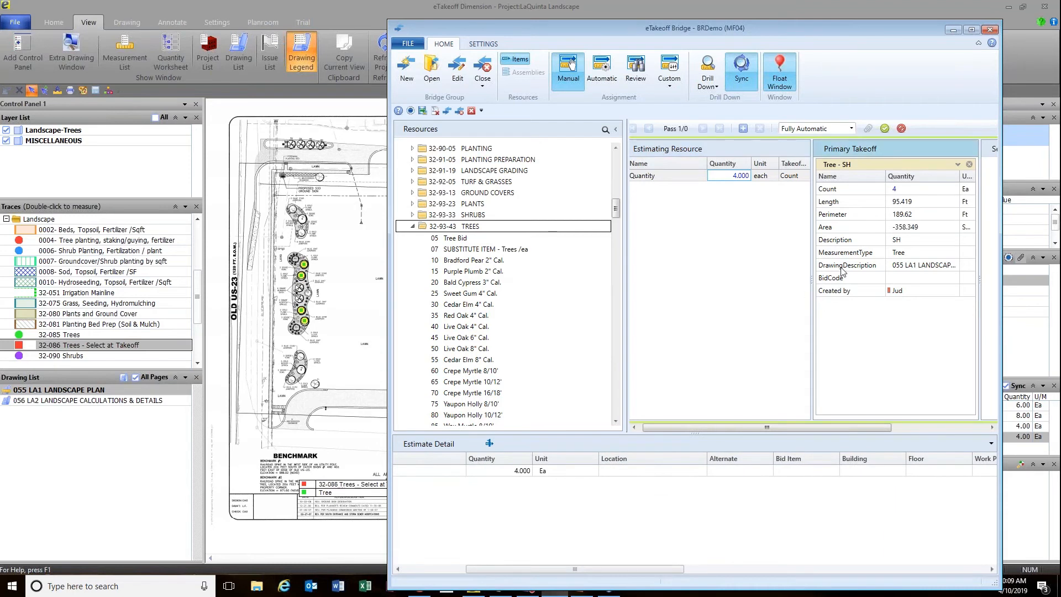
pyautogui.moveTo(842, 271); pyautogui.dragTo(660, 471)
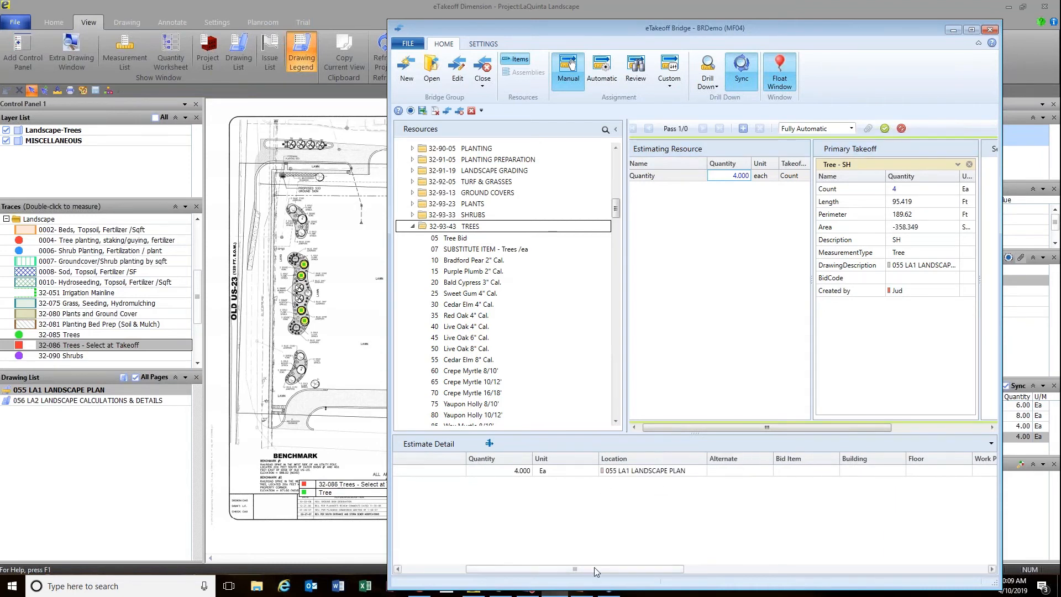
pyautogui.moveTo(535, 569); pyautogui.dragTo(471, 569)
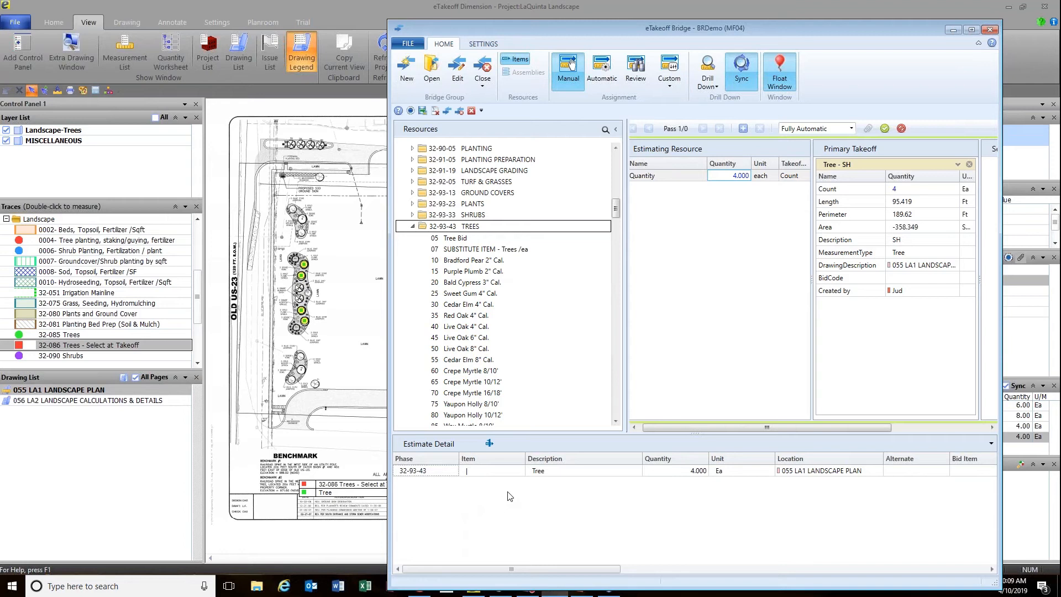
# Change the line to item 12 Deciduous Tree, feed it the takeoff Count, and add the pass.
pyautogui.click(542, 472)
pyautogui.write('Deciduous')
pyautogui.moveTo(487, 471); pyautogui.dragTo(862, 326)
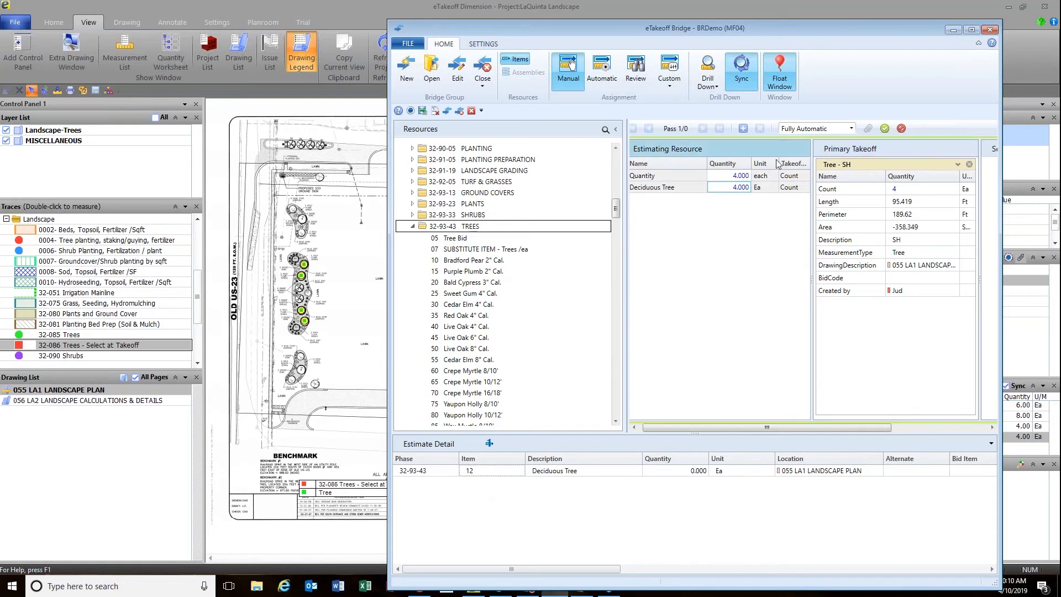
pyautogui.click(744, 129)
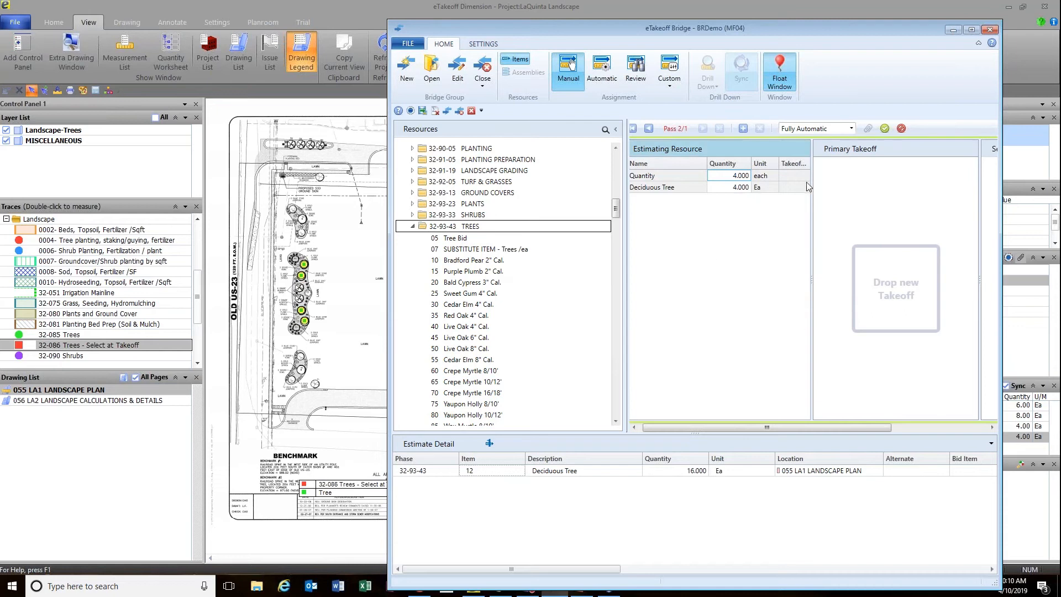
# Enter 4 as the Deciduous Tree quantity in Estimate Detail, replacing 16.000.
pyautogui.click(698, 473)
pyautogui.write('4')
pyautogui.press('Return')
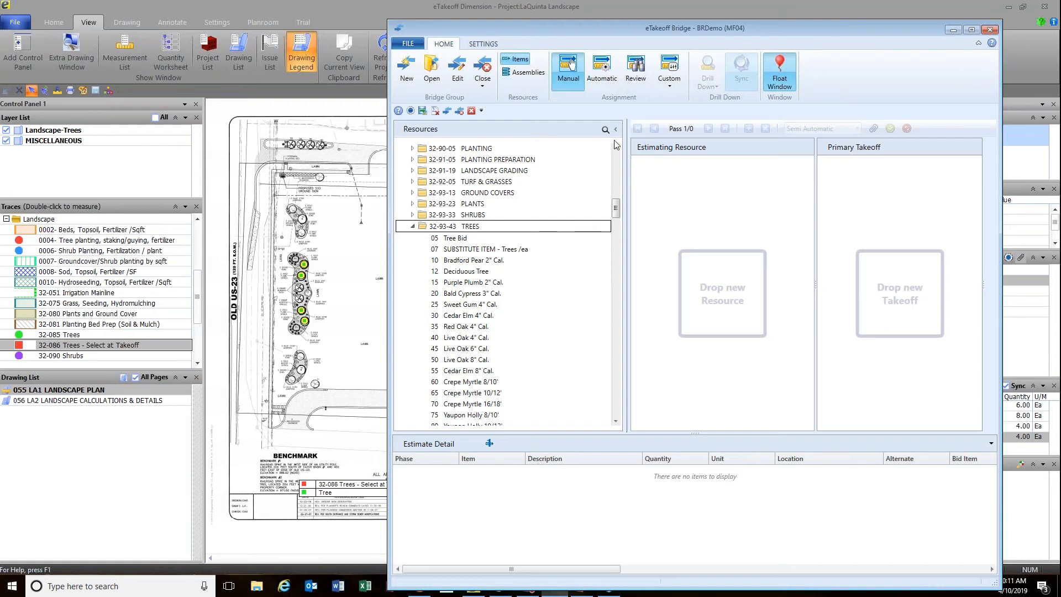
# Switch the Bridge assignment mode to Automatic.
pyautogui.moveTo(692, 29); pyautogui.dragTo(638, 25)
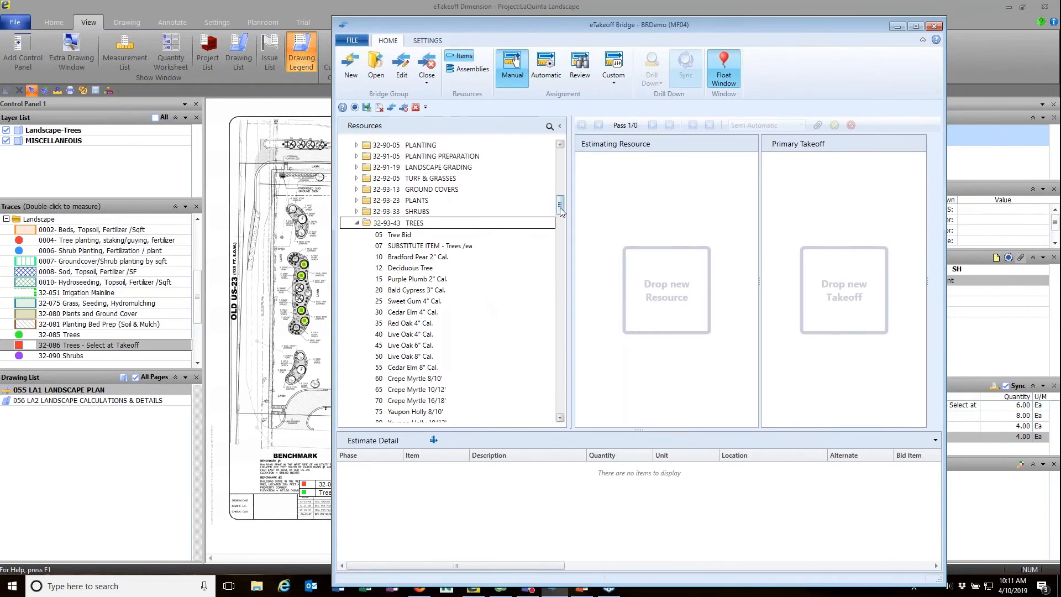
pyautogui.scroll(2, 556, 164)
pyautogui.scroll(15, 556, 164)
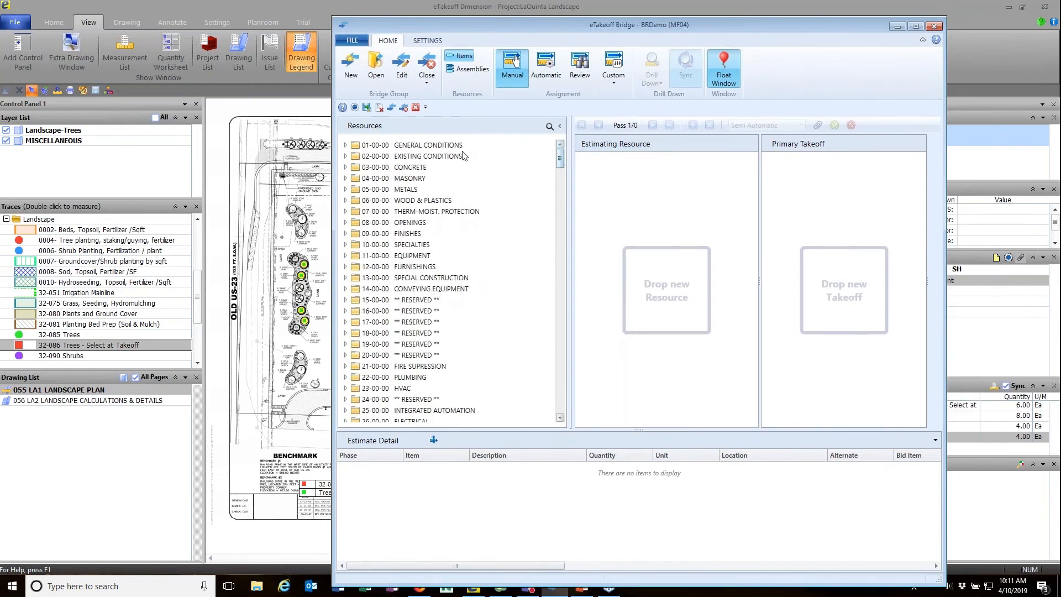
pyautogui.click(547, 63)
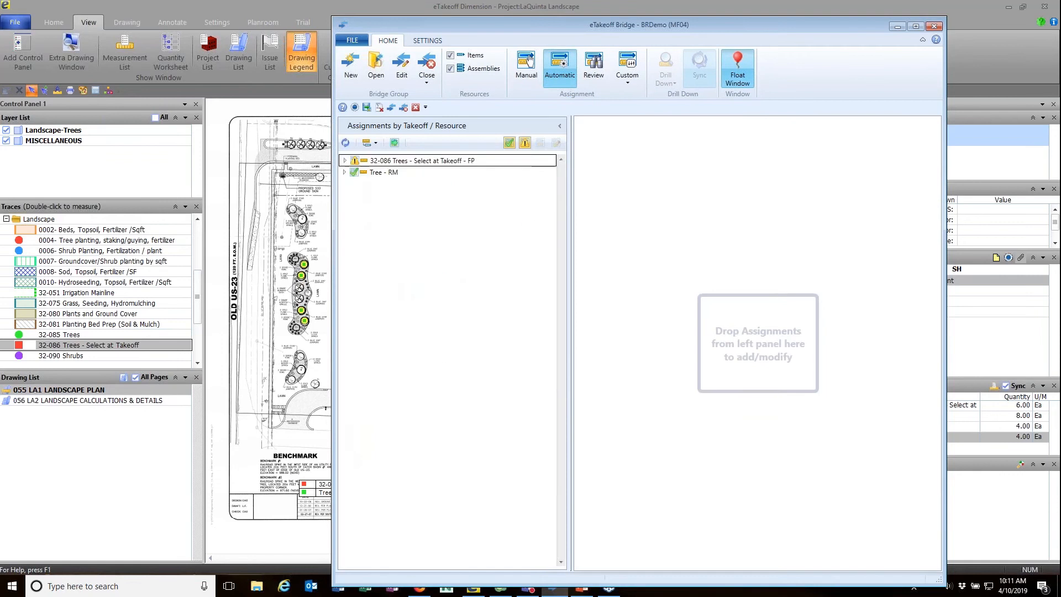
# Expand the 32-086 Trees FP takeoff and open its Select at Takeoff assignment.
pyautogui.click(344, 161)
pyautogui.click(403, 173)
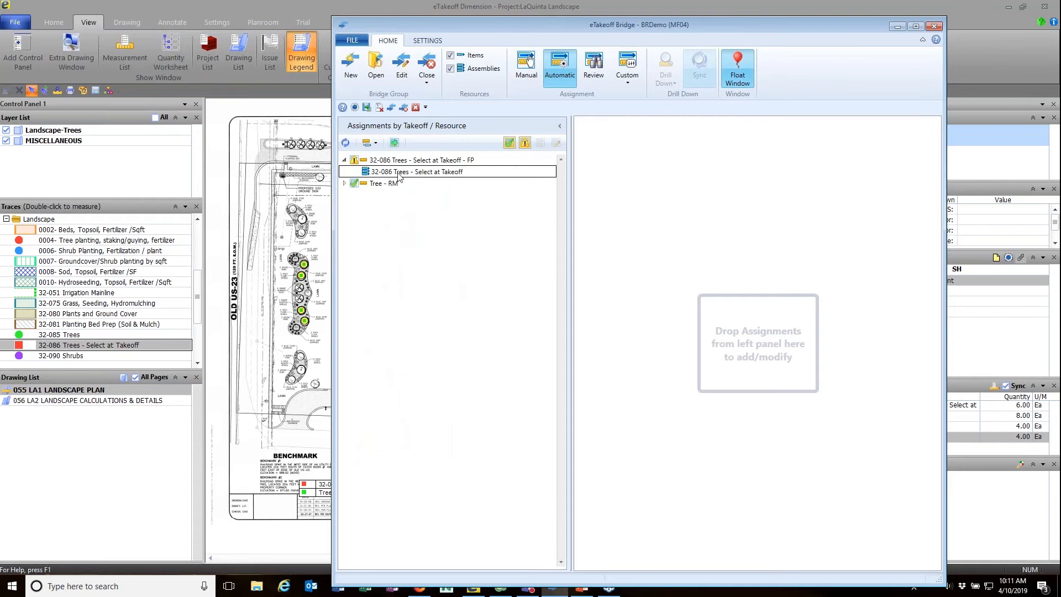
pyautogui.doubleClick(400, 177)
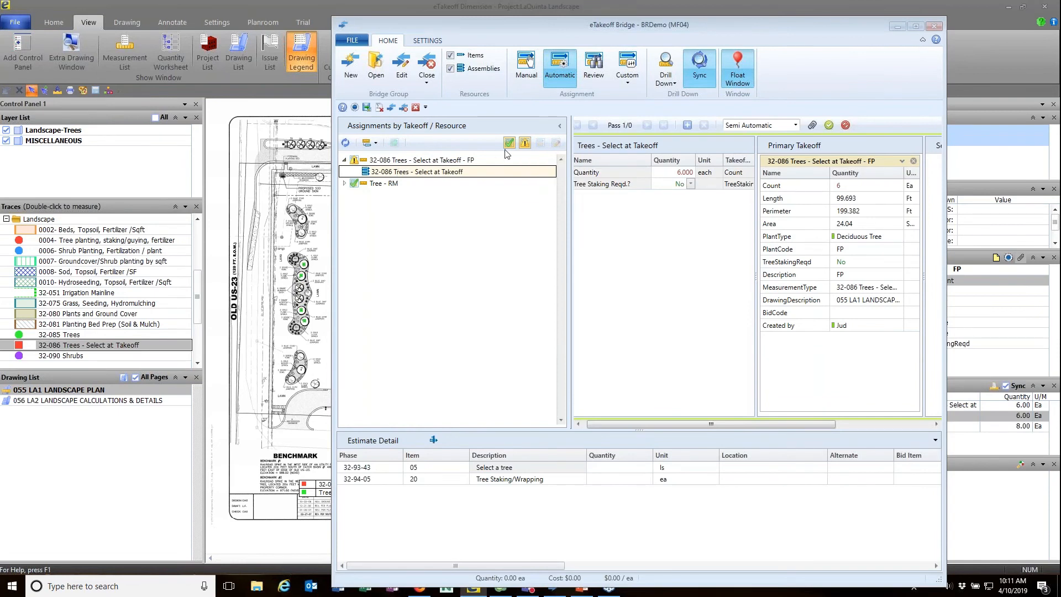
# Search the tree list for Oak and choose 40 Live Oak 4" Cal. for Select a tree.
pyautogui.click(687, 126)
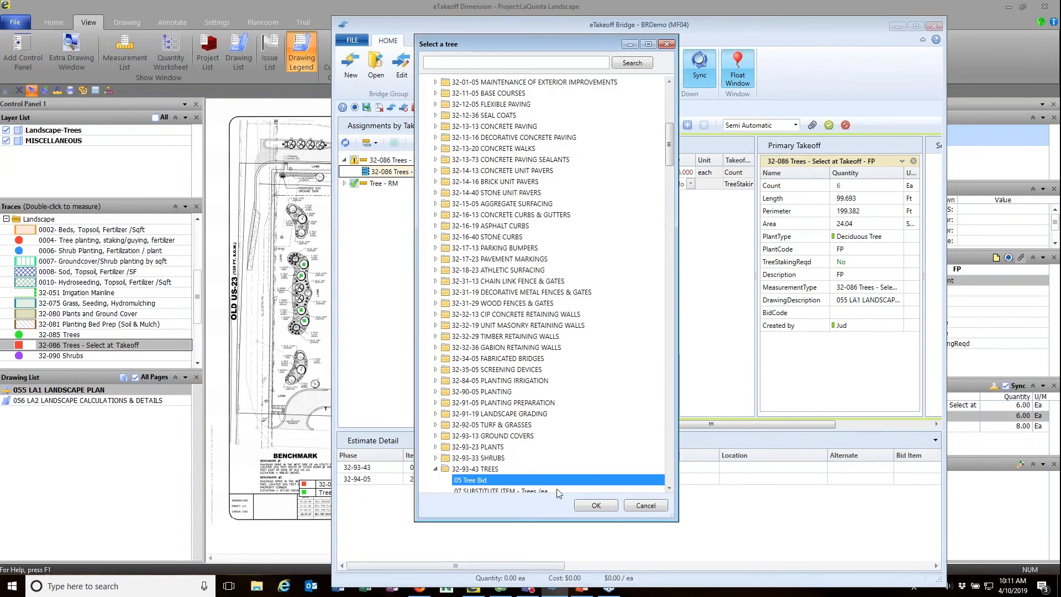
pyautogui.moveTo(670, 150); pyautogui.dragTo(670, 166)
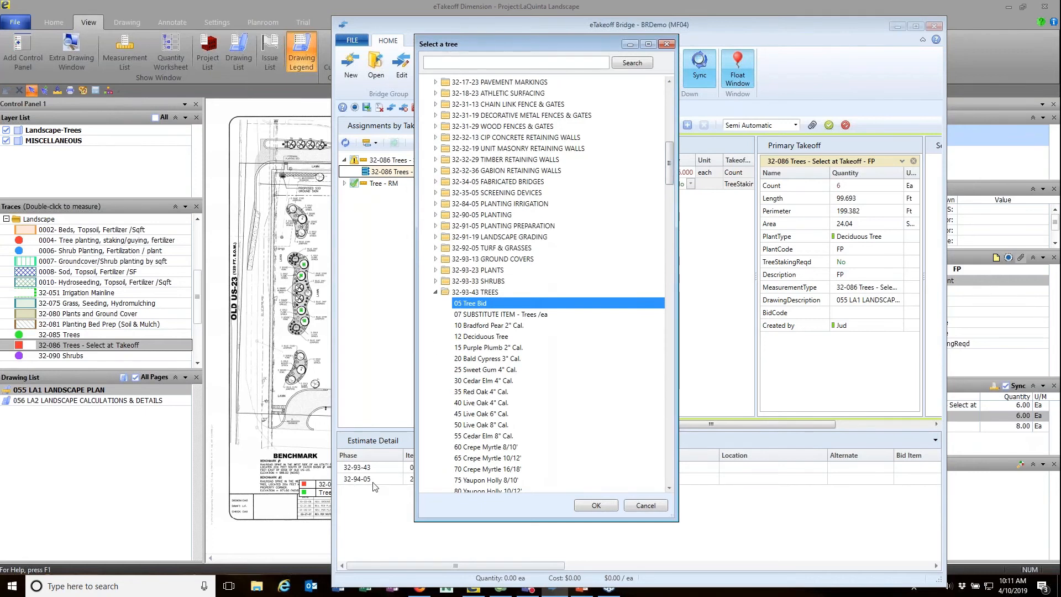
pyautogui.click(452, 64)
pyautogui.press('Return')
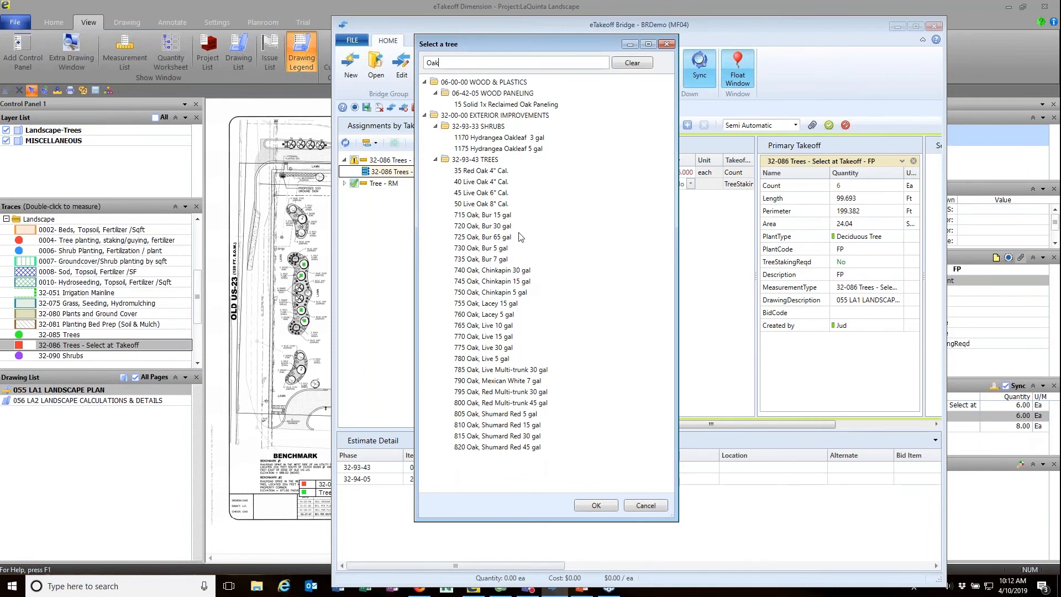
pyautogui.doubleClick(495, 181)
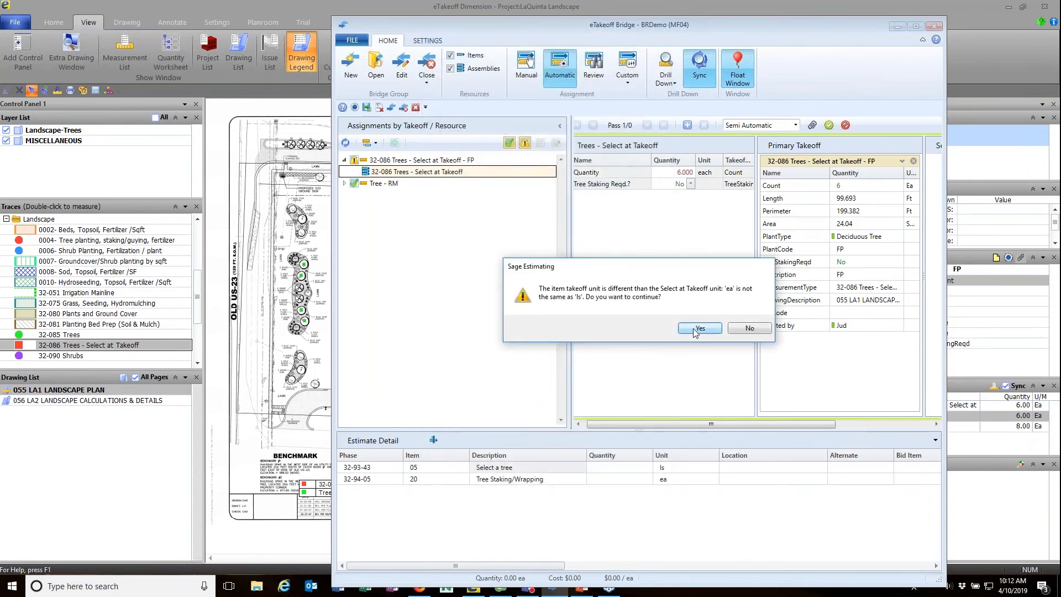
# Accept the ea/ls unit mismatch and send 6 Live Oak 4" Cal. to the estimate.
pyautogui.click(697, 328)
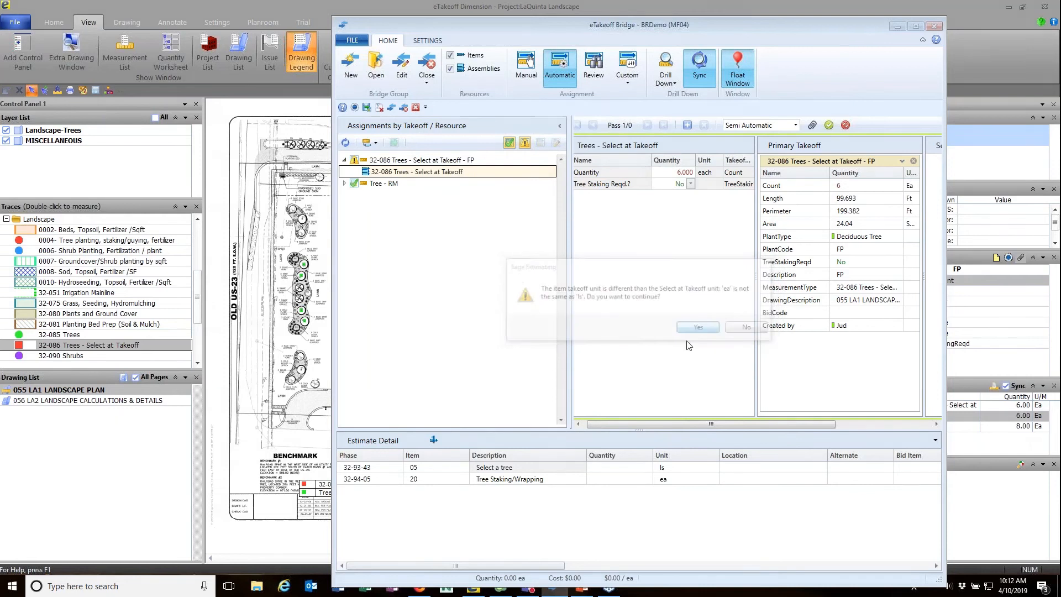
pyautogui.click(830, 125)
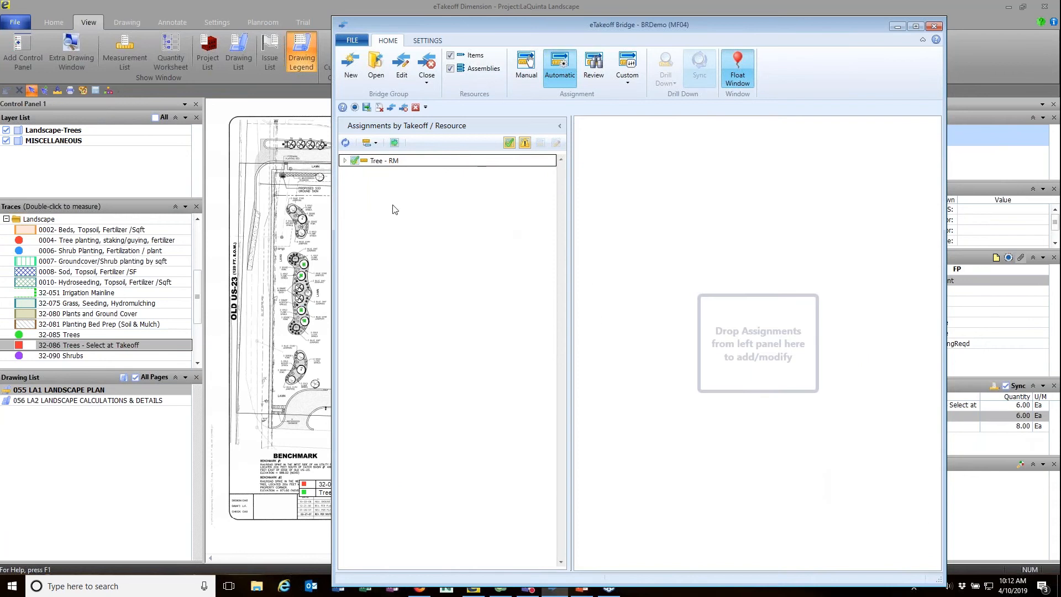
# View the Tree - RM 32-93-43 12 Deciduous Tree assignment, then uncheck Items under Resources.
pyautogui.click(345, 161)
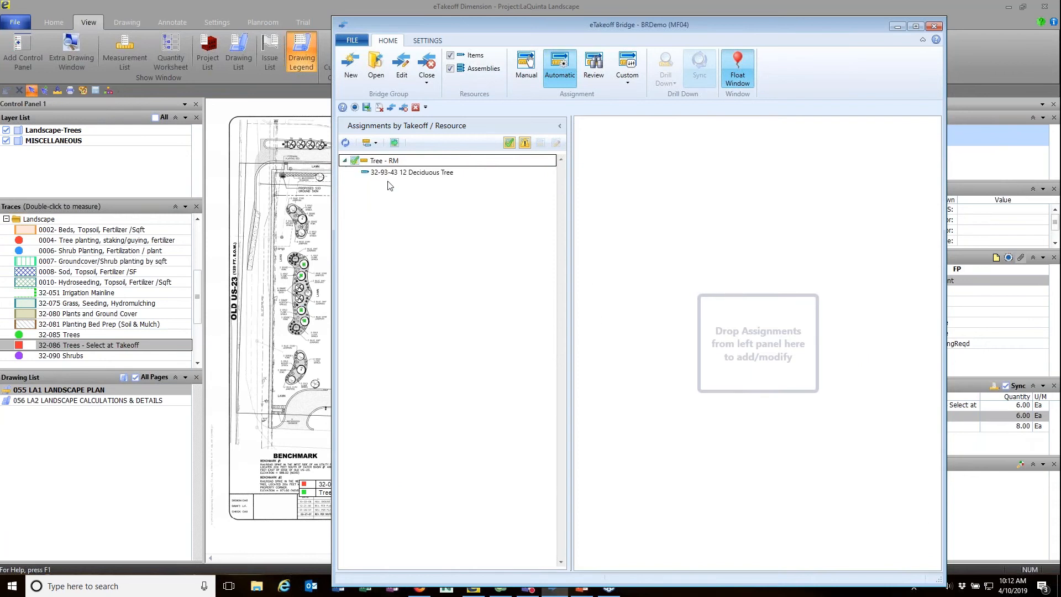
pyautogui.click(424, 172)
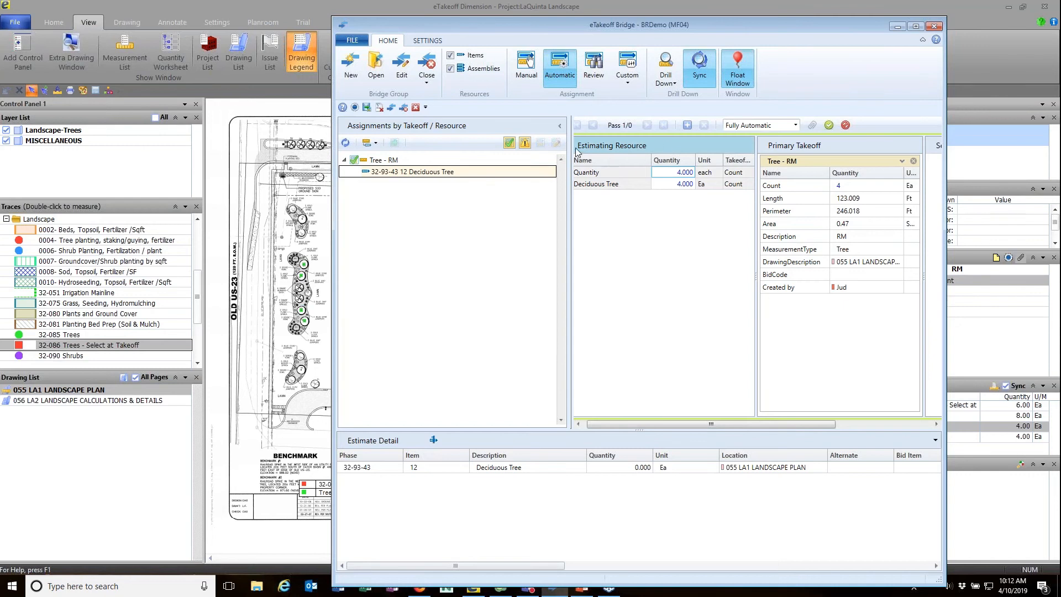
pyautogui.click(451, 56)
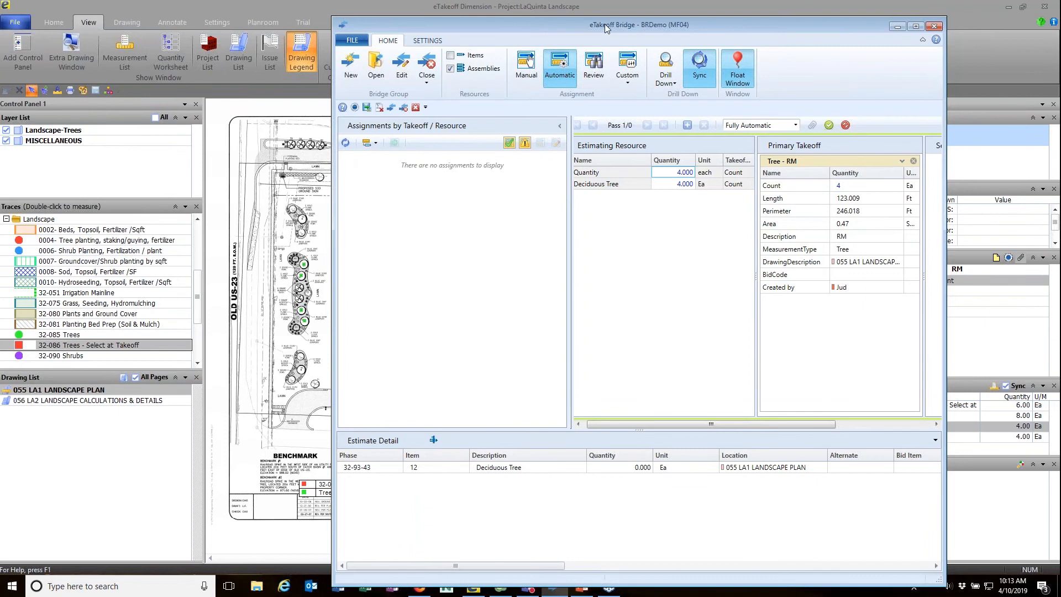
# Count five tree locations on the plan with the 32-086 Trees - Select at Takeoff trace.
pyautogui.moveTo(605, 25); pyautogui.dragTo(639, 13)
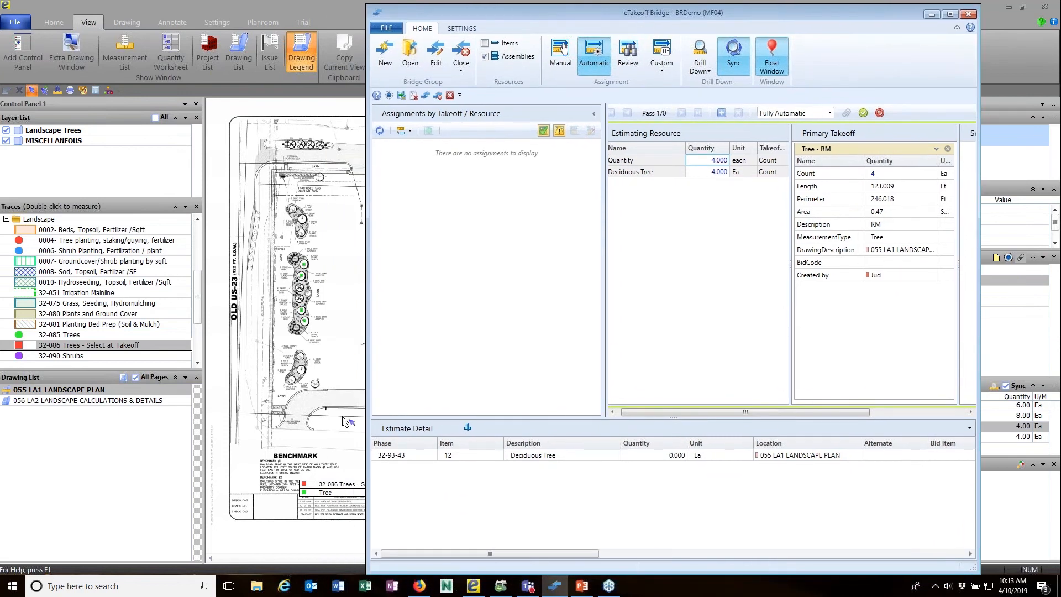
pyautogui.click(932, 14)
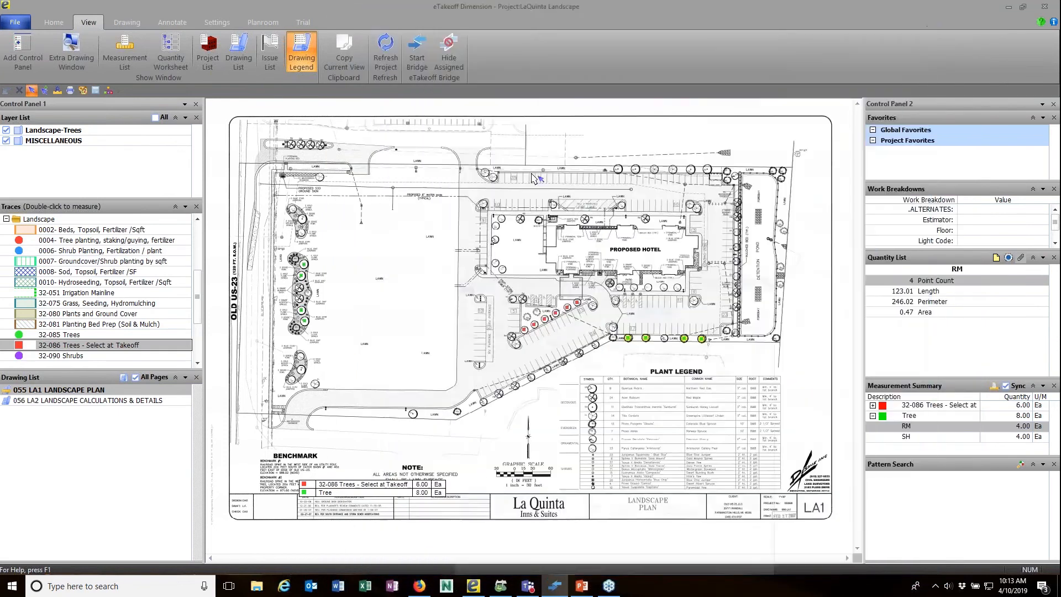
pyautogui.click(82, 346)
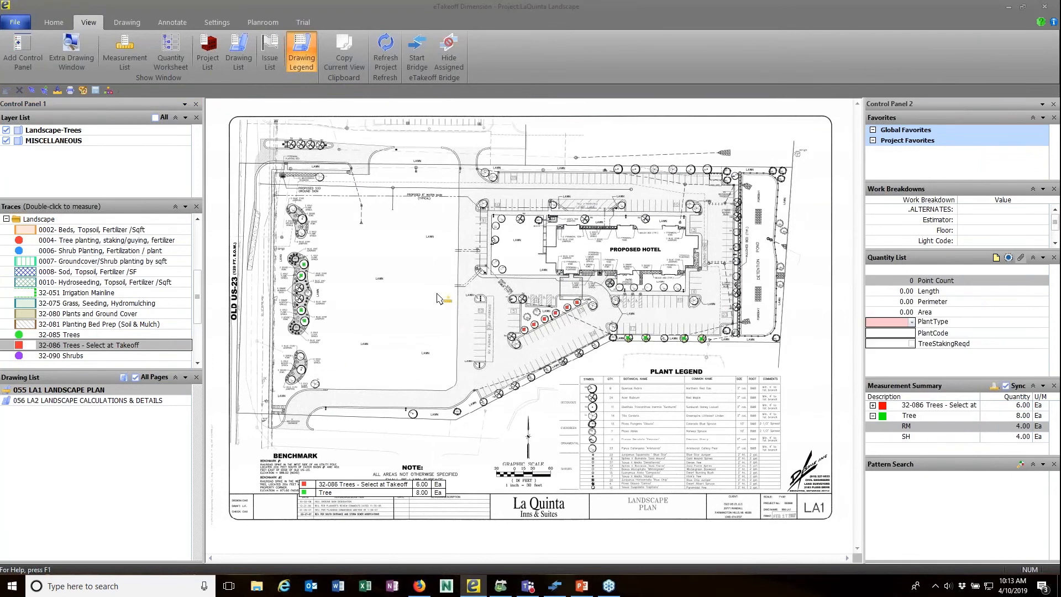
pyautogui.click(365, 280)
pyautogui.click(405, 254)
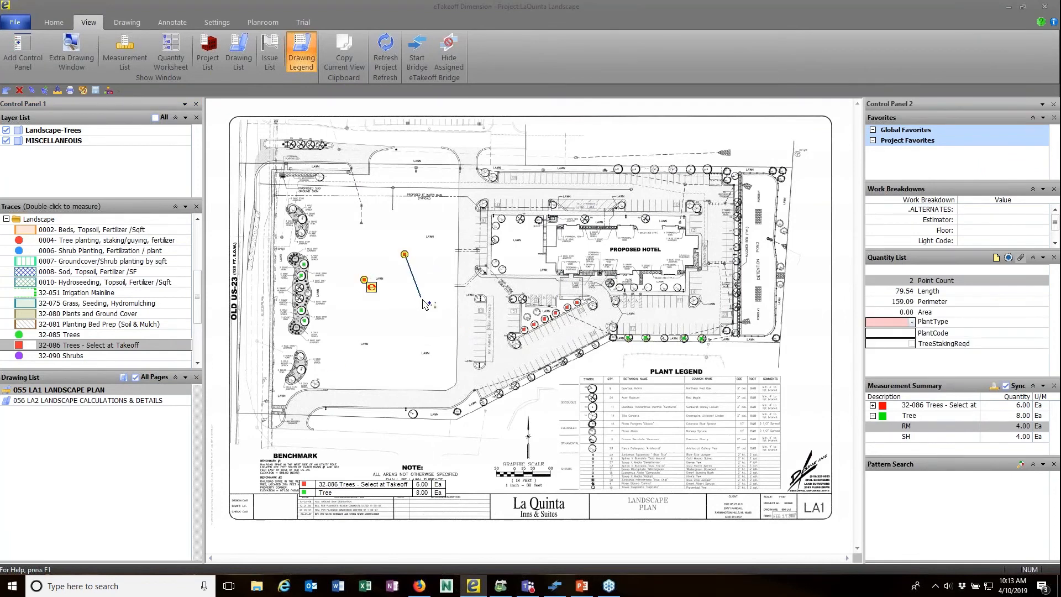
pyautogui.click(420, 297)
pyautogui.click(372, 339)
pyautogui.click(315, 325)
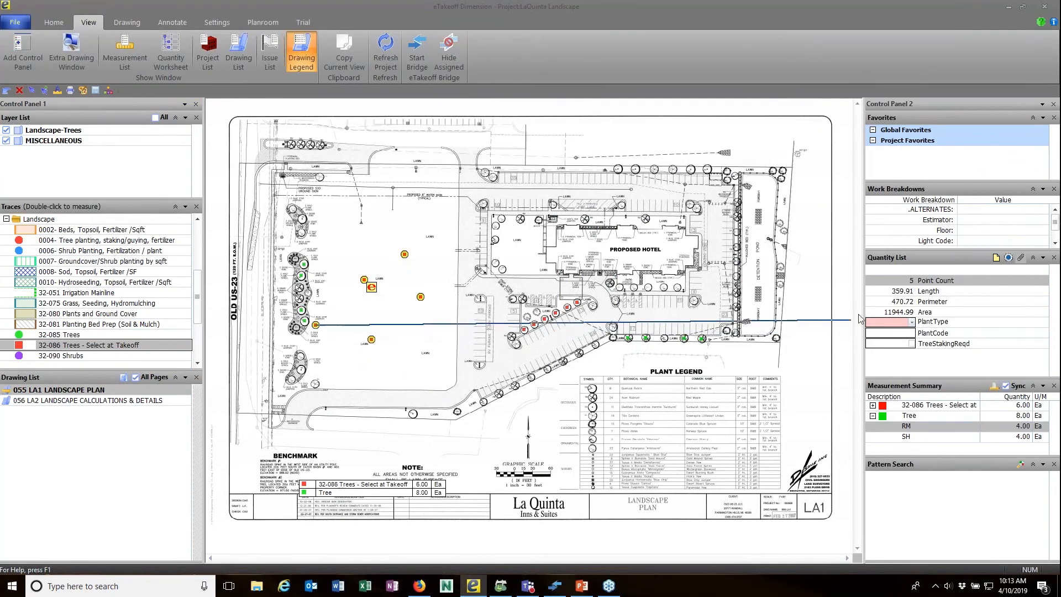
# Set the new count's PlantType to Evergreen Tree and PlantCode to DF, then reopen the Bridge.
pyautogui.click(901, 325)
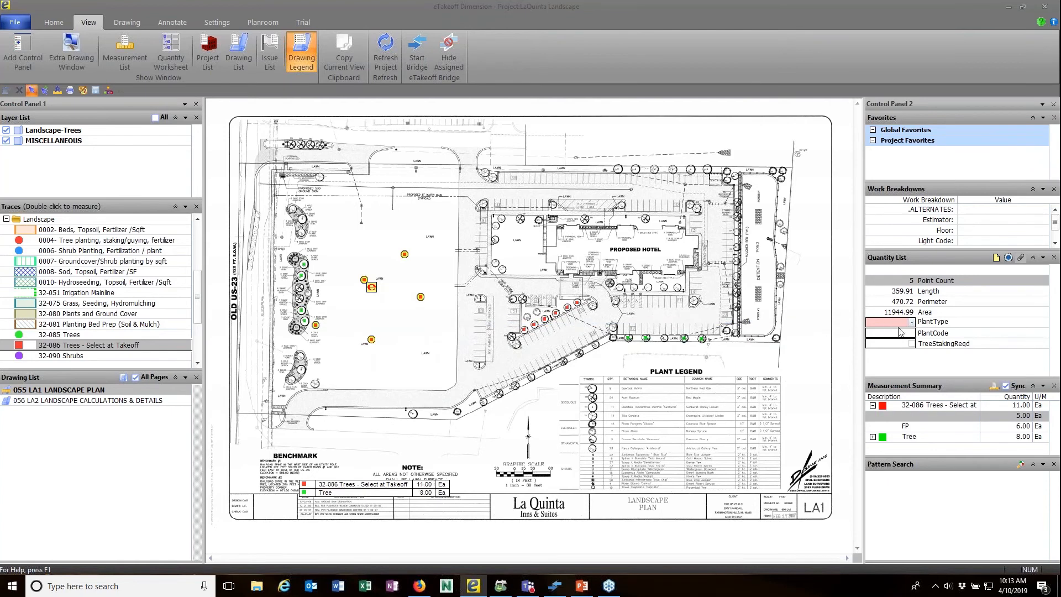
pyautogui.click(913, 323)
pyautogui.click(902, 339)
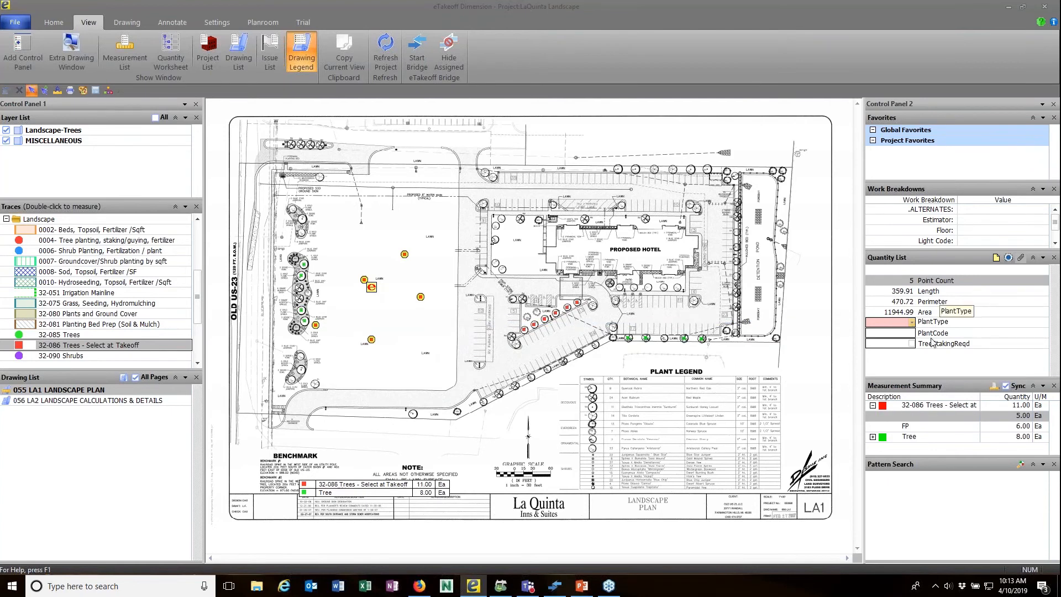
pyautogui.click(907, 334)
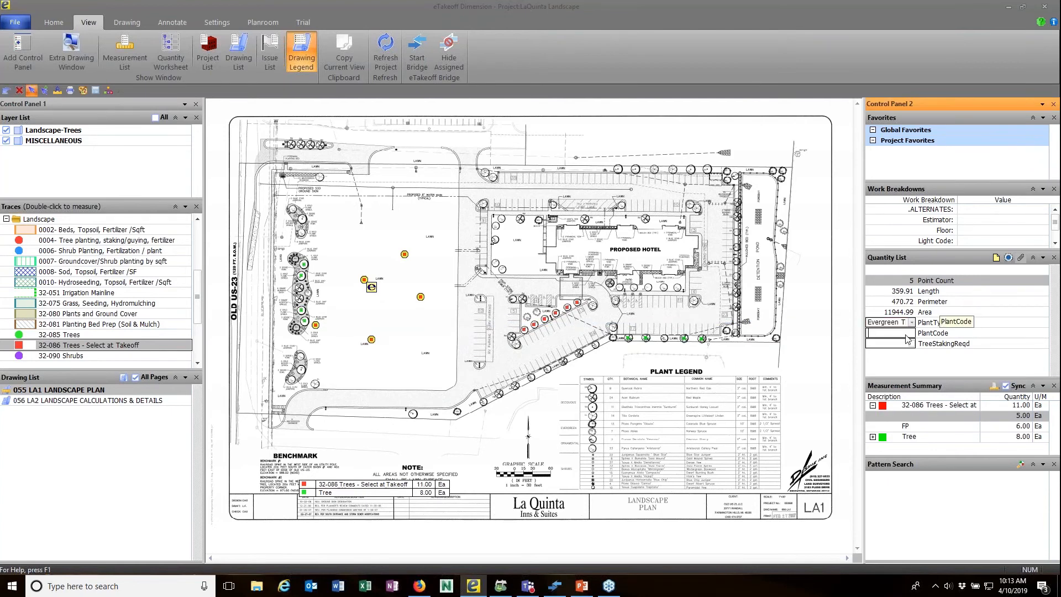
pyautogui.write('DF')
pyautogui.press('Return')
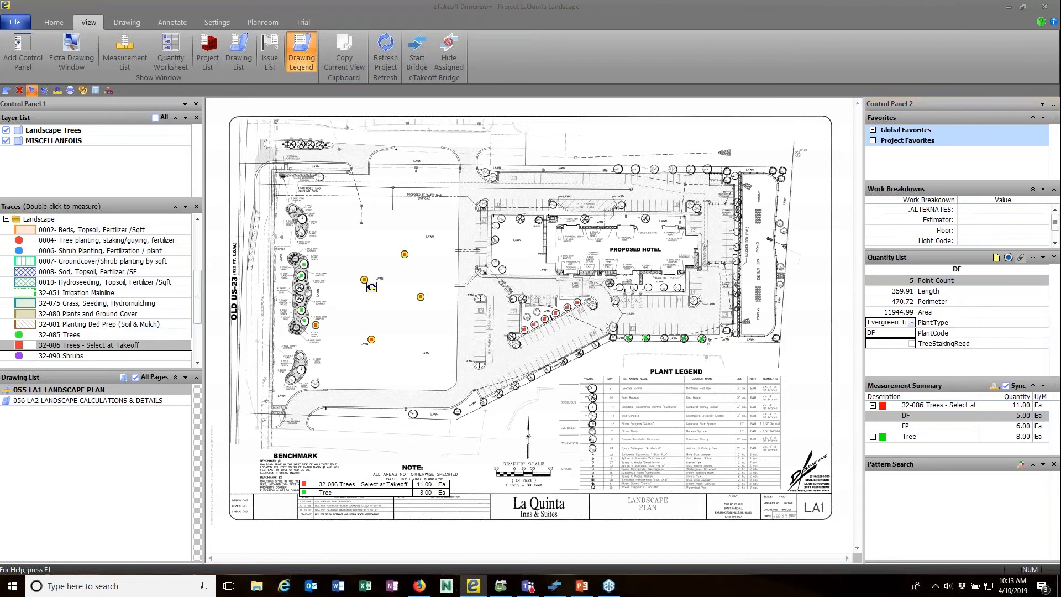
pyautogui.click(416, 62)
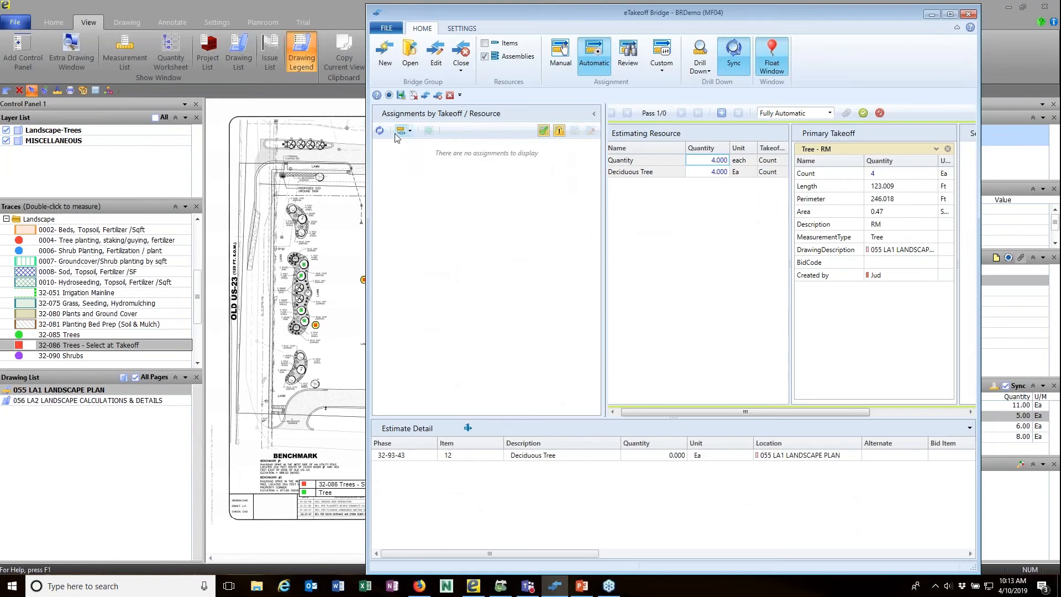
# Refresh assignments and open the new 32-086 Trees - Select at Takeoff - DF assignment.
pyautogui.click(379, 130)
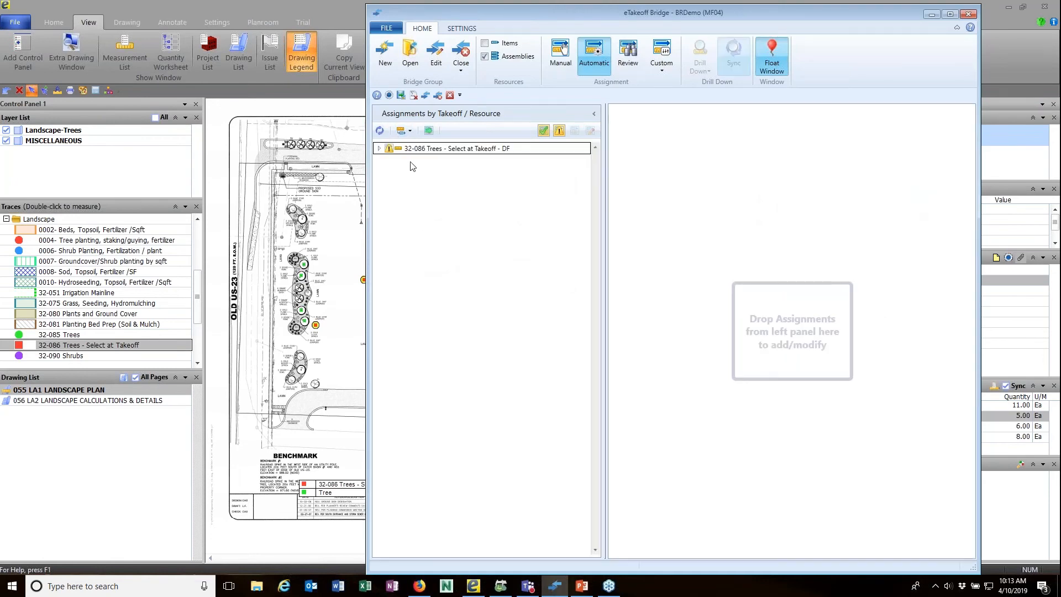
pyautogui.click(379, 149)
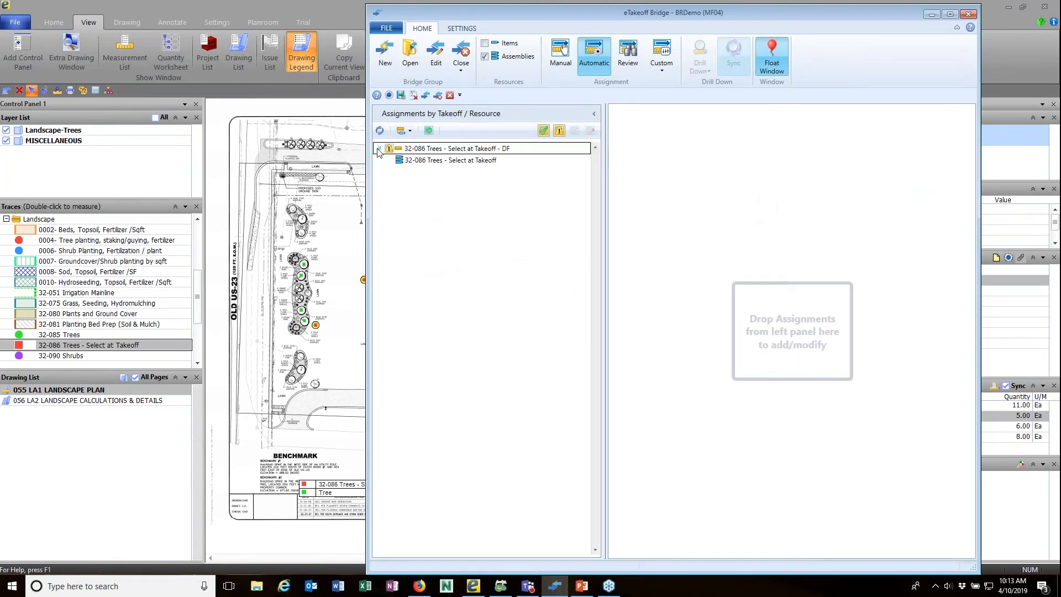
pyautogui.click(468, 161)
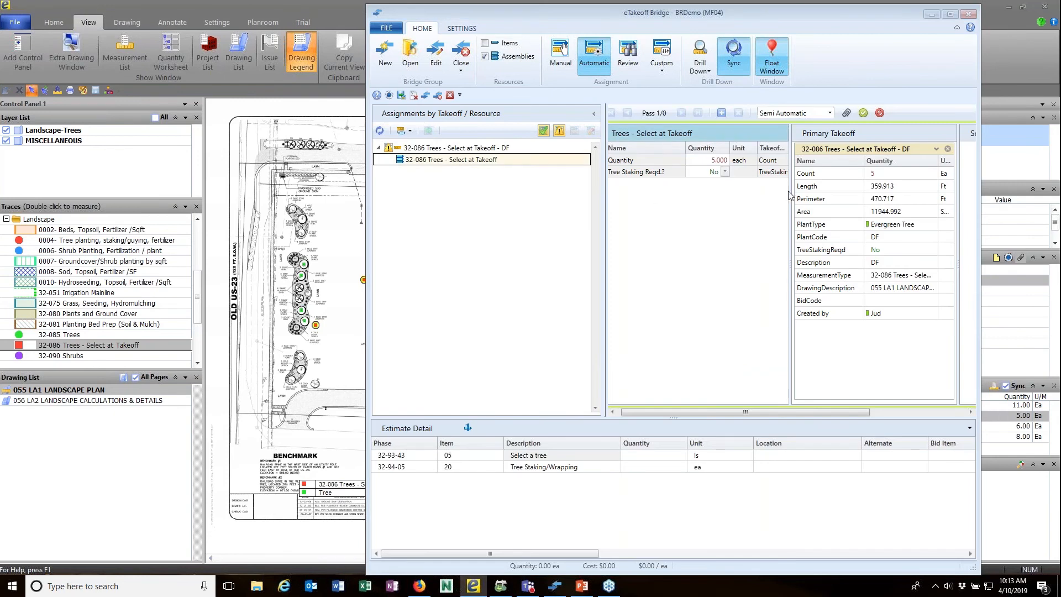
# Append the DF description to the assembly name of the assignment.
pyautogui.moveTo(802, 261); pyautogui.dragTo(717, 139)
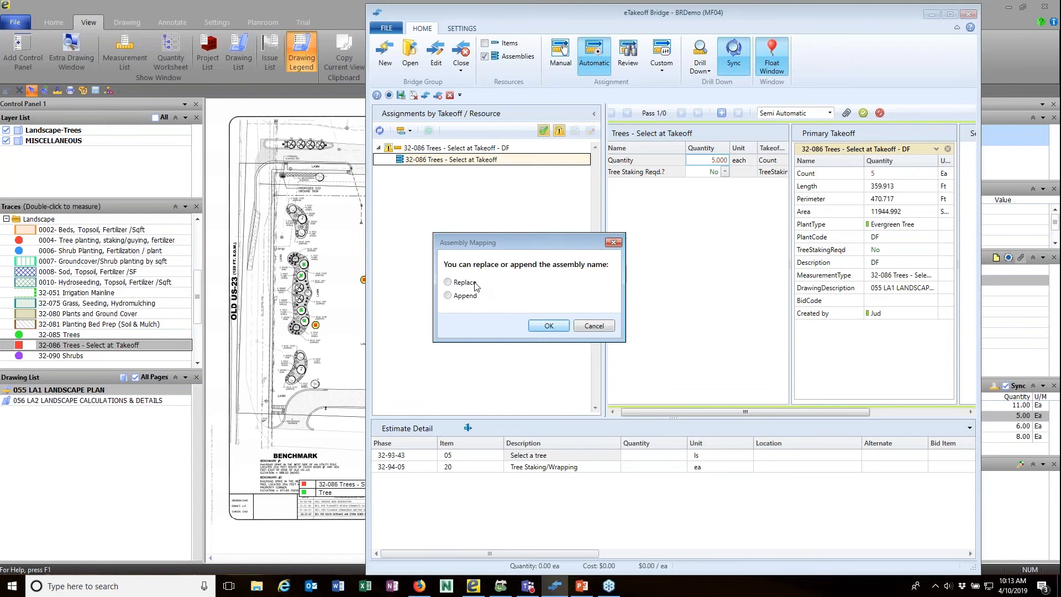
pyautogui.click(448, 295)
pyautogui.click(546, 326)
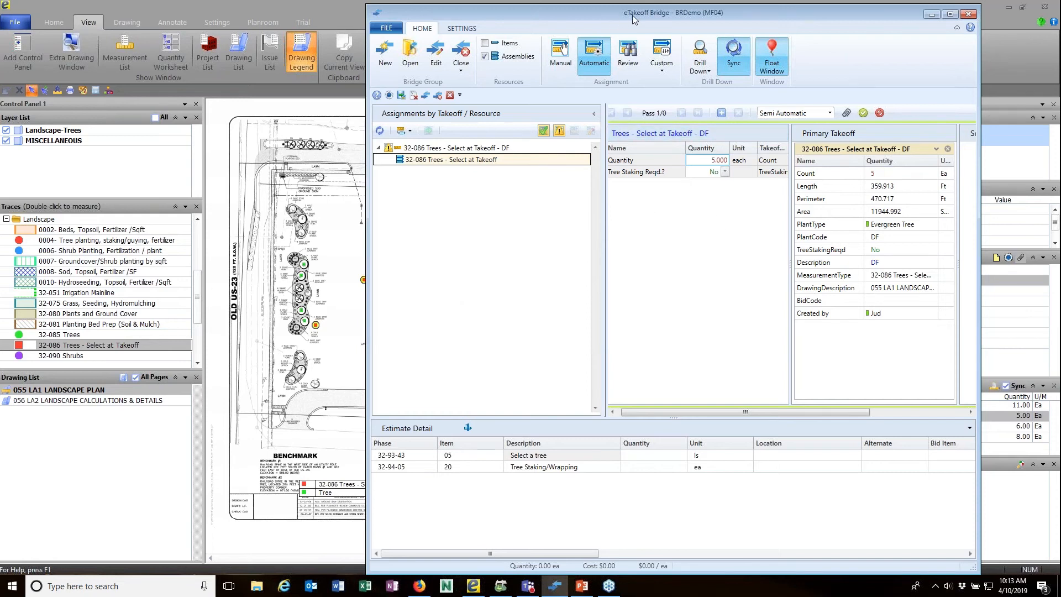
pyautogui.moveTo(632, 15); pyautogui.dragTo(648, 16)
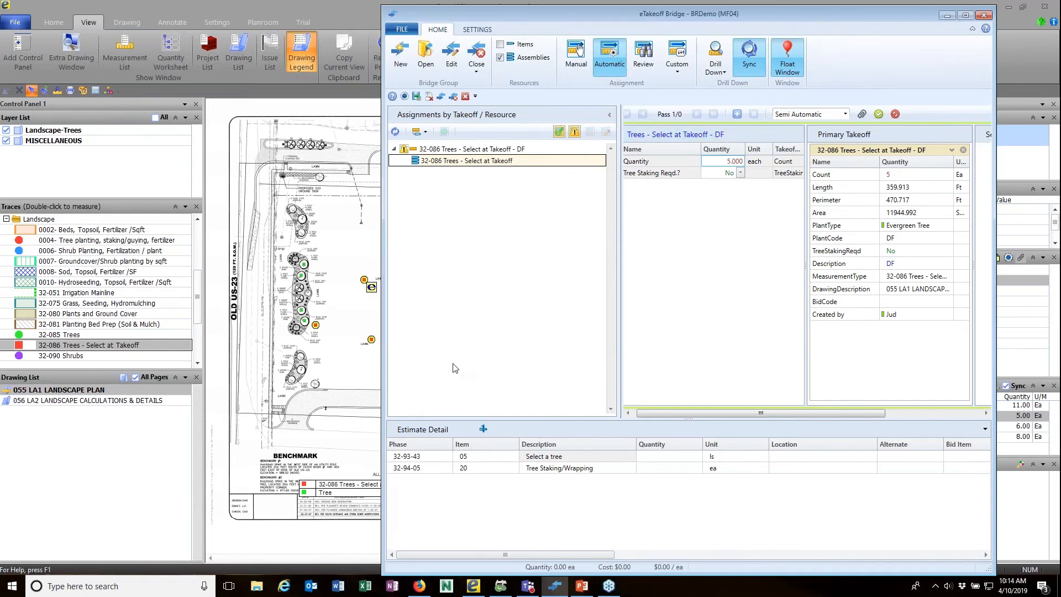
pyautogui.click(654, 327)
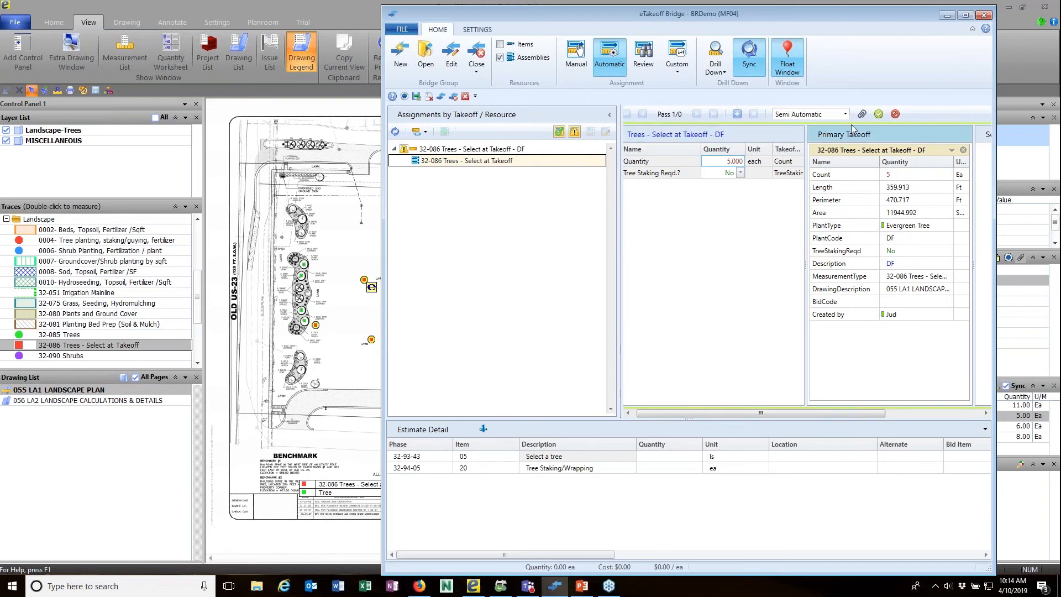
# Choose 65 Crepe Myrtle 10/12' for Select a tree and accept the unit mismatch.
pyautogui.click(737, 114)
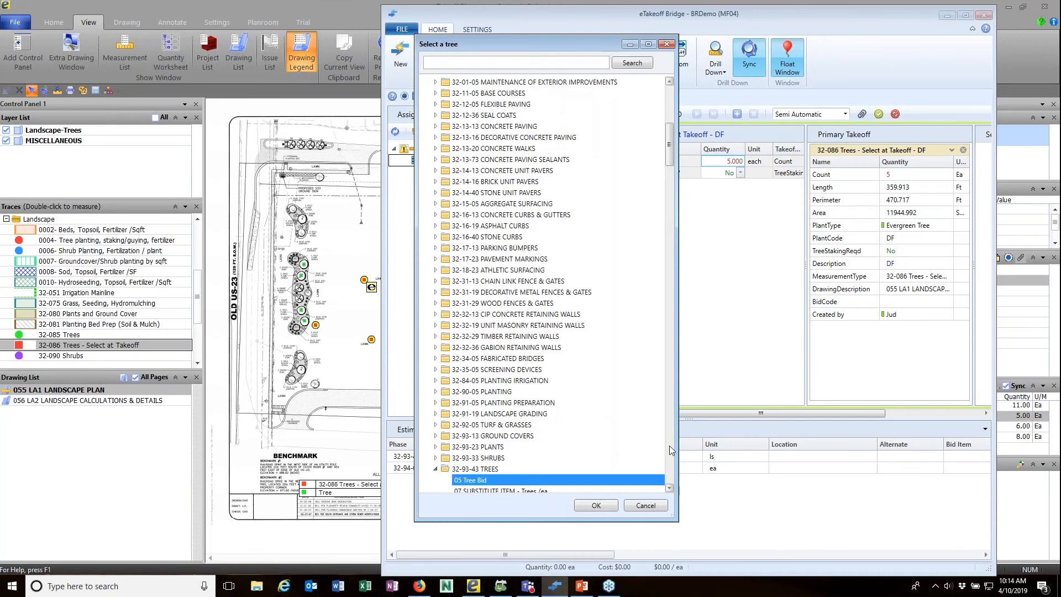
pyautogui.click(669, 445)
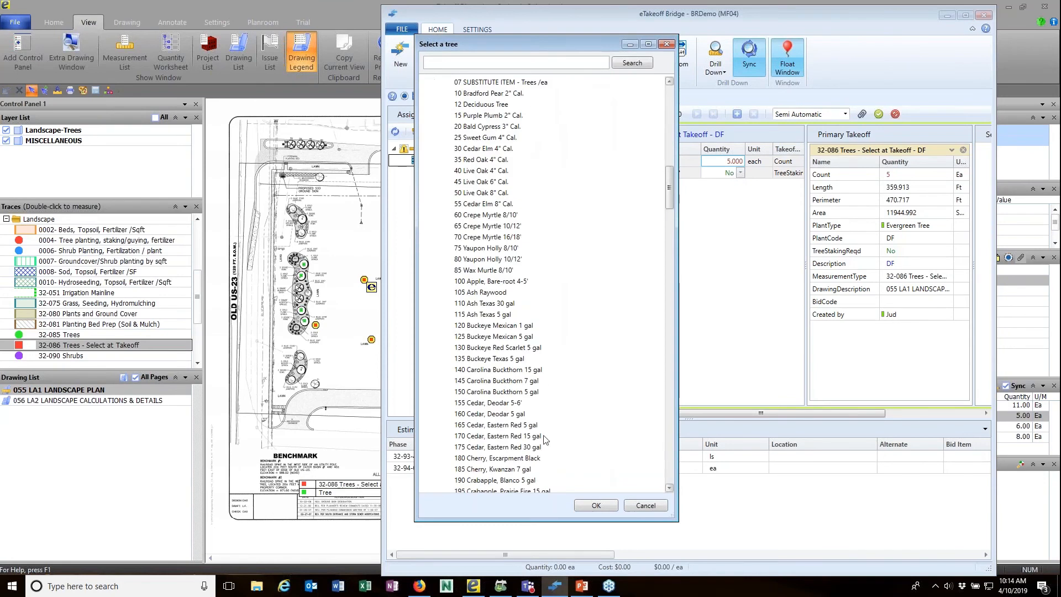
pyautogui.click(500, 227)
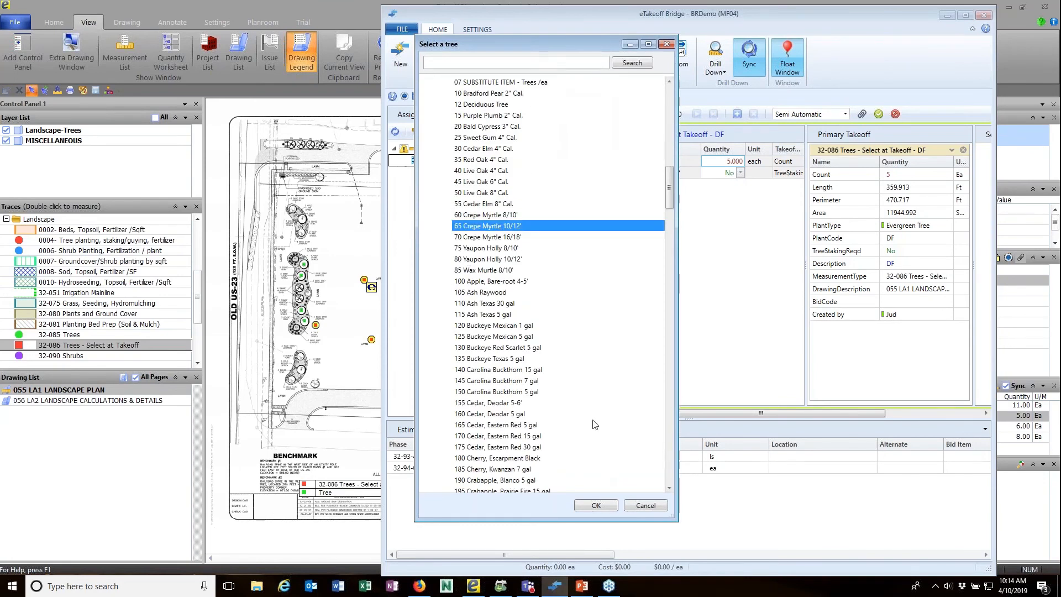
pyautogui.click(597, 506)
pyautogui.click(750, 316)
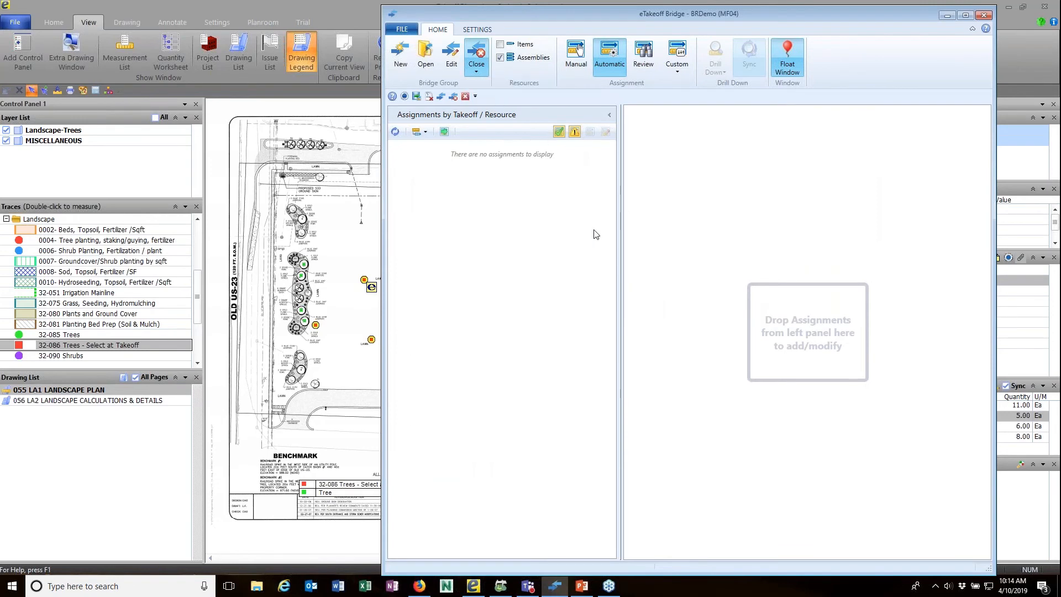
# Enter 100 labor and 150 material price on the Deciduous Tree row, then minimize Sage.
pyautogui.click(609, 65)
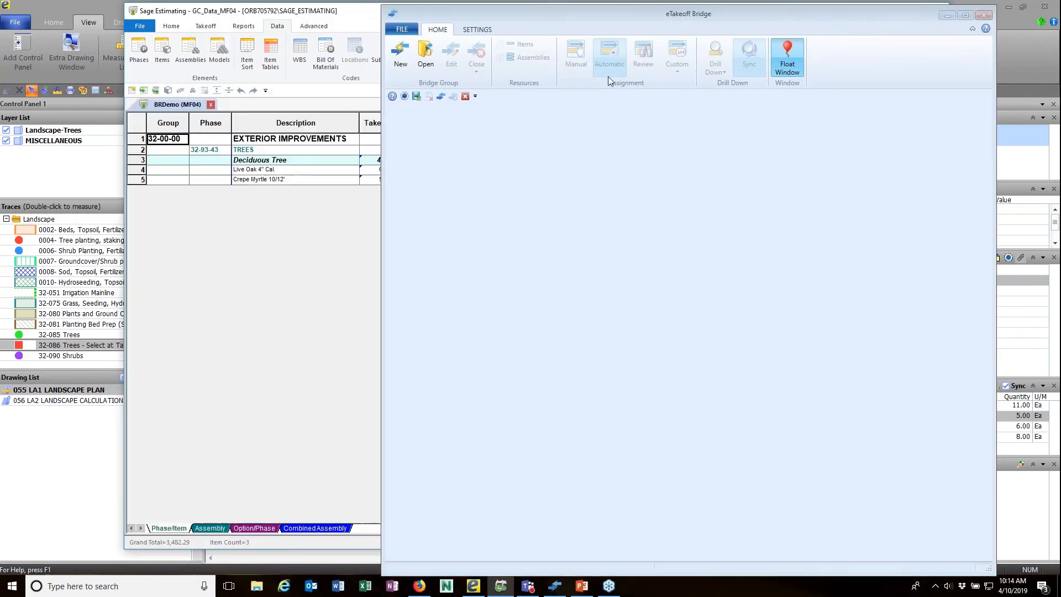
pyautogui.click(954, 18)
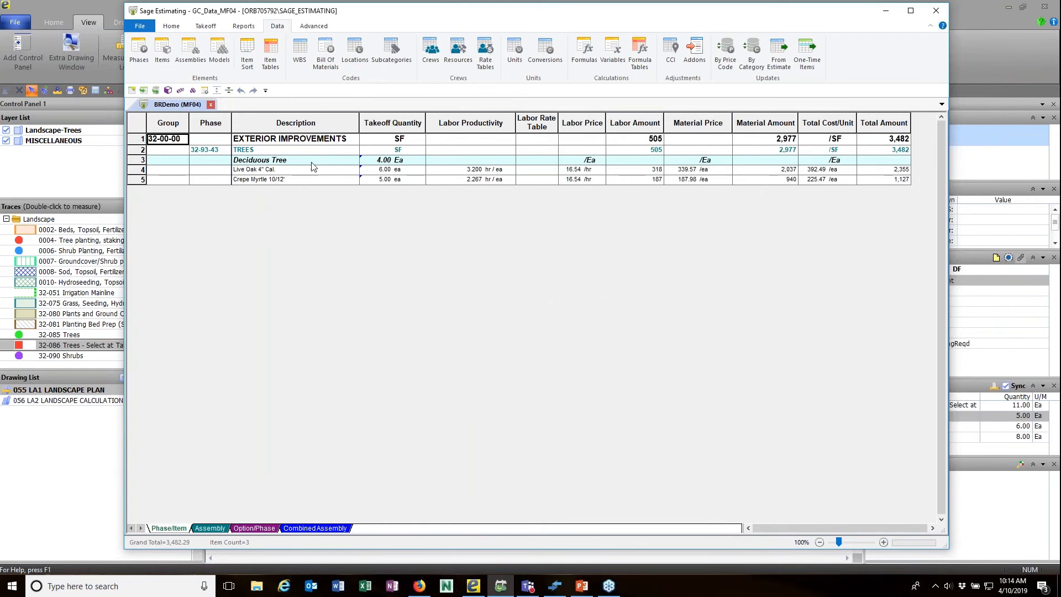
pyautogui.click(584, 161)
pyautogui.write('100')
pyautogui.press('Tab')
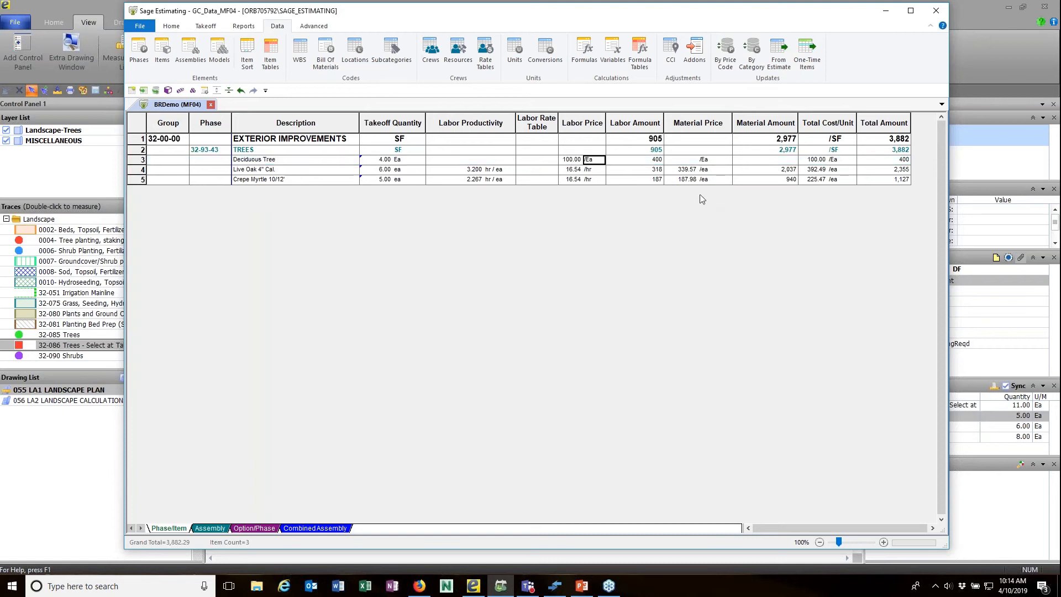
pyautogui.click(688, 161)
pyautogui.write('150')
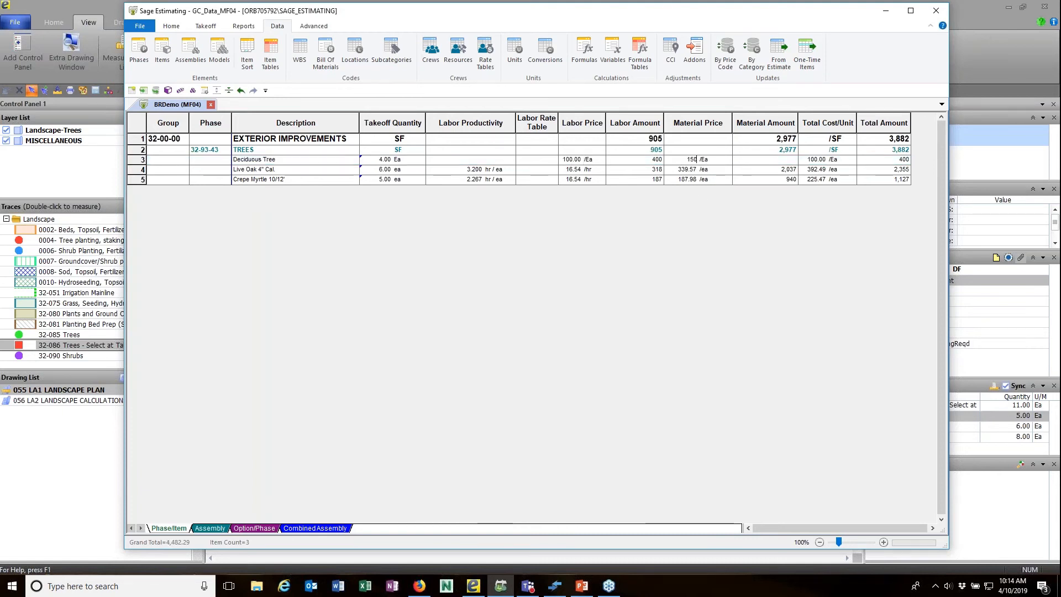
pyautogui.press('Tab')
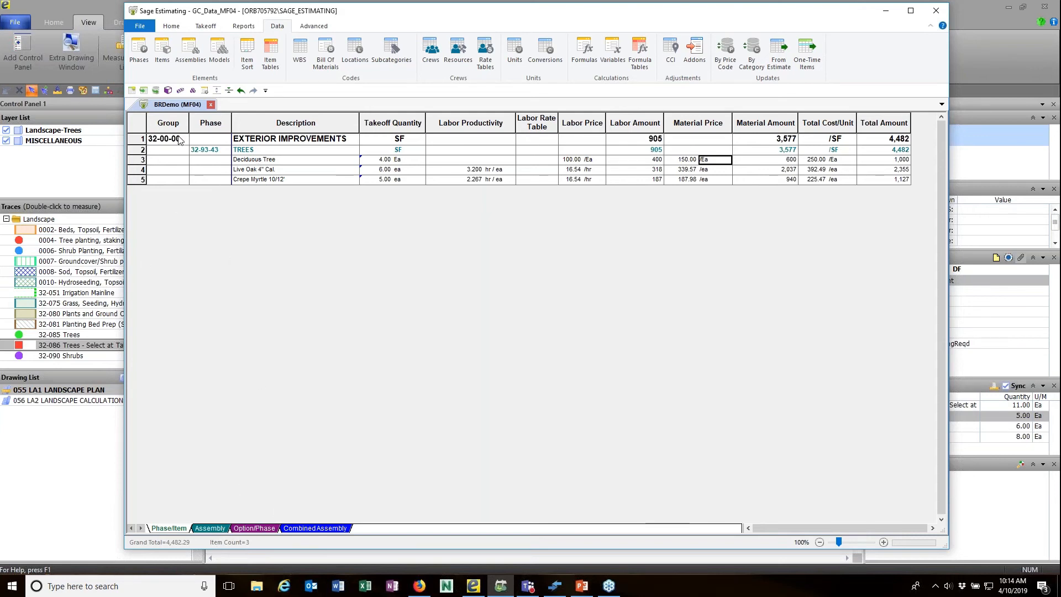
pyautogui.click(886, 11)
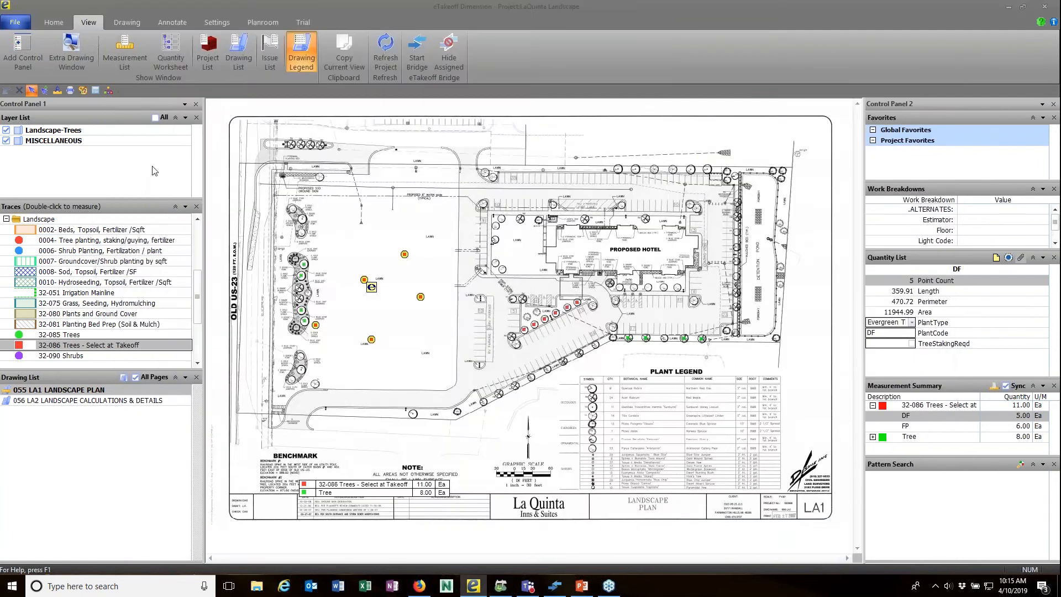
# Open the LaQuinta GC project from the project list.
pyautogui.click(53, 26)
pyautogui.click(45, 65)
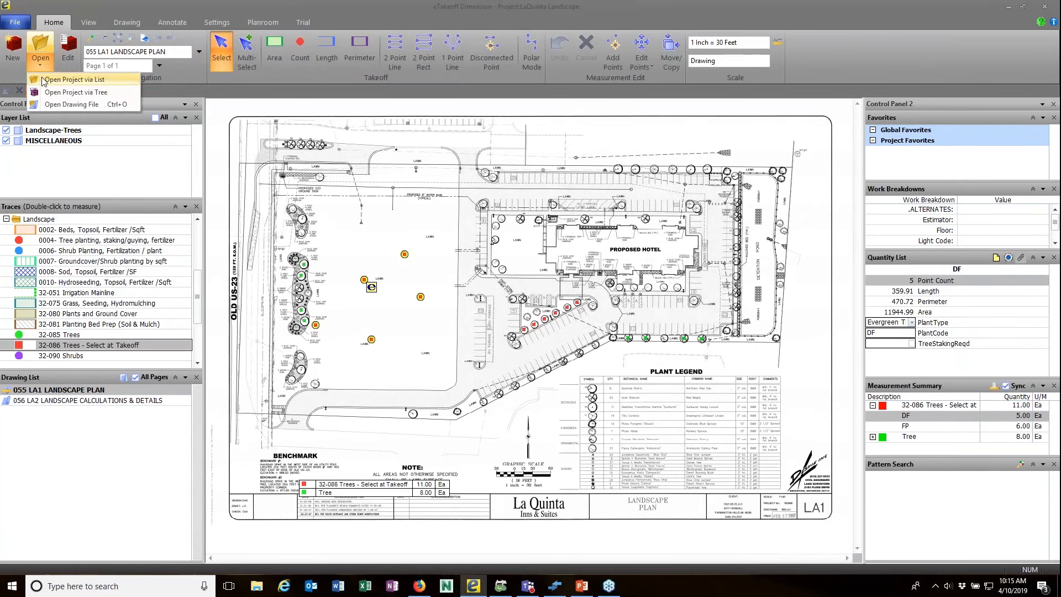
pyautogui.click(46, 80)
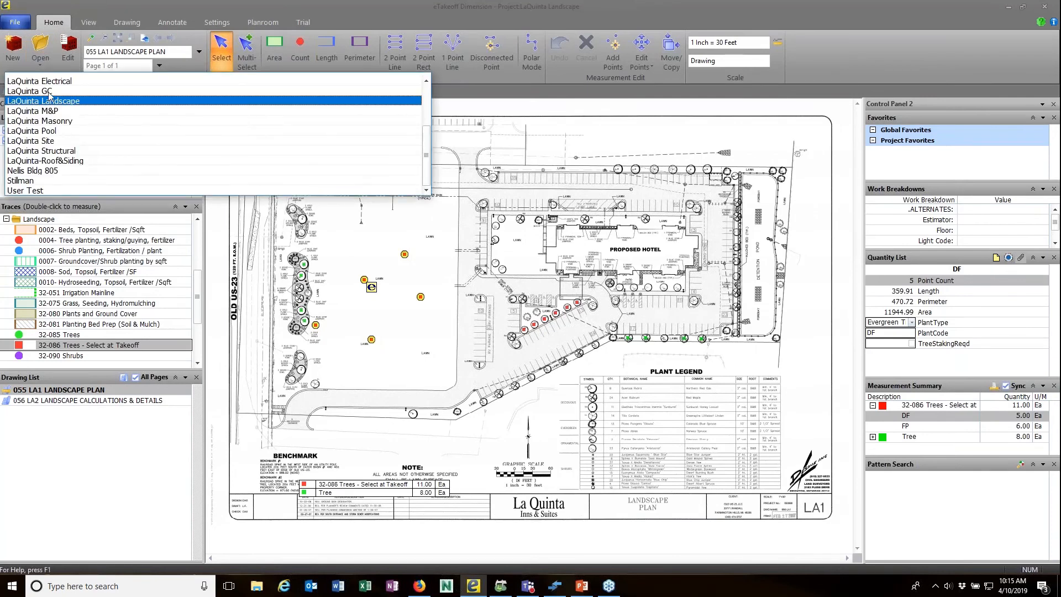
pyautogui.click(51, 100)
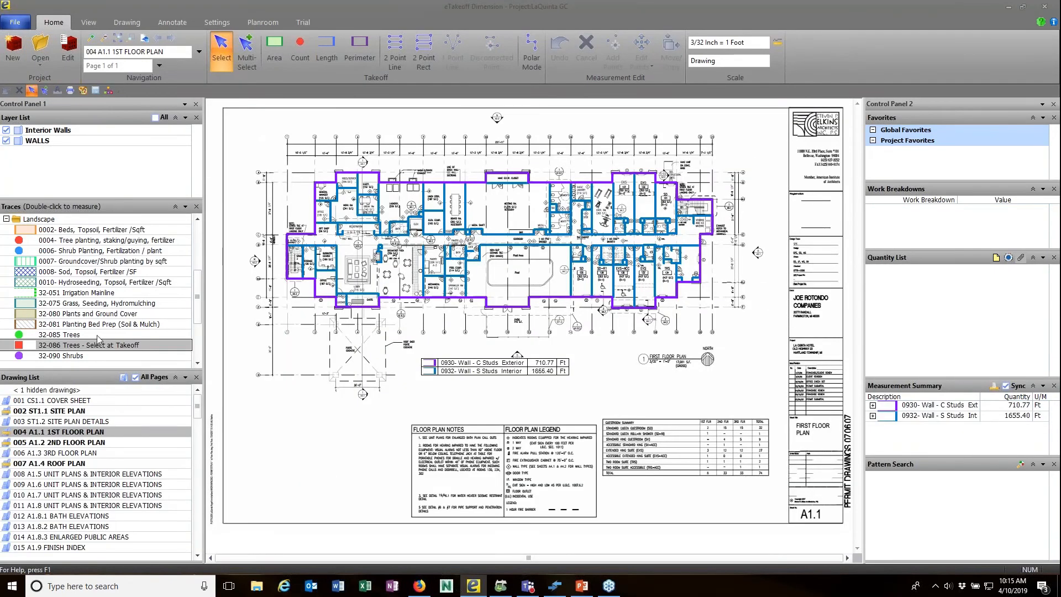
# Show only drawings with takeoff and display 077 M1.1A 1ST FLOOR PLAN HVAC.
pyautogui.click(197, 404)
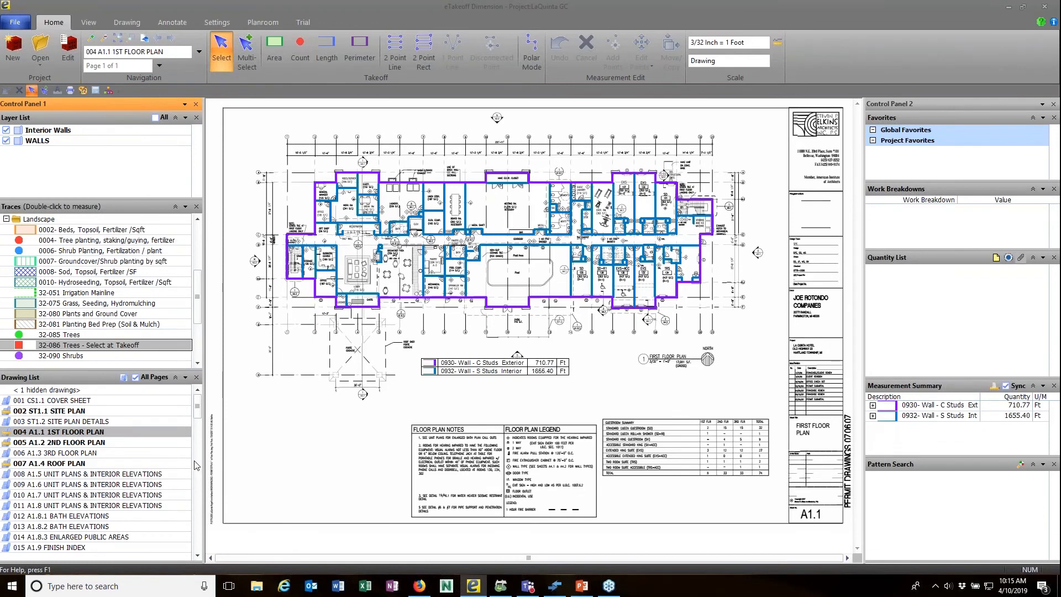
pyautogui.scroll(-5, 194, 466)
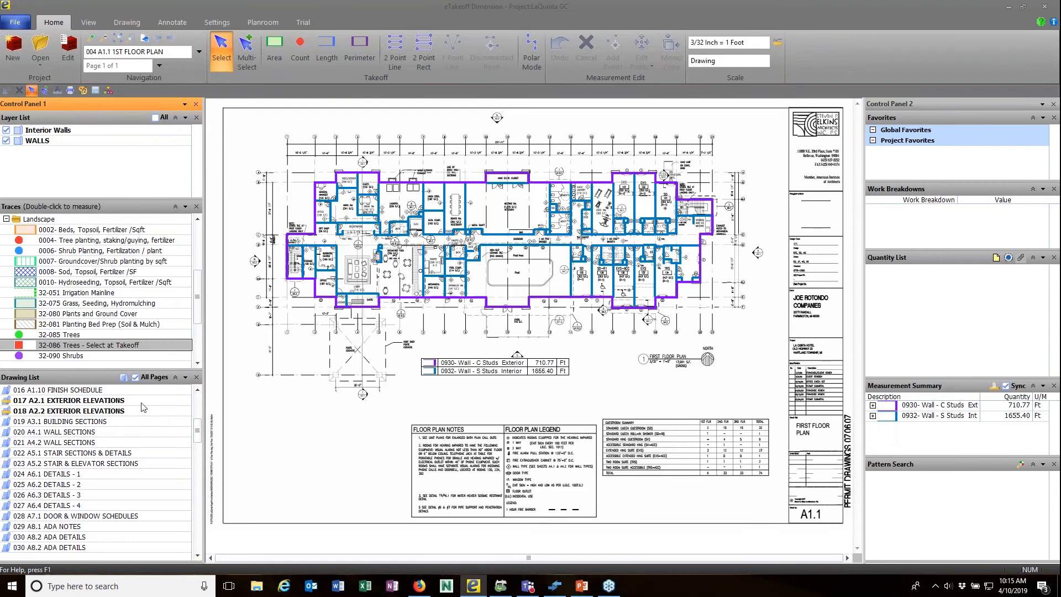
pyautogui.click(123, 378)
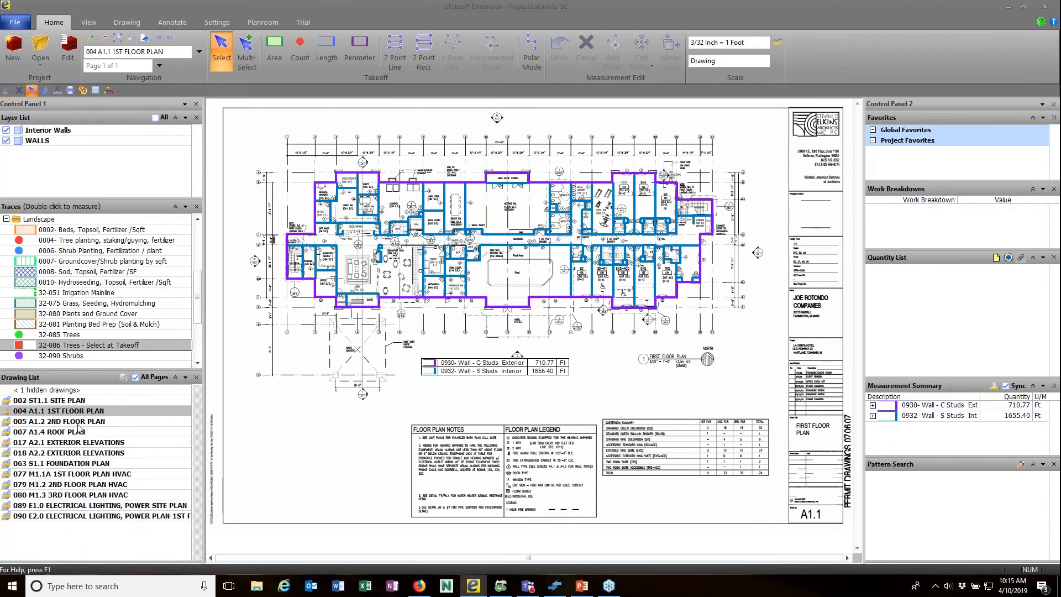
pyautogui.click(101, 474)
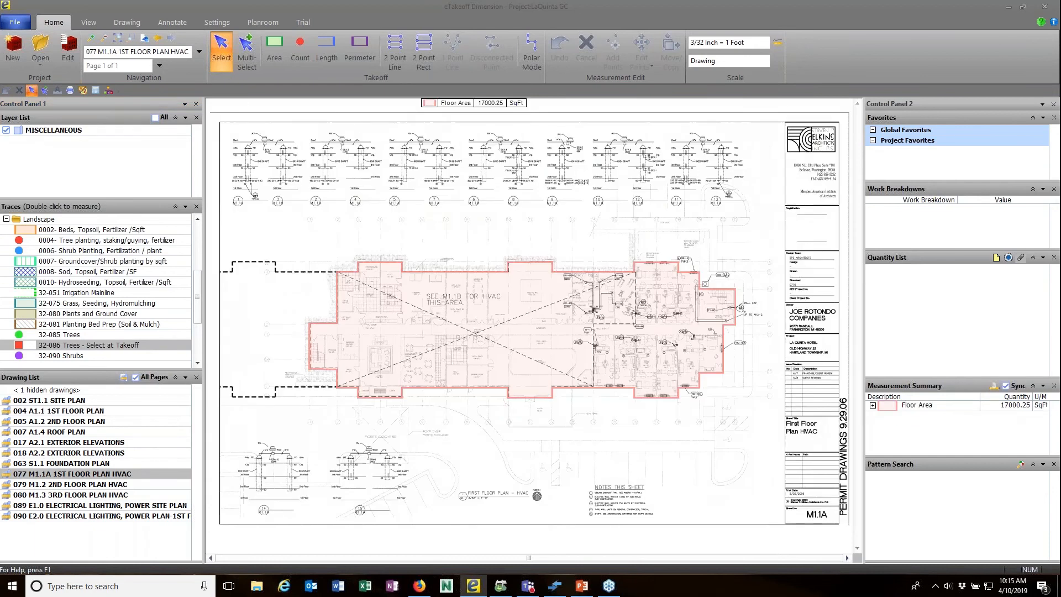
# Collapse the Landscape traces and view HVAC sheets 079 M1.2 and 080 M1.3 (17045.69 SqFt).
pyautogui.click(5, 218)
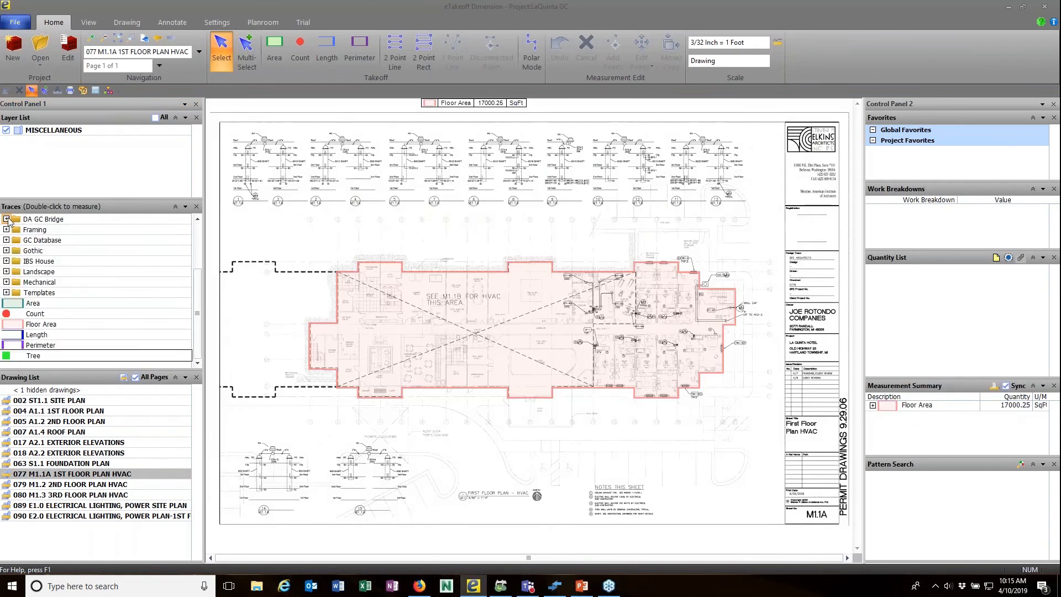
pyautogui.moveTo(421, 351)
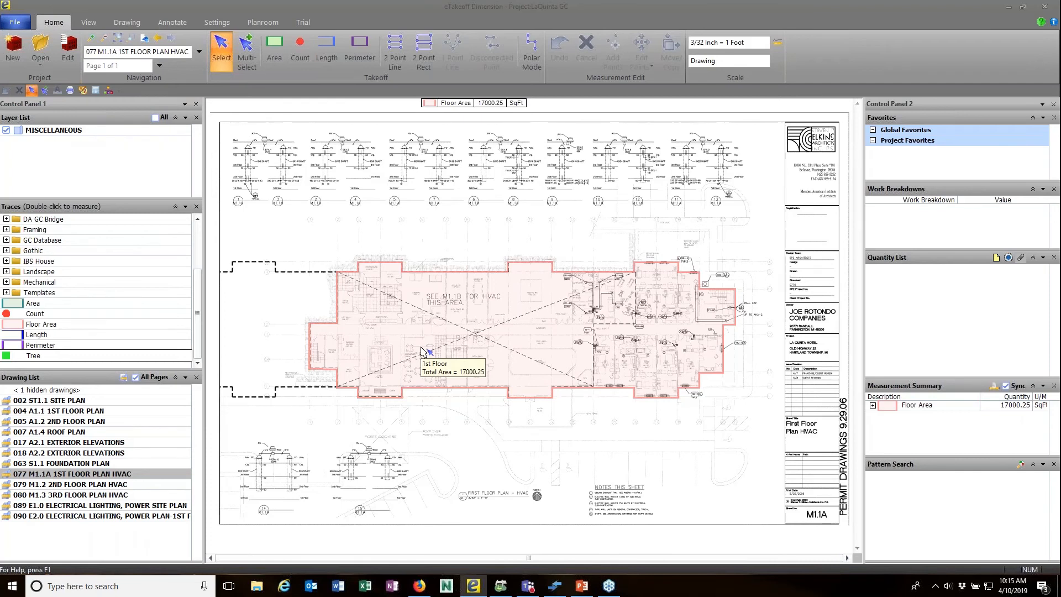
pyautogui.click(112, 486)
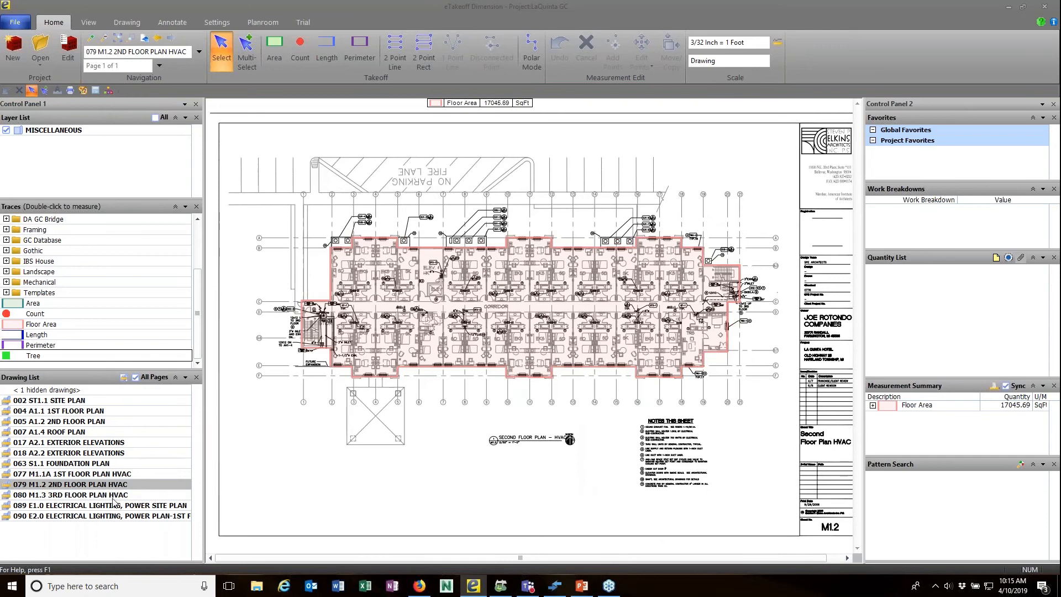
pyautogui.click(123, 495)
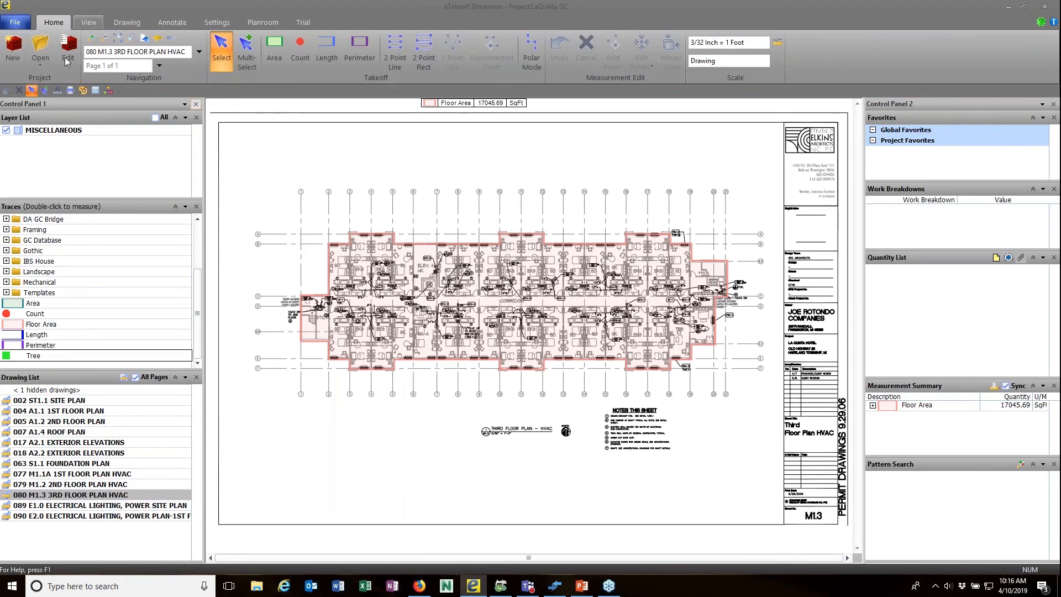
# Start eTakeoff Bridge and open the BRDemo (ExtGC) bridge.
pyautogui.click(89, 22)
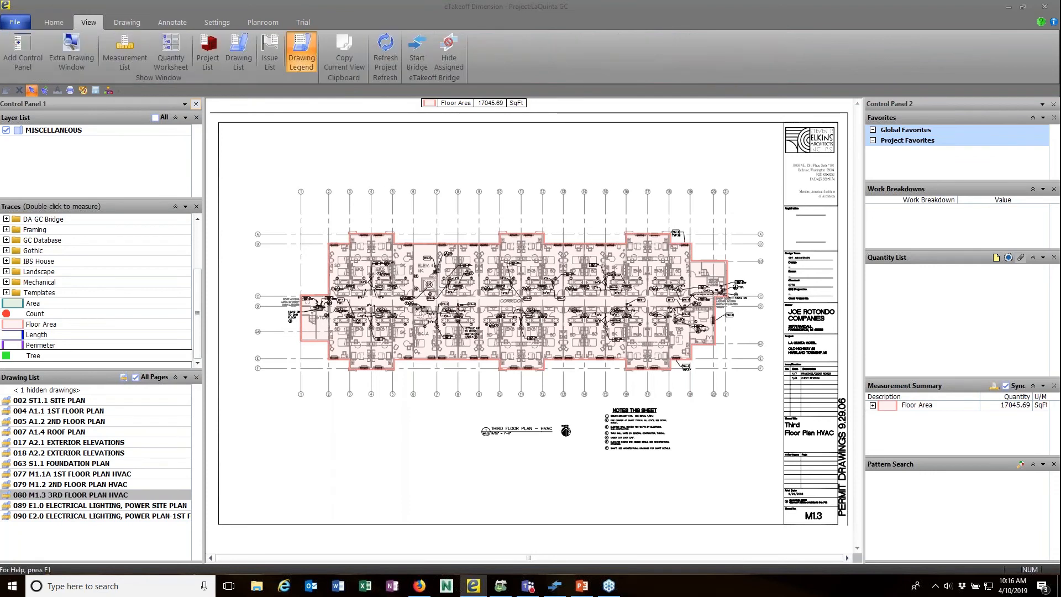
pyautogui.click(417, 55)
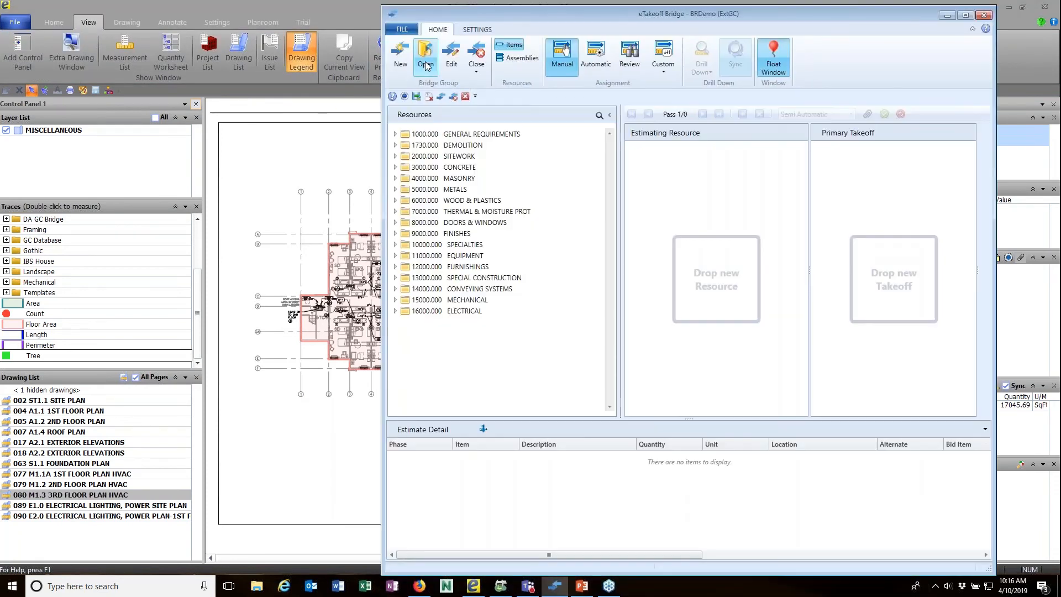
pyautogui.click(425, 63)
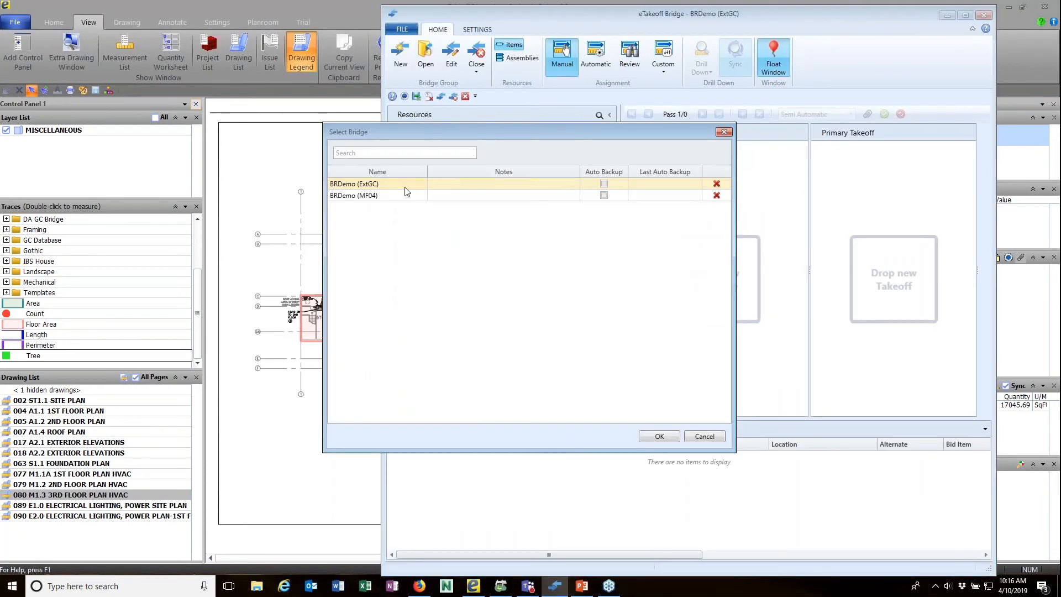
pyautogui.click(387, 189)
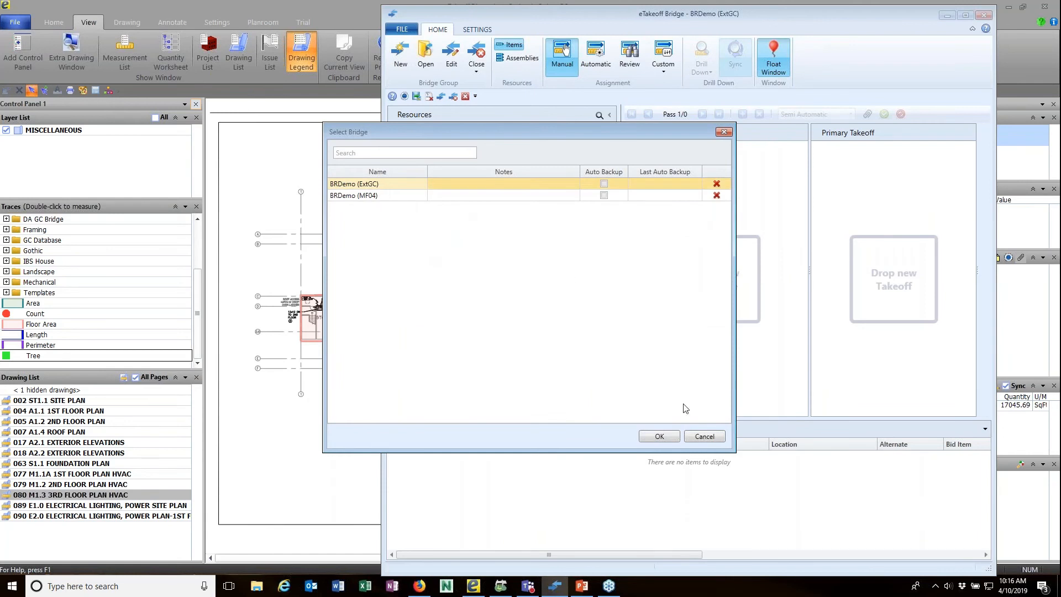
pyautogui.click(660, 437)
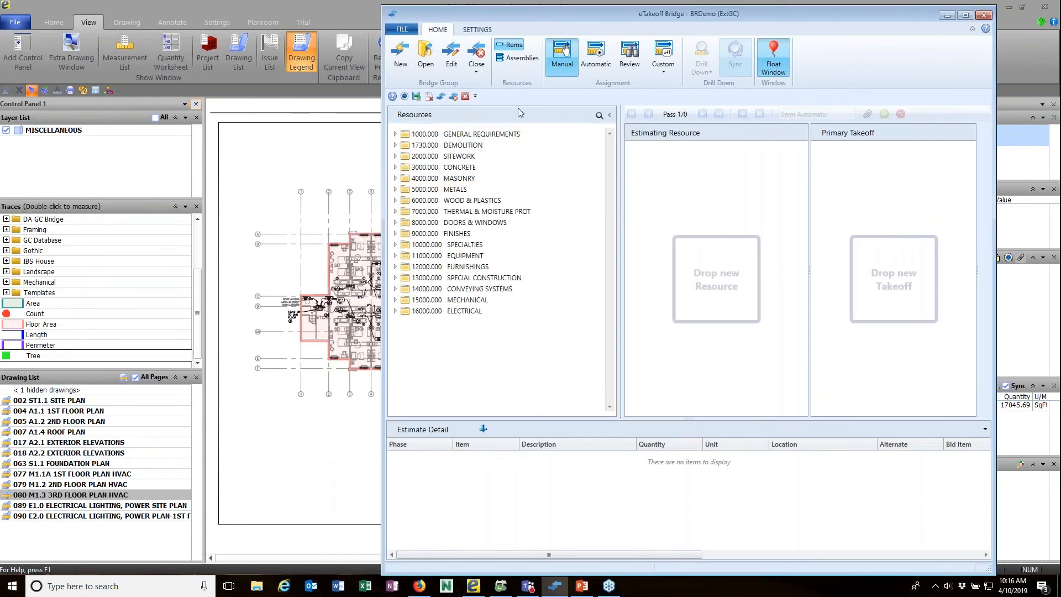
# List assemblies, open plan M1.1A, and expand 1500- Mechanical Electrical & Plumbing and 16- ELECTRICAL.
pyautogui.click(519, 60)
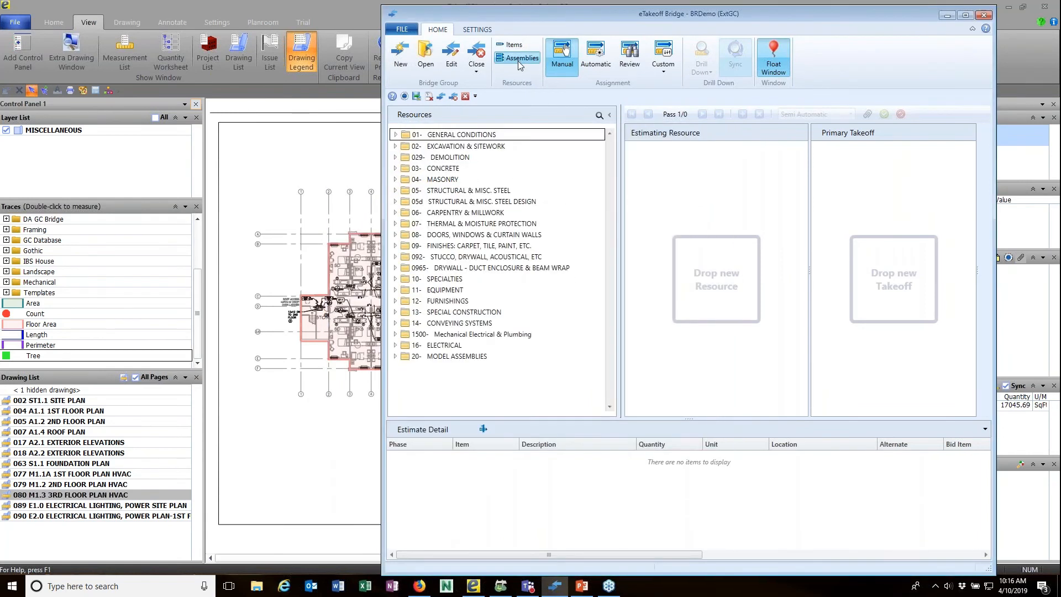
pyautogui.click(395, 168)
pyautogui.scroll(-3, 451, 244)
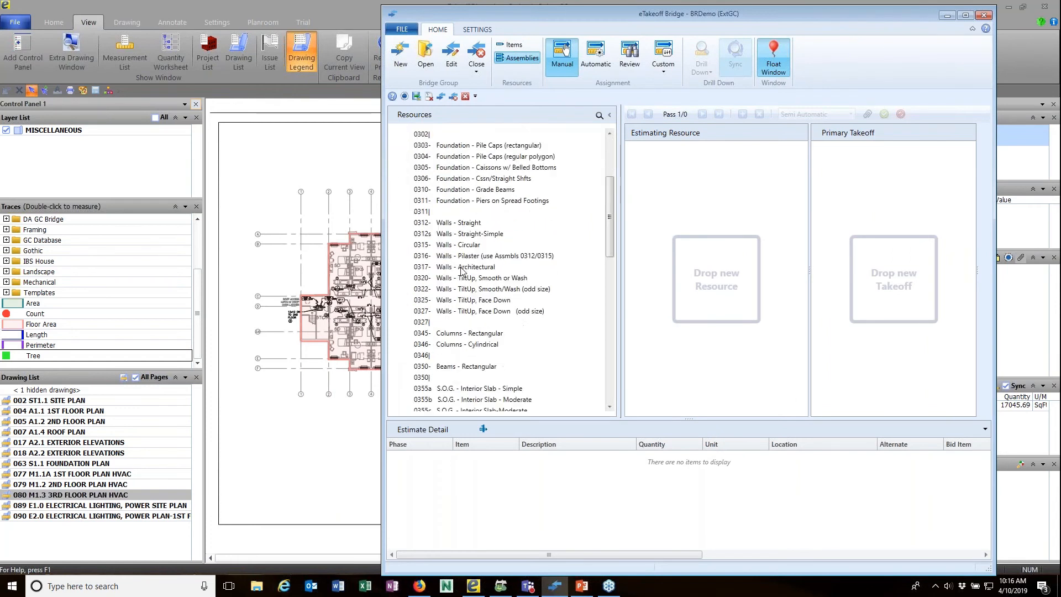
pyautogui.scroll(3, 448, 242)
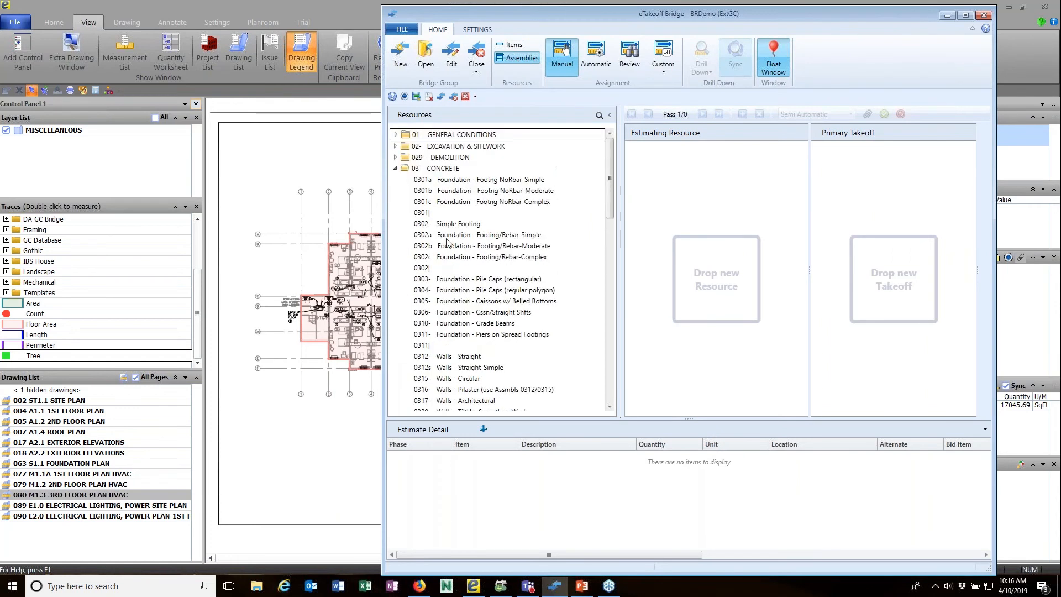
pyautogui.click(395, 169)
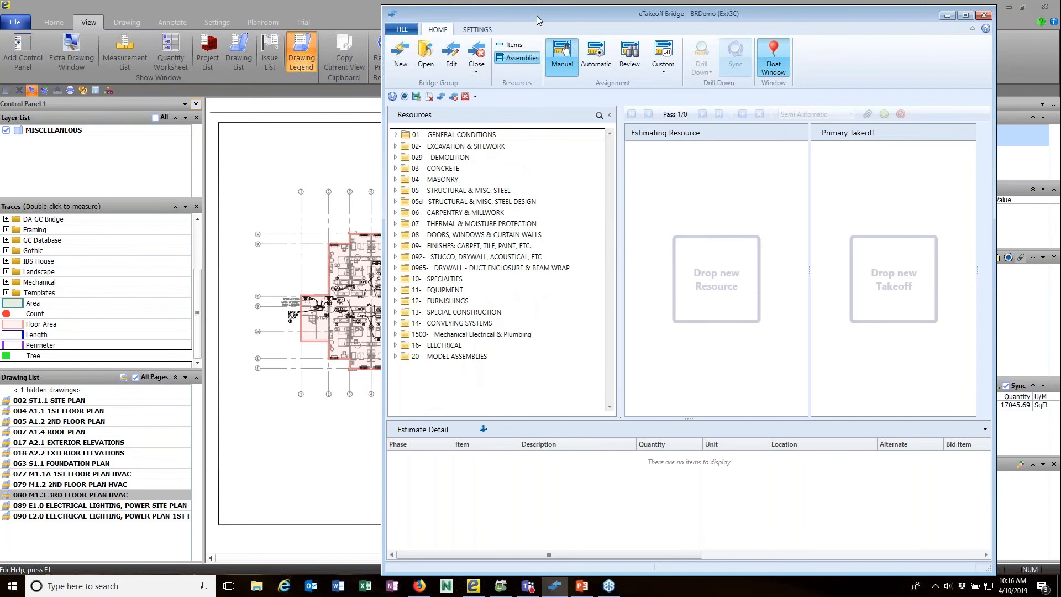
pyautogui.moveTo(538, 19); pyautogui.dragTo(571, 22)
pyautogui.doubleClick(107, 475)
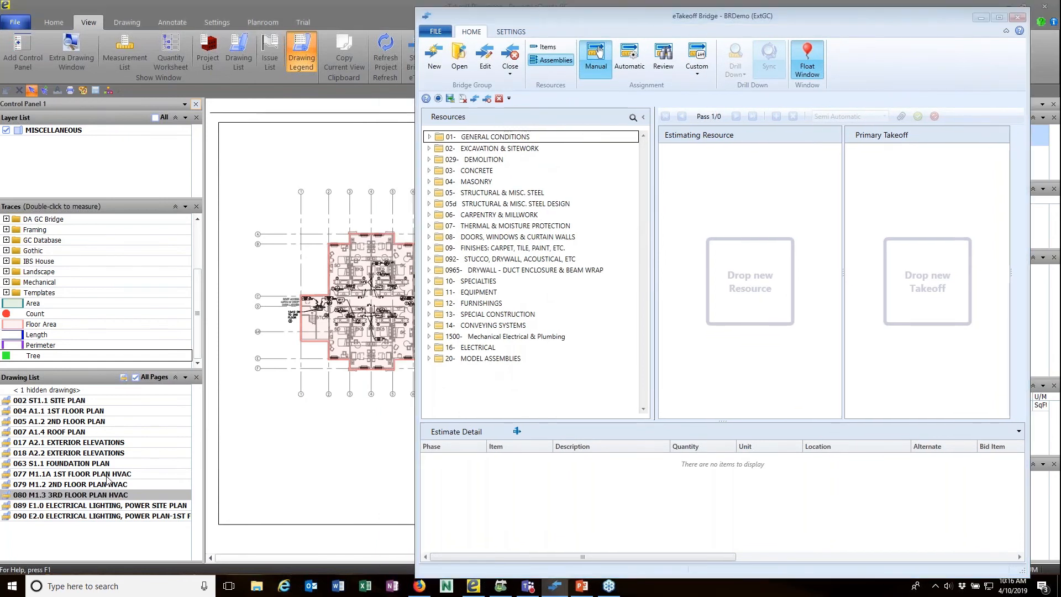
pyautogui.click(430, 336)
pyautogui.click(429, 380)
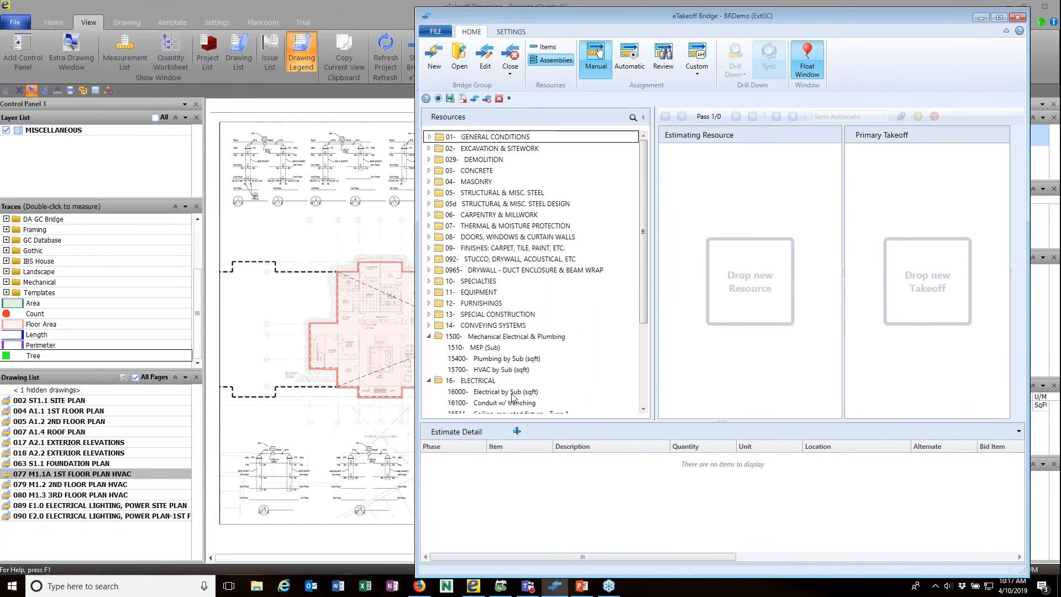
# Link the floor area to Plumbing by Sub with Area quantity, Base Bid, MEP and '1st Floor' appended.
pyautogui.moveTo(341, 309); pyautogui.dragTo(487, 362)
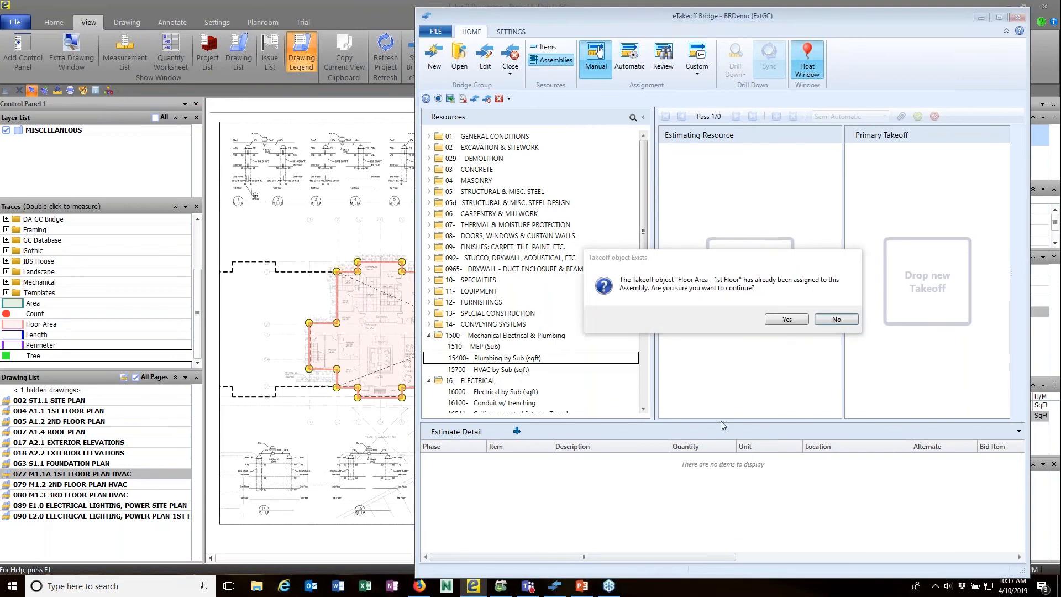
pyautogui.click(792, 320)
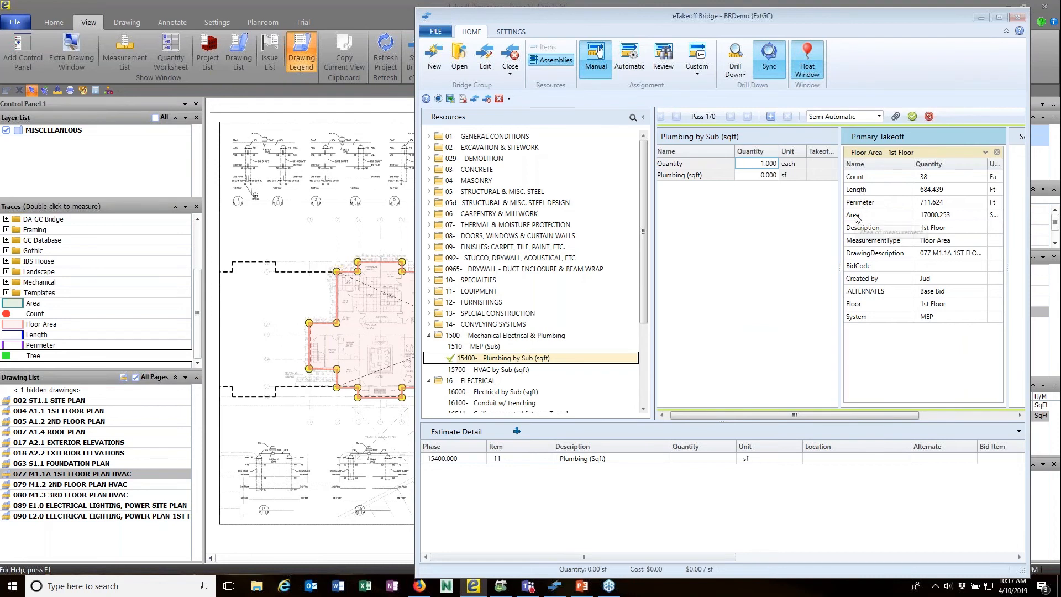
pyautogui.moveTo(818, 207); pyautogui.dragTo(762, 175)
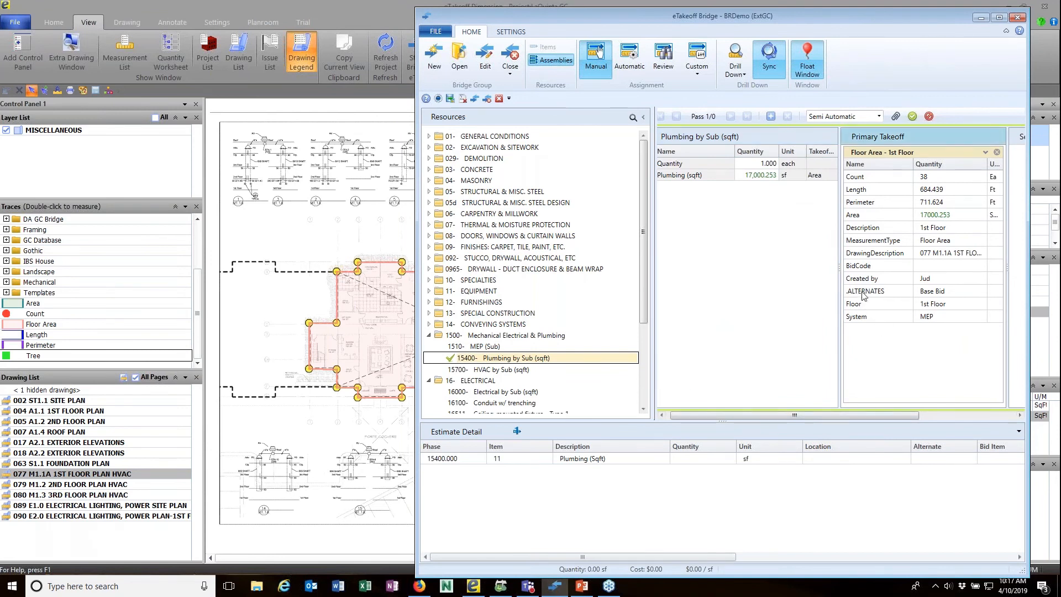
pyautogui.moveTo(861, 291); pyautogui.dragTo(940, 459)
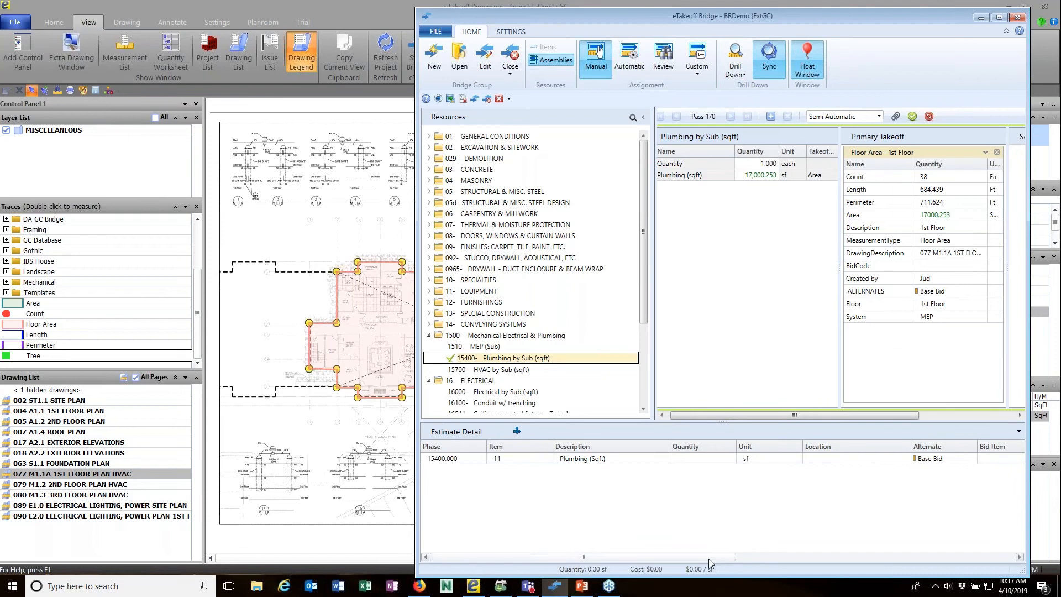
pyautogui.moveTo(709, 557); pyautogui.dragTo(863, 556)
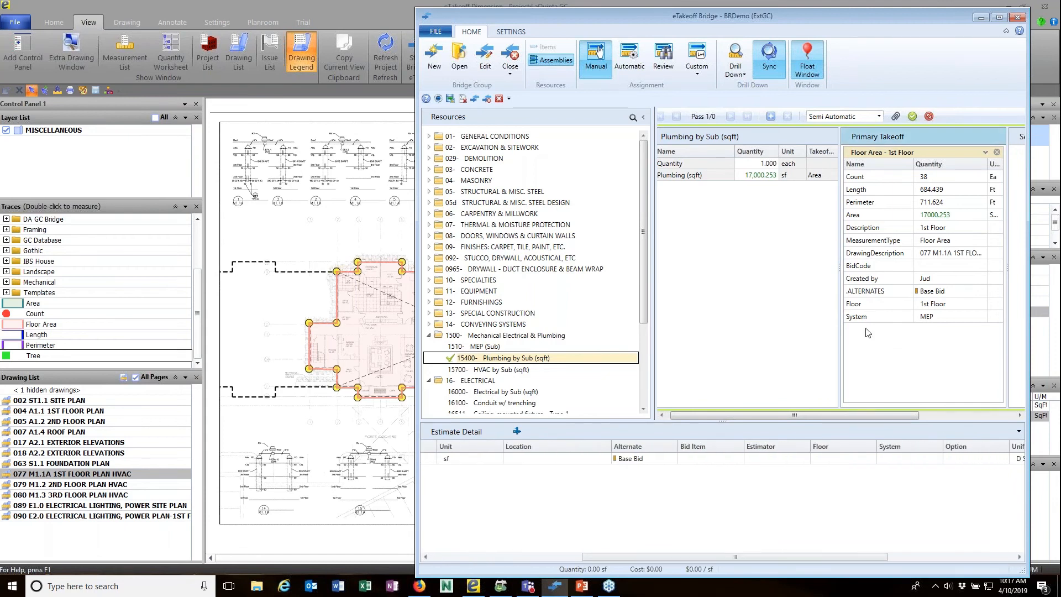
pyautogui.moveTo(865, 323); pyautogui.dragTo(891, 459)
pyautogui.moveTo(857, 231); pyautogui.dragTo(757, 139)
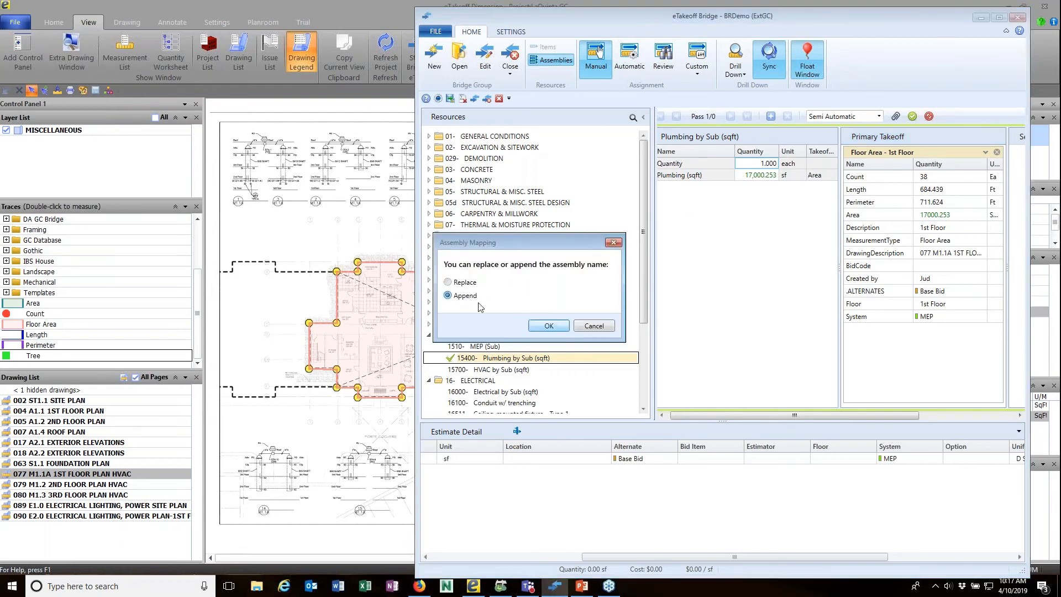
pyautogui.click(548, 325)
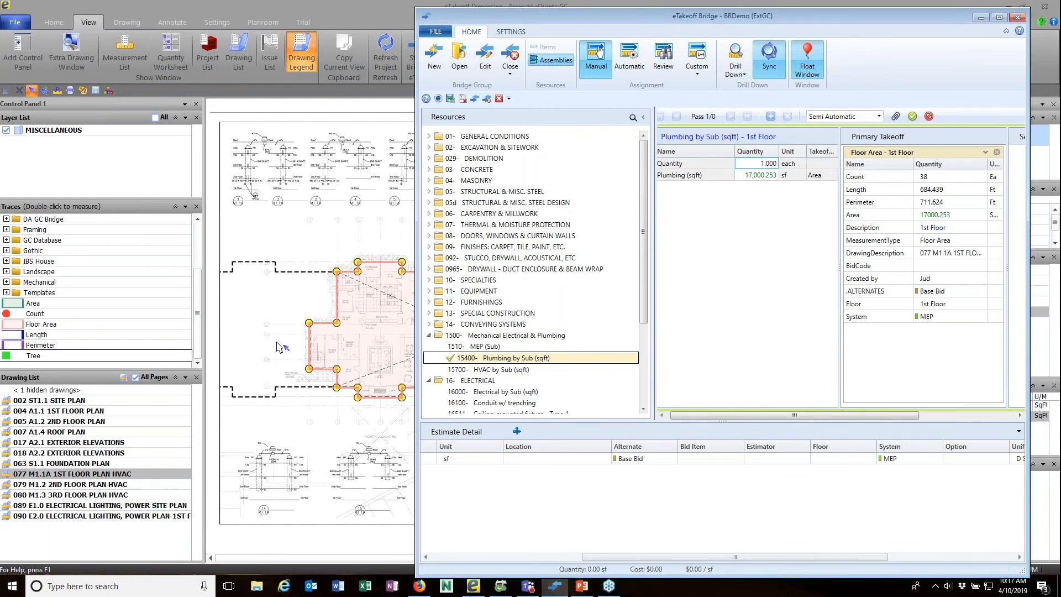
# Dismiss the one-assembly-at-a-time error and commit the 17,000.253 sf Plumbing assignment.
pyautogui.click(343, 338)
pyautogui.click(347, 330)
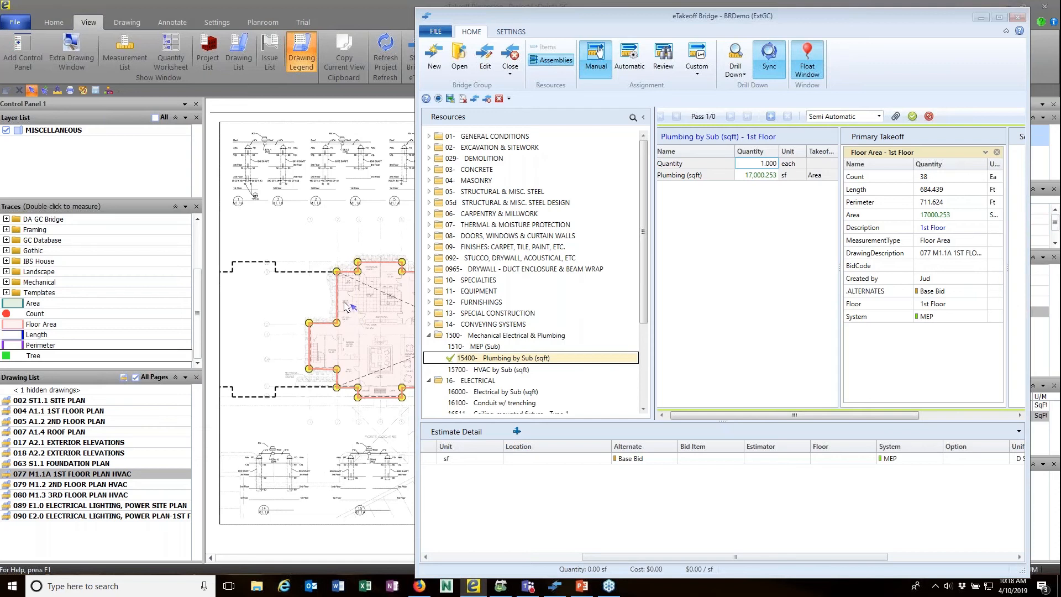
pyautogui.moveTo(347, 307)
pyautogui.mouseDown()
pyautogui.moveTo(443, 362)
pyautogui.moveTo(493, 376)
pyautogui.mouseUp()
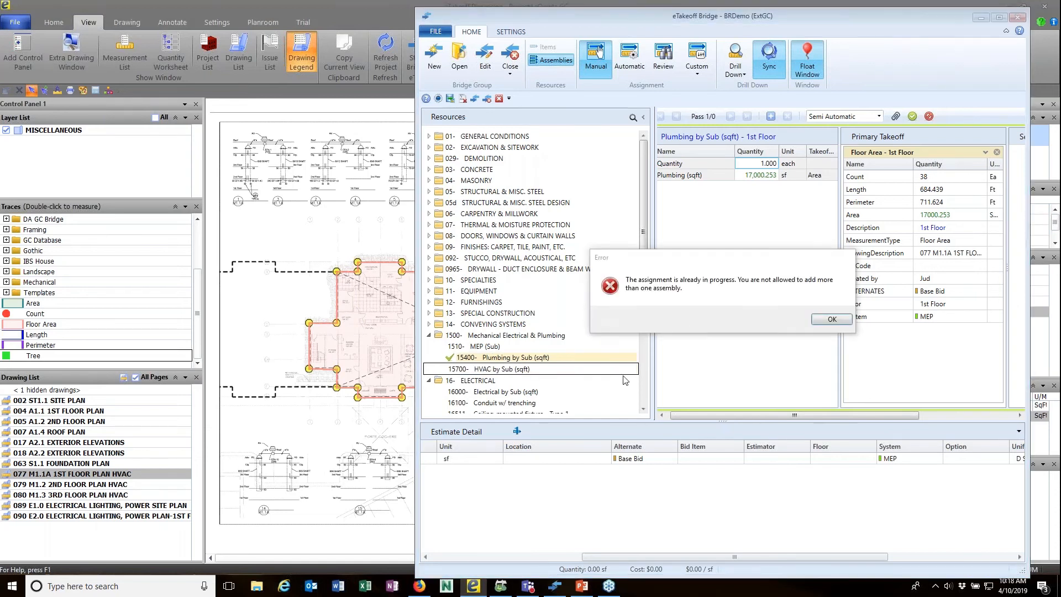
pyautogui.click(831, 320)
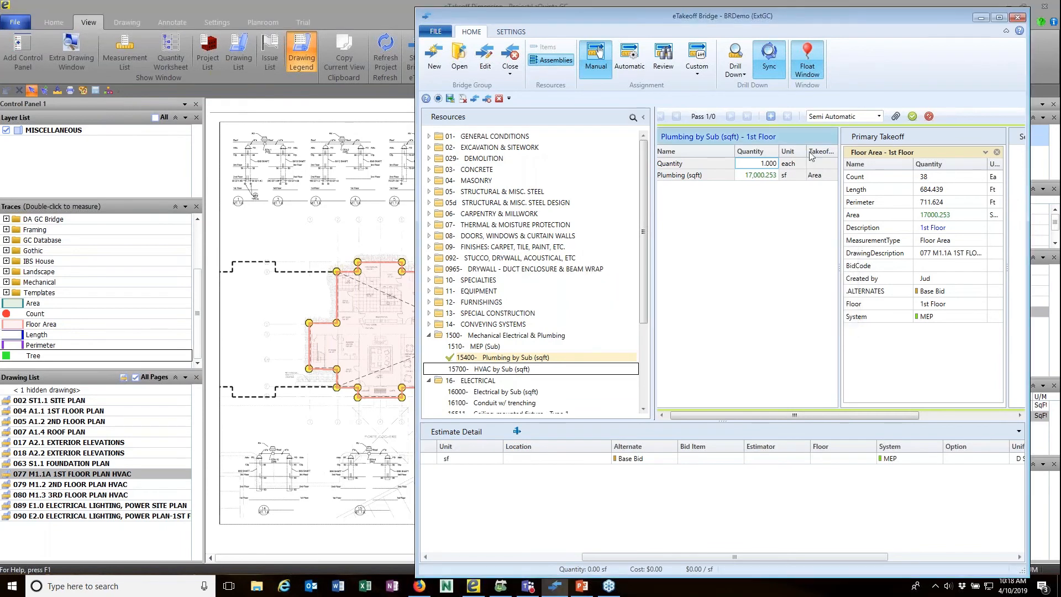
pyautogui.click(770, 116)
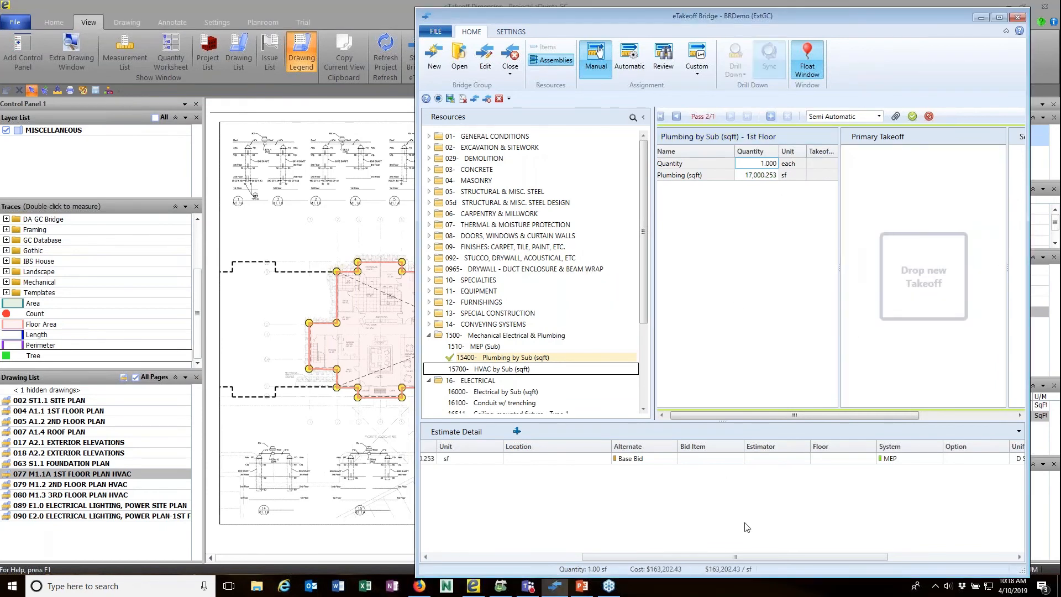
pyautogui.click(468, 559)
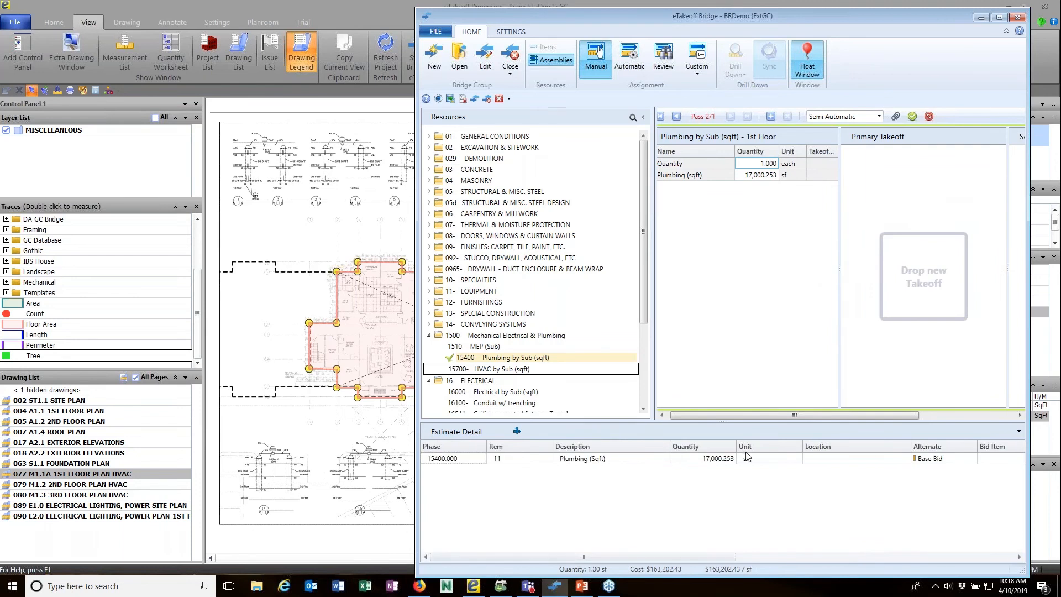
pyautogui.click(913, 116)
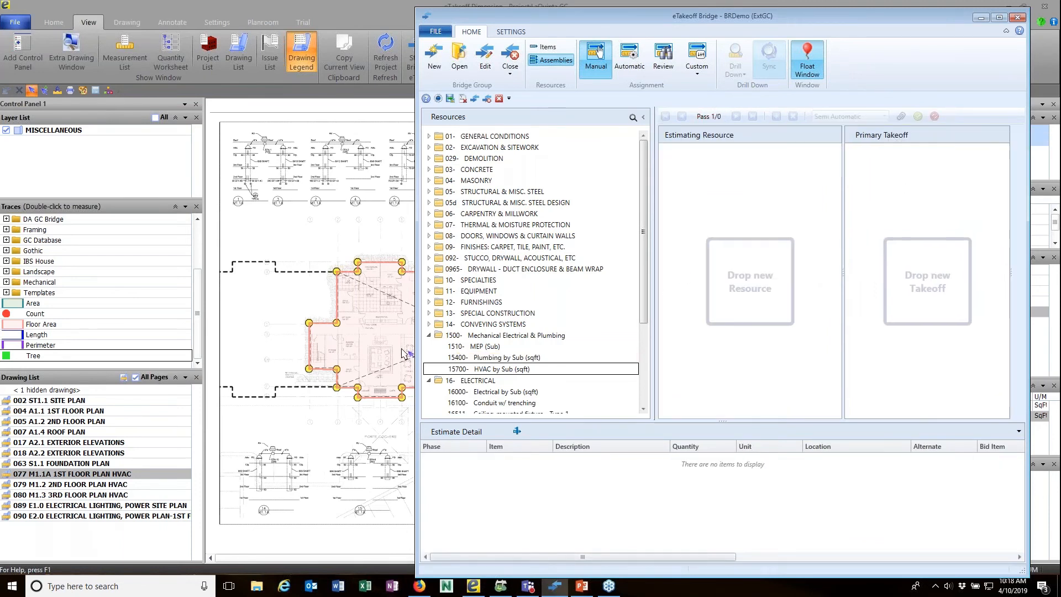
# Add a multiple assignment to HVAC by Sub using Area, Base Bid, 1st Floor and MEP.
pyautogui.moveTo(381, 320); pyautogui.dragTo(478, 373)
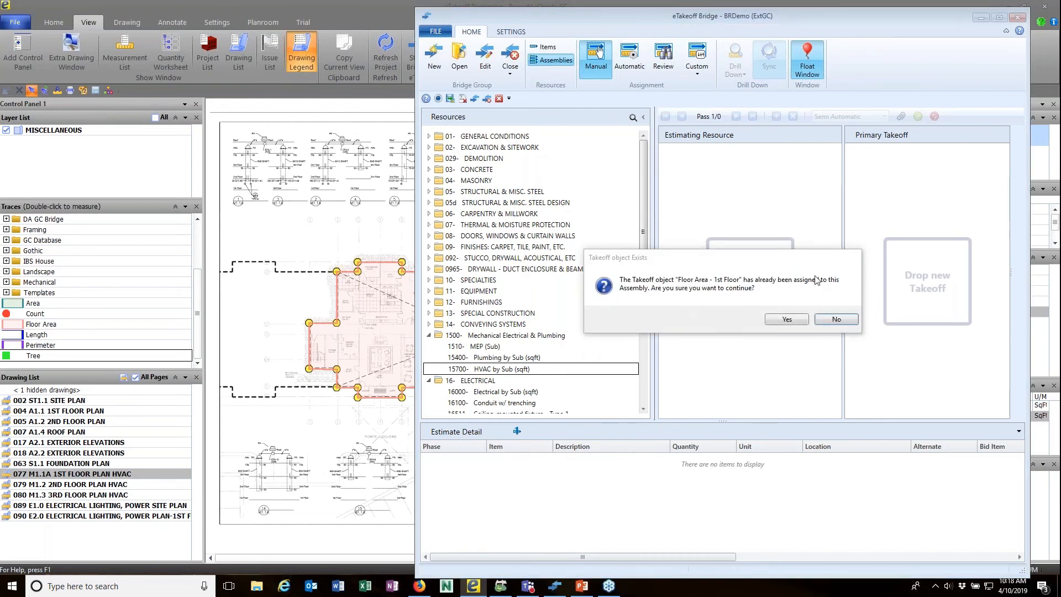
pyautogui.click(787, 320)
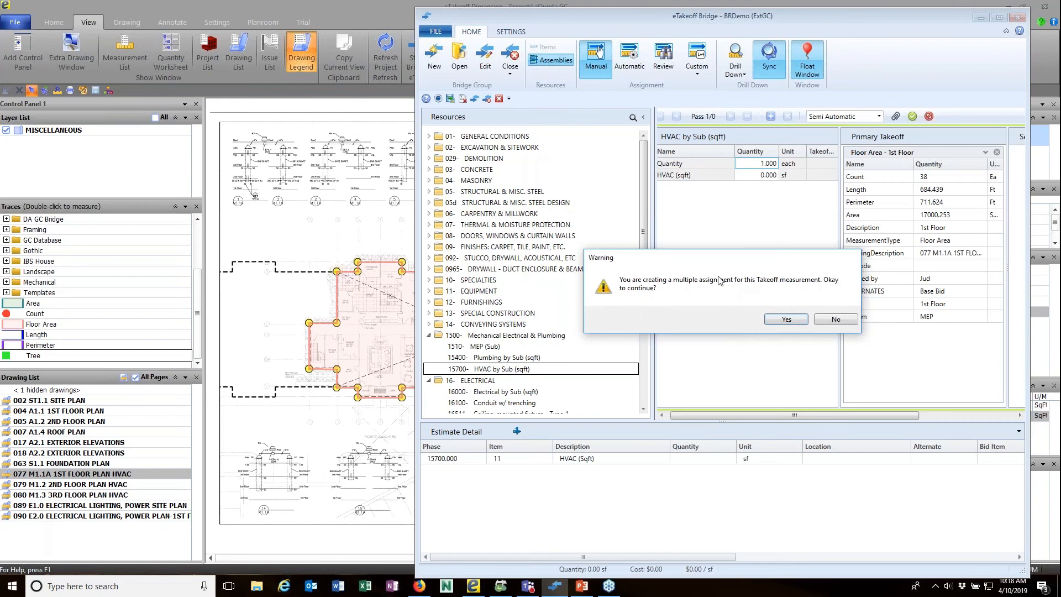
pyautogui.click(787, 320)
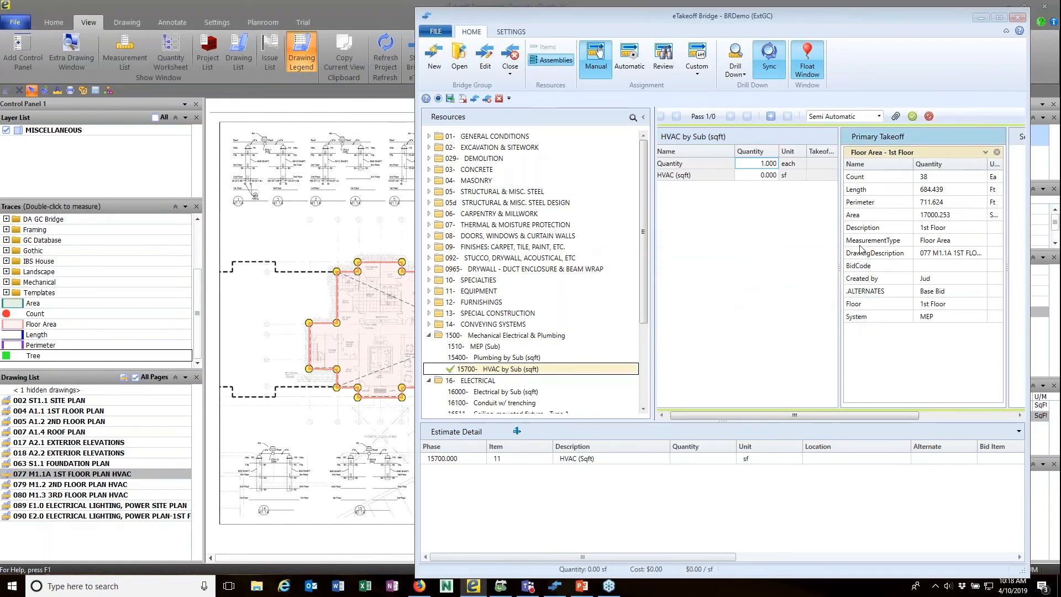
pyautogui.moveTo(849, 218); pyautogui.dragTo(765, 176)
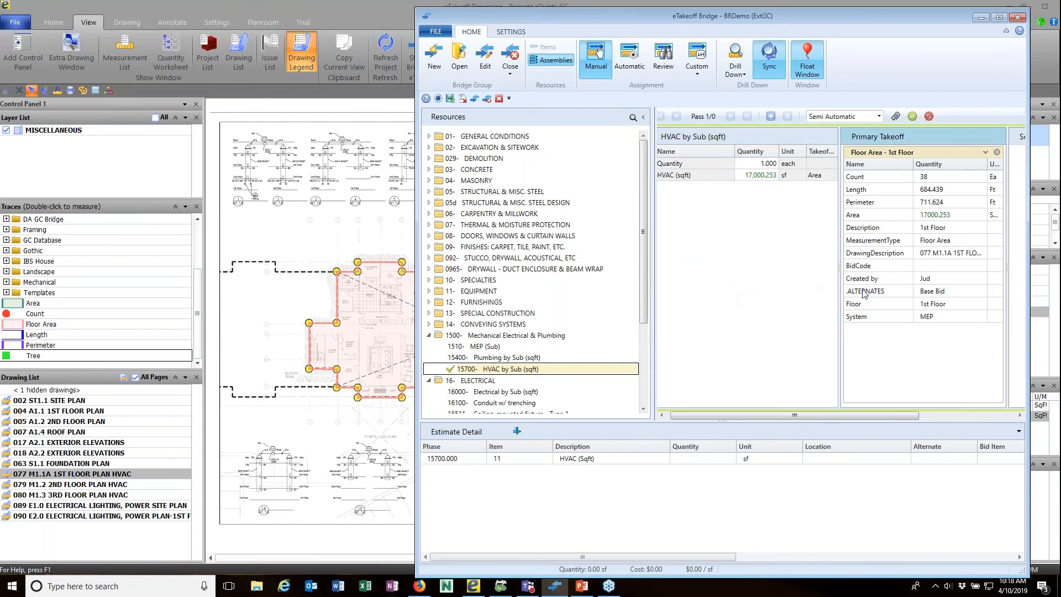
pyautogui.moveTo(875, 326); pyautogui.dragTo(937, 456)
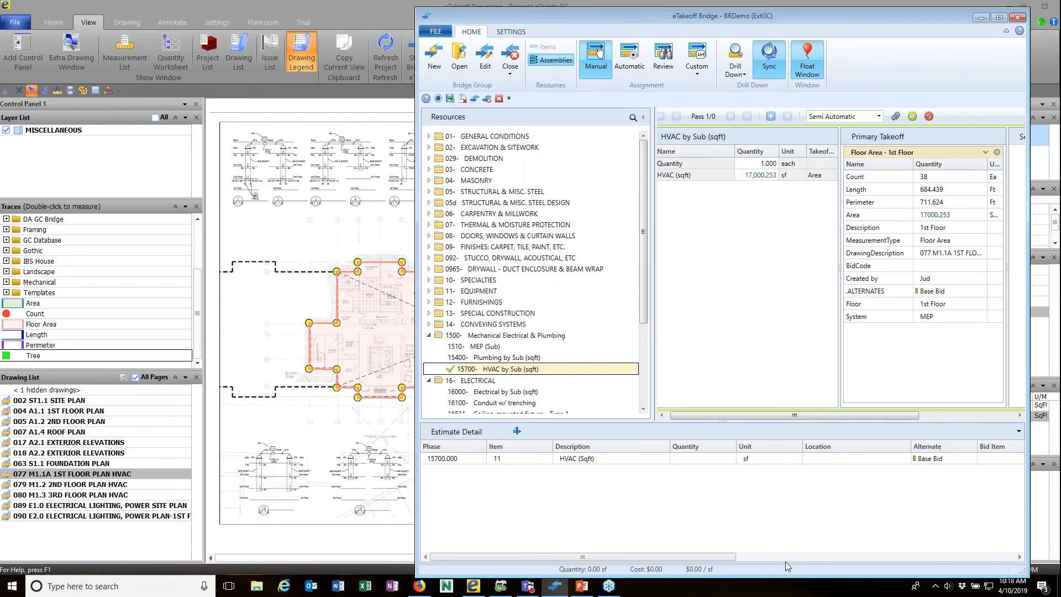
pyautogui.moveTo(699, 558); pyautogui.dragTo(817, 559)
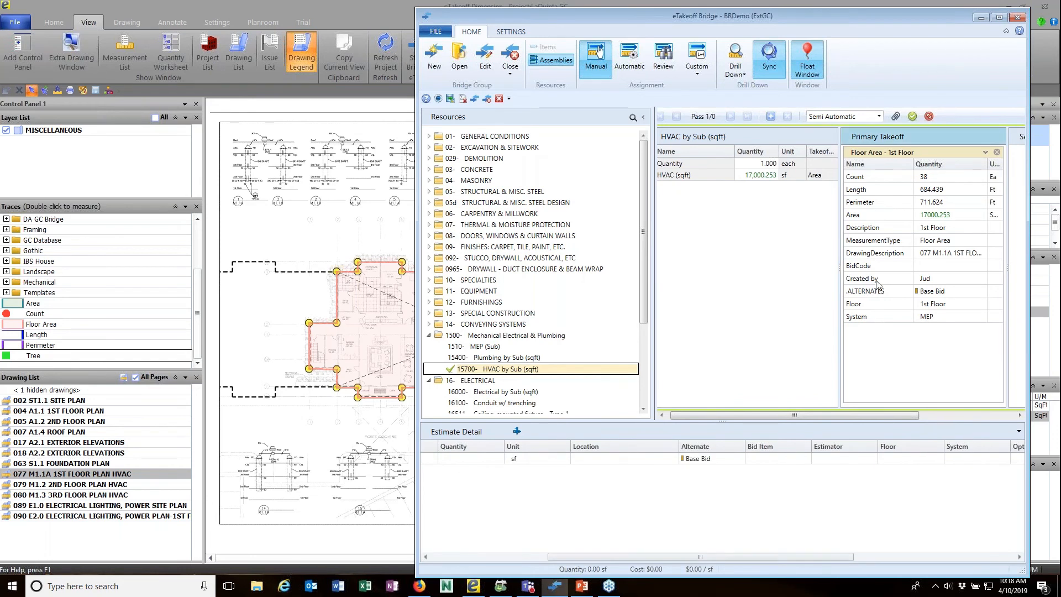
pyautogui.moveTo(854, 309)
pyautogui.mouseDown()
pyautogui.moveTo(879, 379)
pyautogui.moveTo(888, 453)
pyautogui.mouseUp()
pyautogui.moveTo(864, 317); pyautogui.dragTo(960, 450)
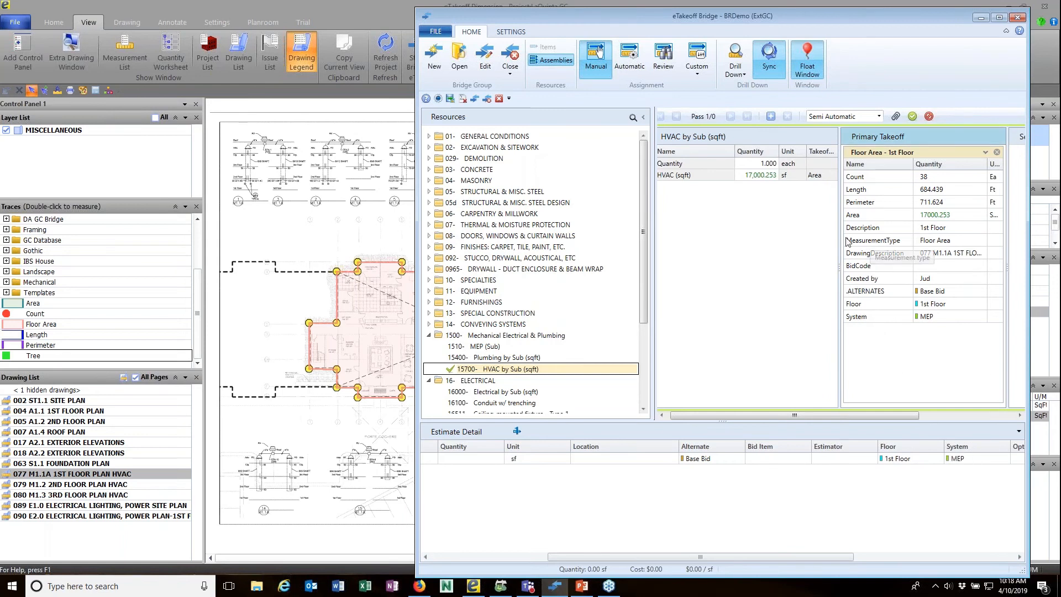
# Append '1st Floor' to the HVAC by Sub name and commit the 17,000.253 sf assignment.
pyautogui.moveTo(860, 232); pyautogui.dragTo(715, 179)
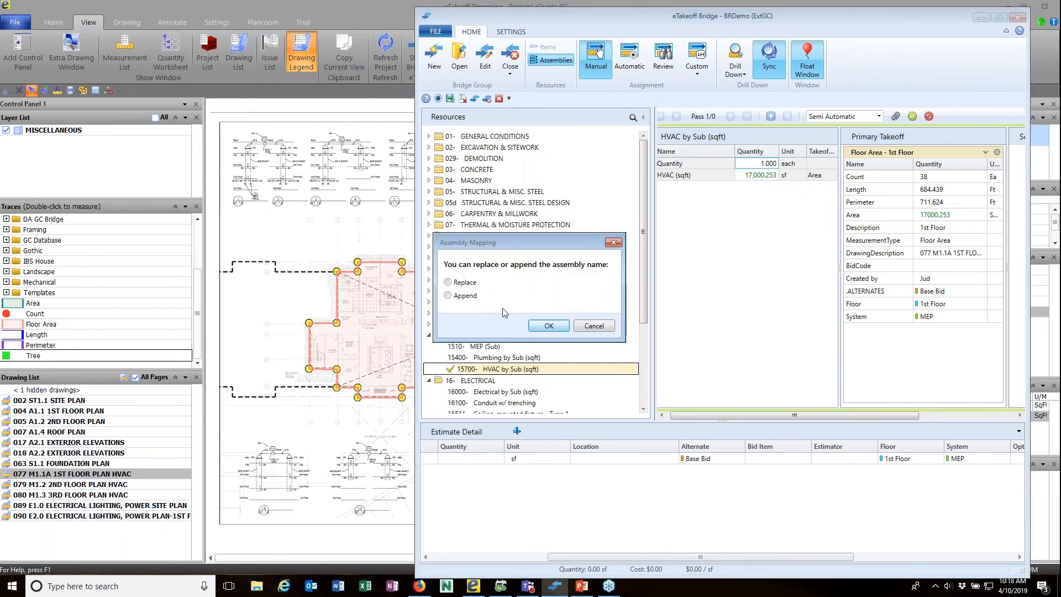
pyautogui.click(465, 296)
pyautogui.click(549, 326)
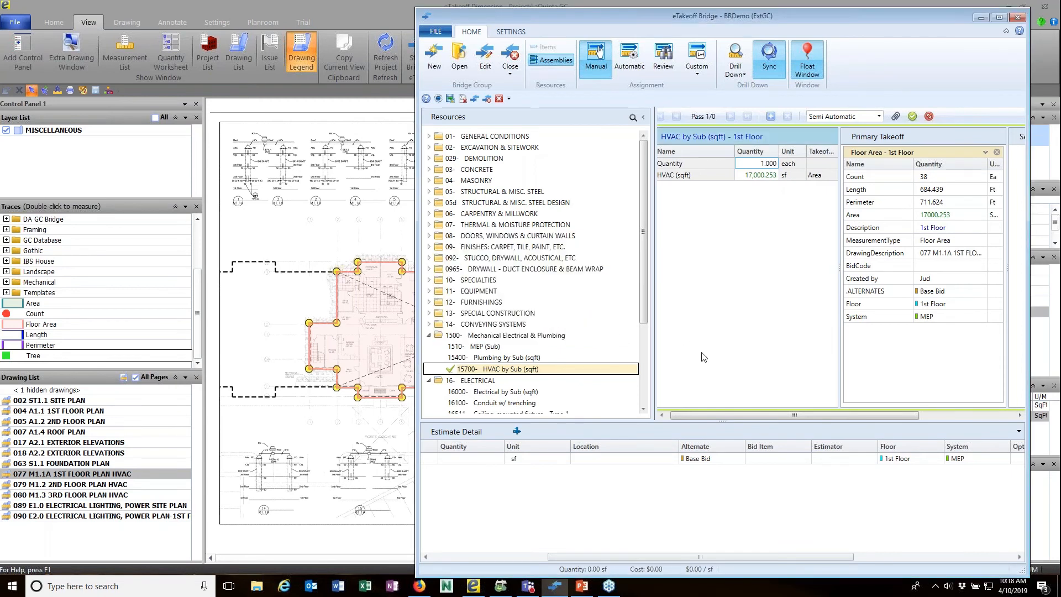
pyautogui.click(771, 116)
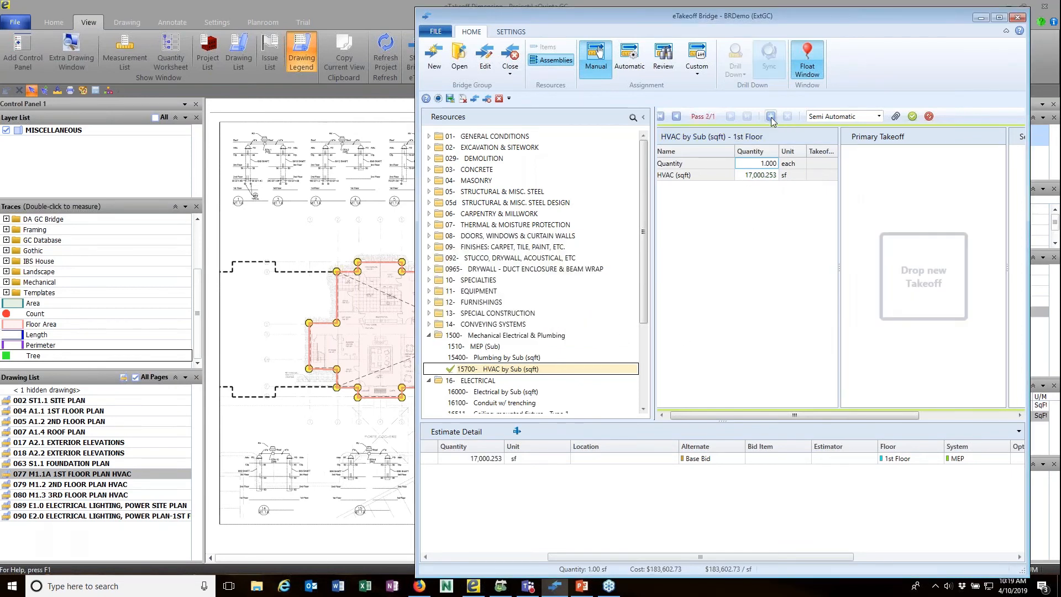
pyautogui.click(913, 116)
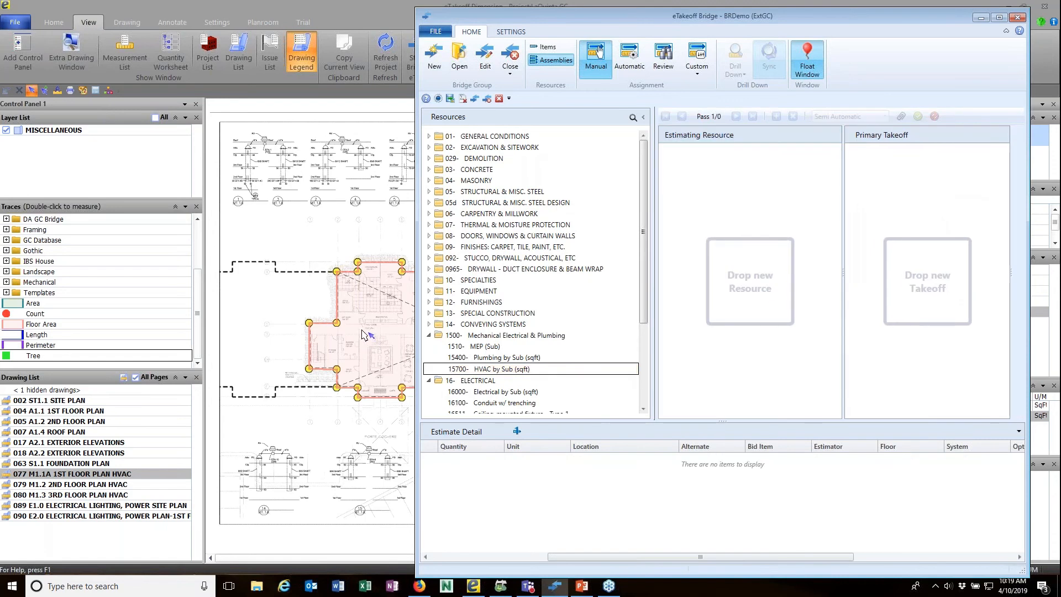
# Add a multiple assignment to Electrical by Sub using Area, MEP, 1st Floor and Base Bid.
pyautogui.moveTo(489, 392); pyautogui.dragTo(691, 302)
pyautogui.click(783, 321)
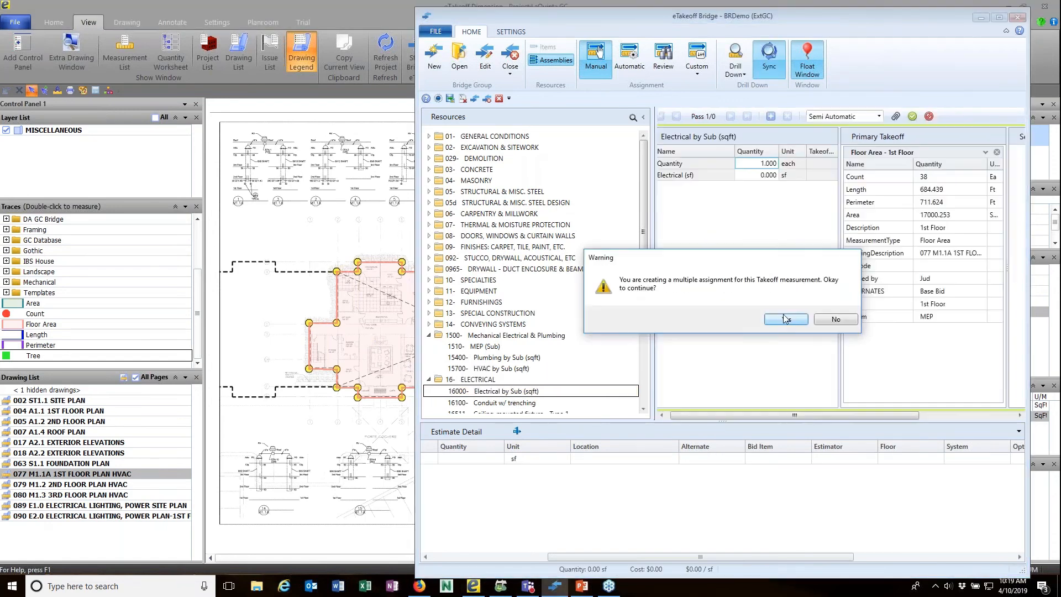
pyautogui.click(784, 321)
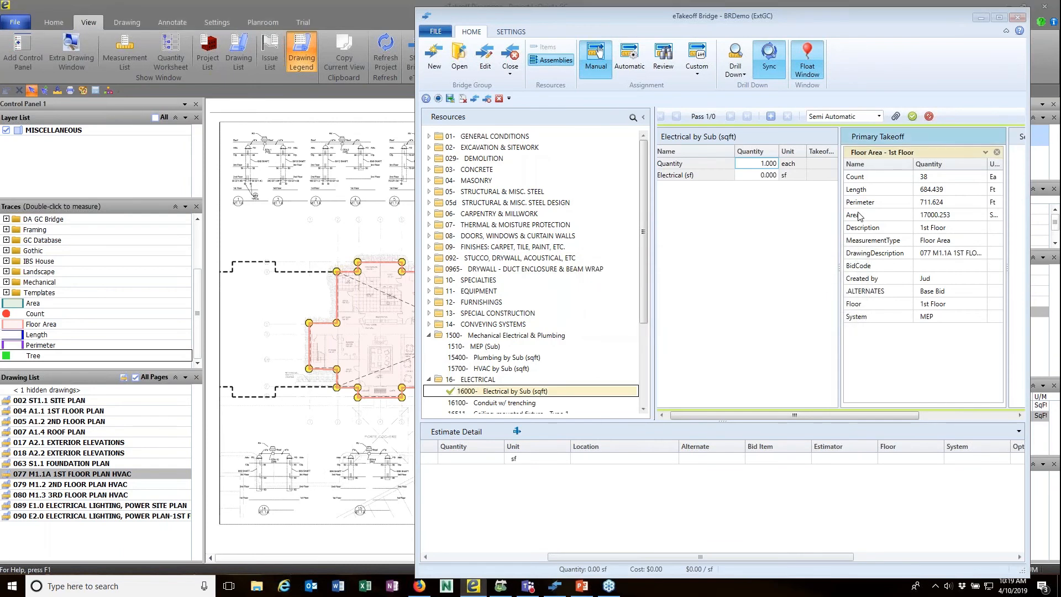
pyautogui.moveTo(861, 216); pyautogui.dragTo(758, 178)
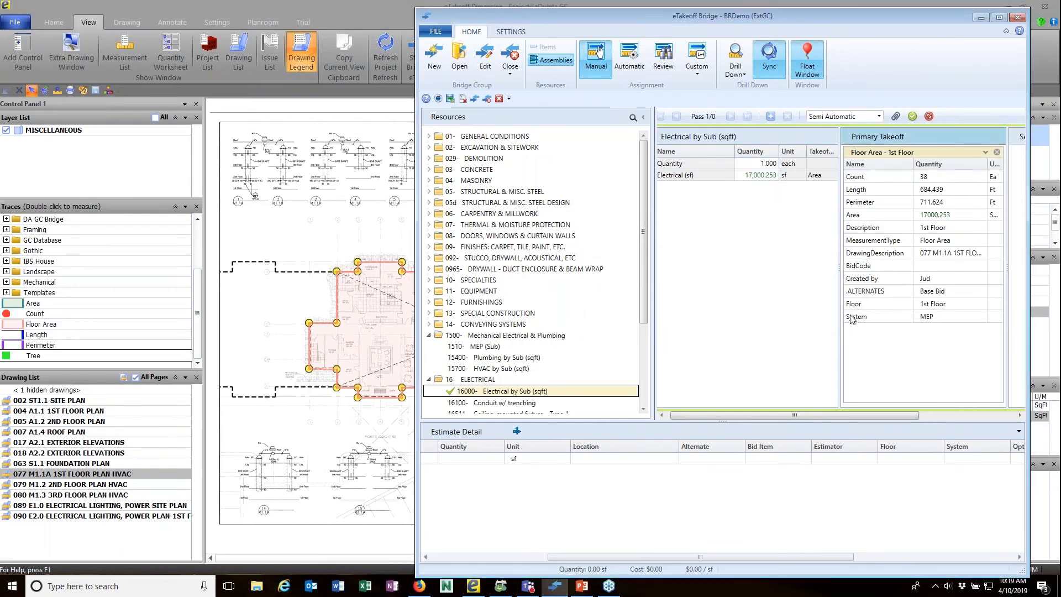
pyautogui.moveTo(934, 415); pyautogui.dragTo(965, 457)
pyautogui.moveTo(856, 309); pyautogui.dragTo(901, 458)
pyautogui.moveTo(814, 386); pyautogui.dragTo(708, 459)
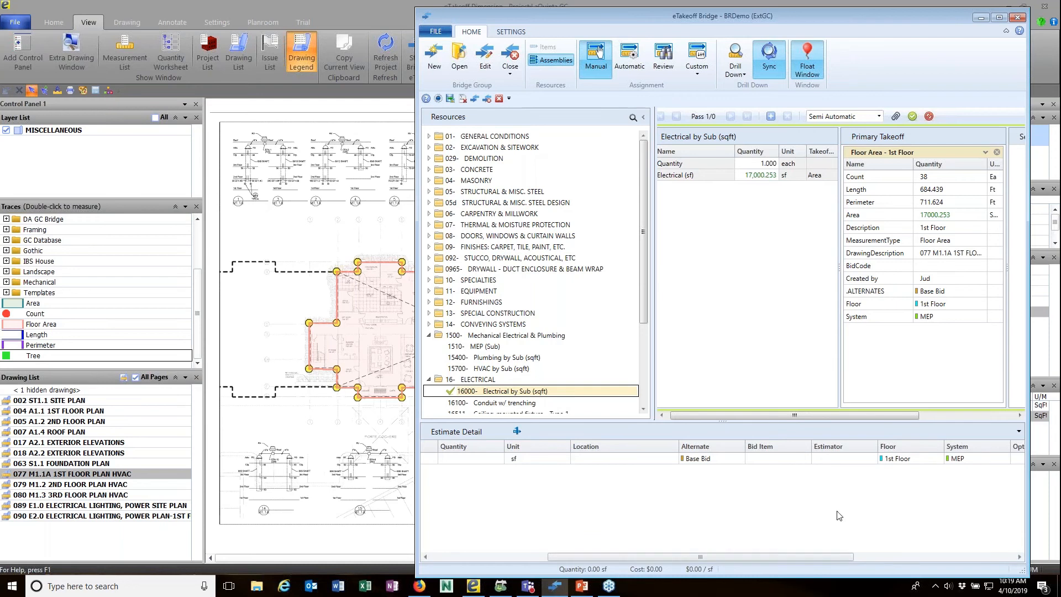
# Fill the estimator from the takeoff creator, append '1st Floor', and commit the Electrical assignment.
pyautogui.moveTo(858, 283); pyautogui.dragTo(837, 449)
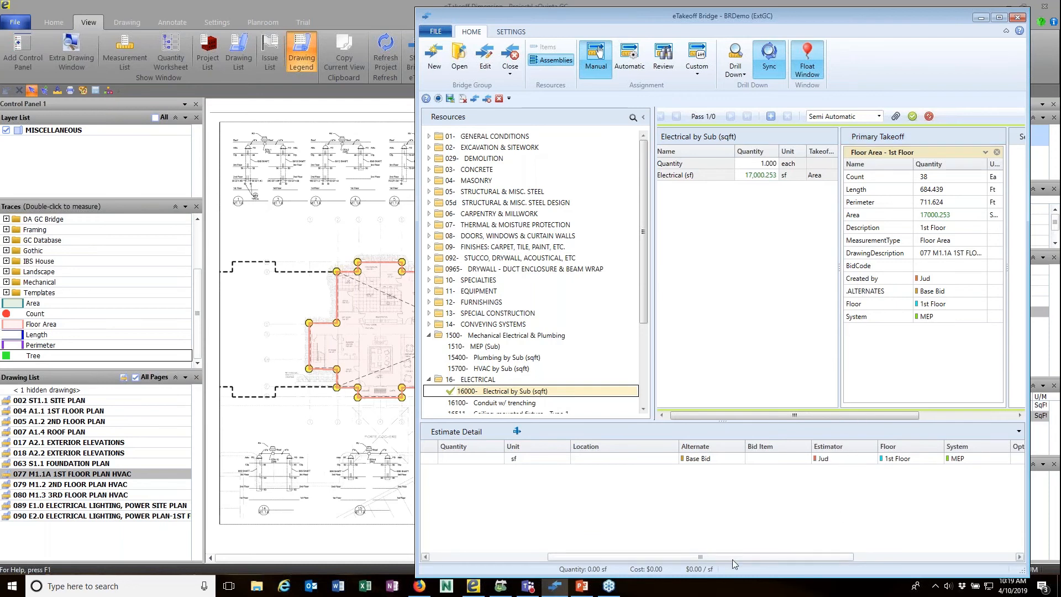
pyautogui.moveTo(732, 560); pyautogui.dragTo(654, 559)
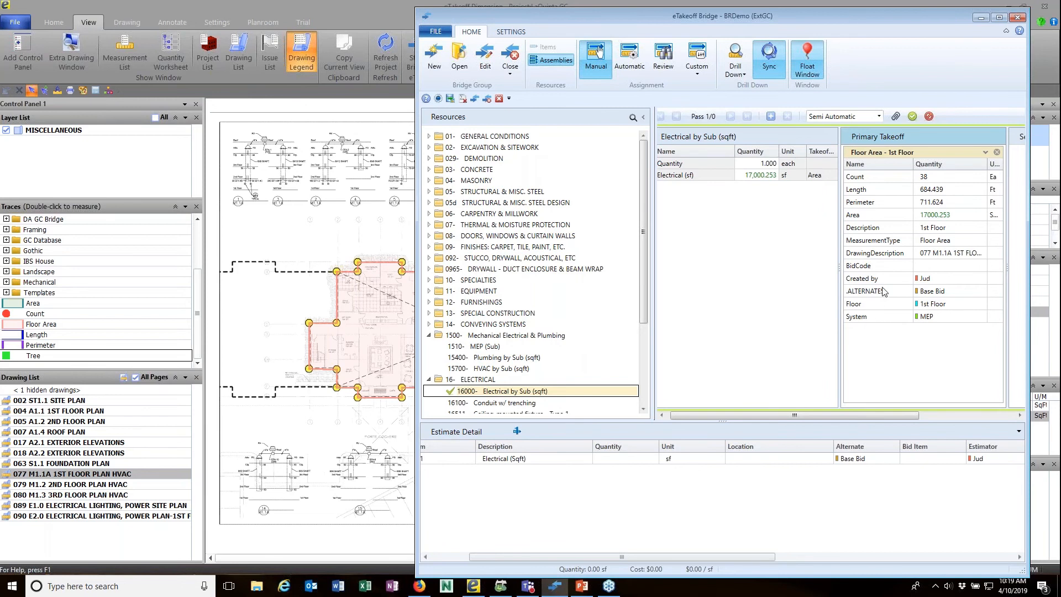
pyautogui.moveTo(860, 229); pyautogui.dragTo(756, 141)
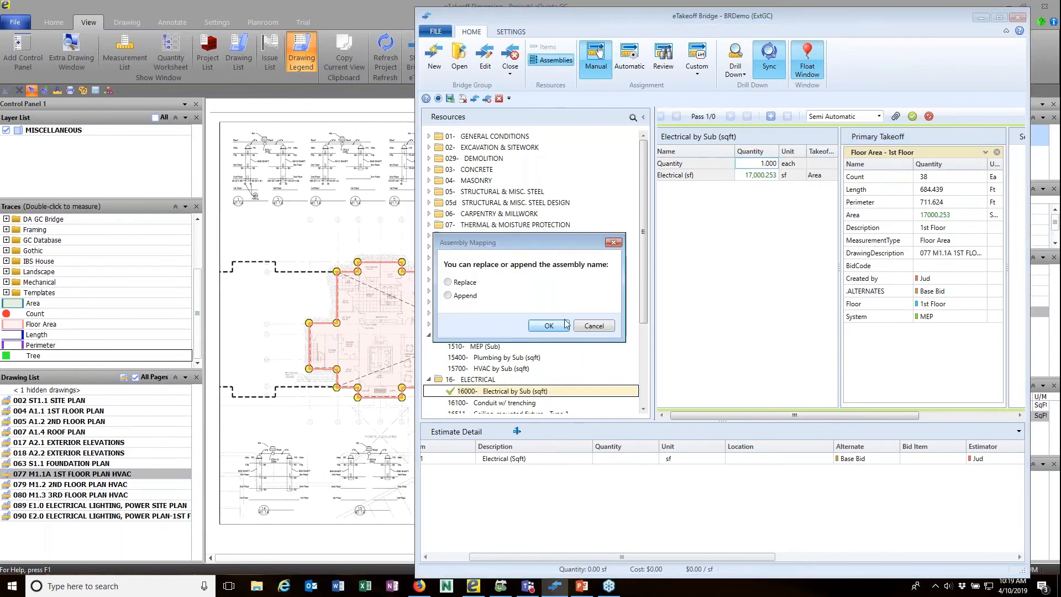
pyautogui.click(549, 326)
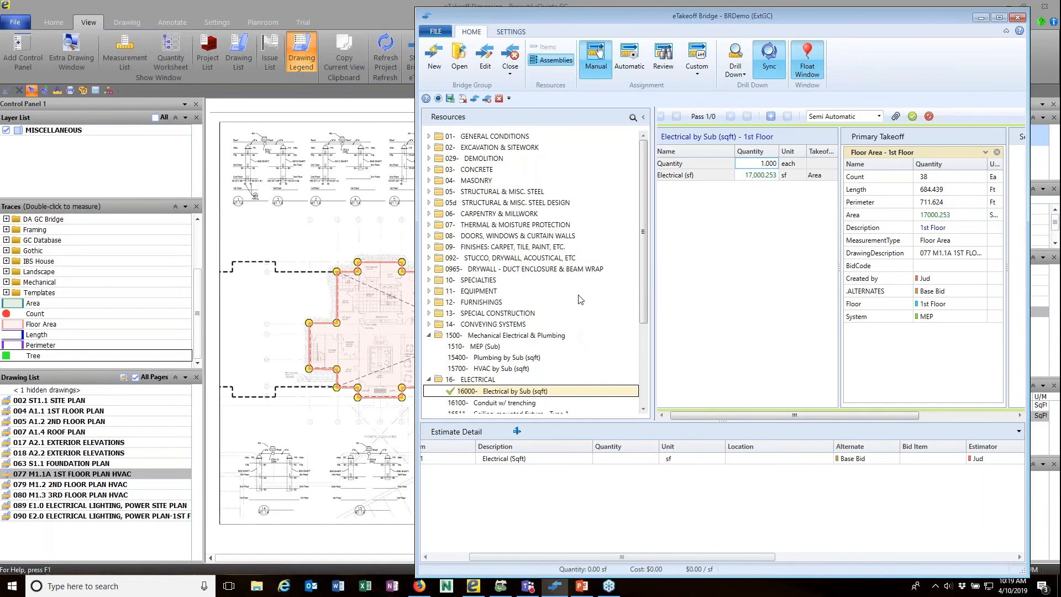
pyautogui.click(771, 117)
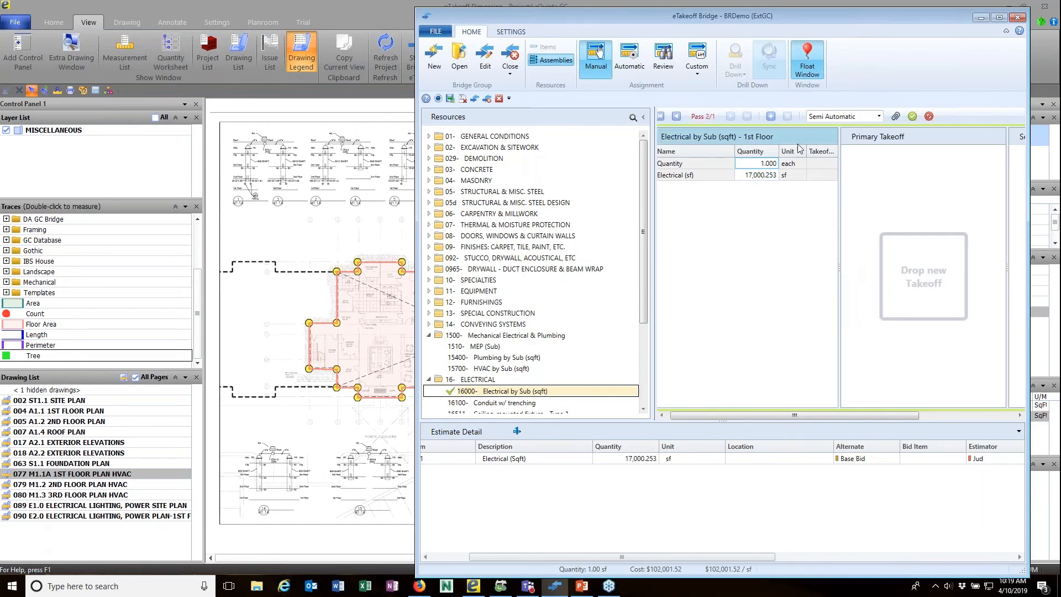
pyautogui.click(913, 116)
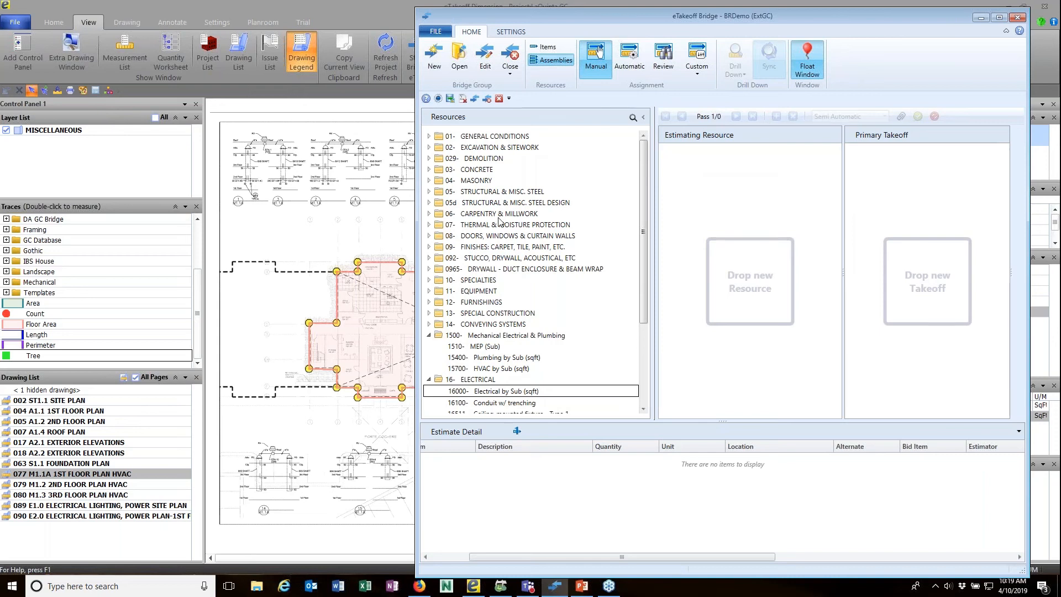
# Close the current bridge and minimize eTakeoff Bridge.
pyautogui.click(510, 73)
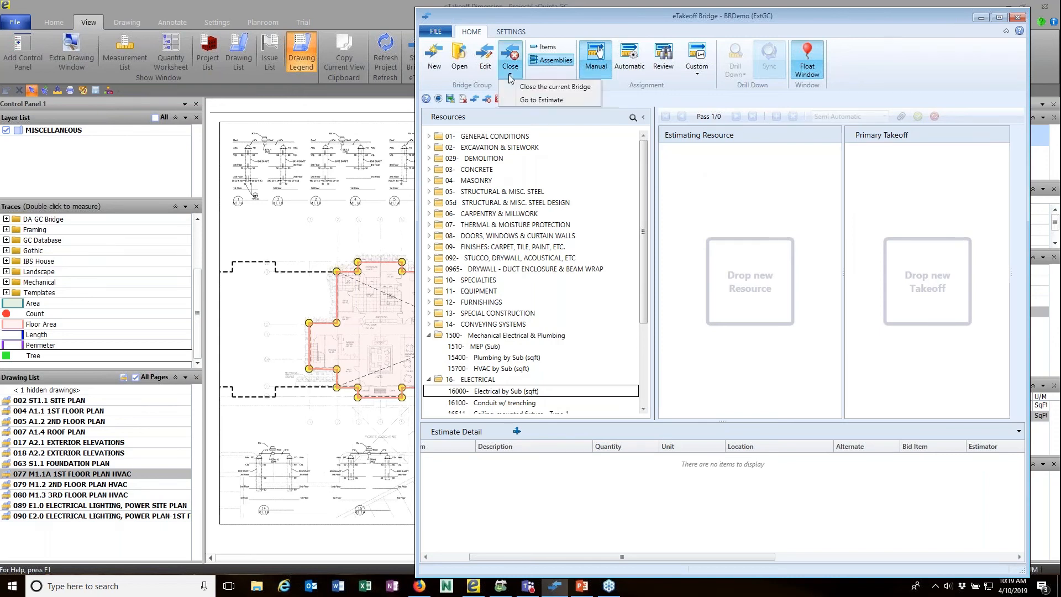
pyautogui.click(531, 99)
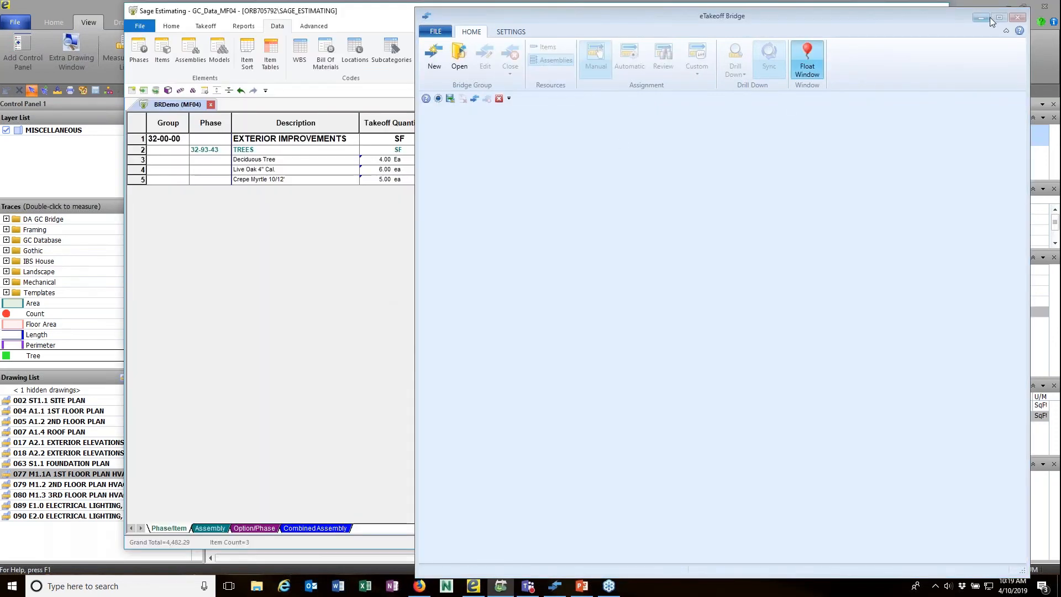
pyautogui.click(987, 18)
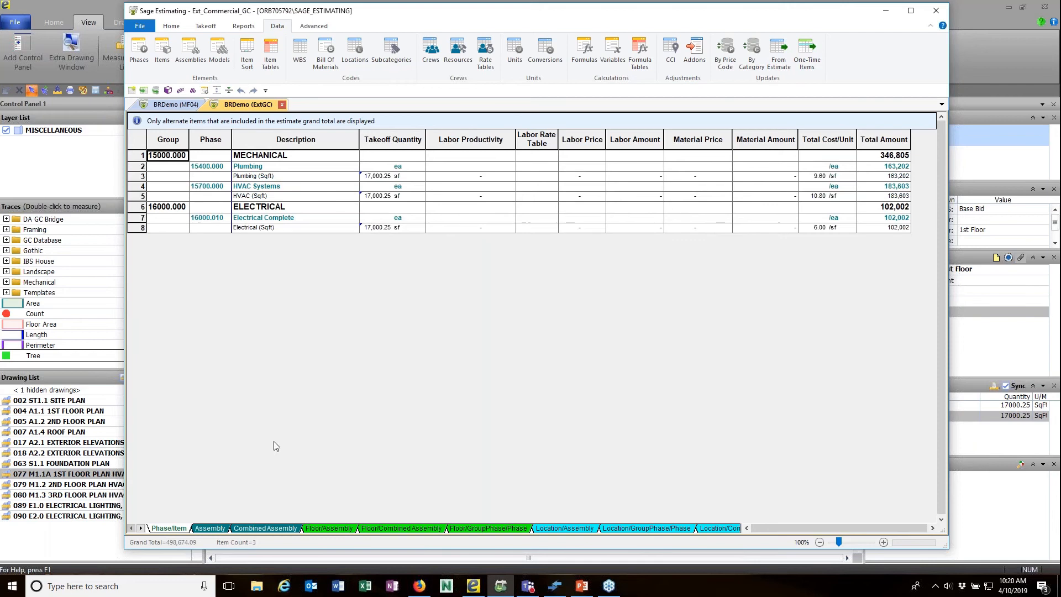
# Review the BRDemo (ExtGC) assembly view, close that estimate, and bring up the bridge list.
pyautogui.click(214, 528)
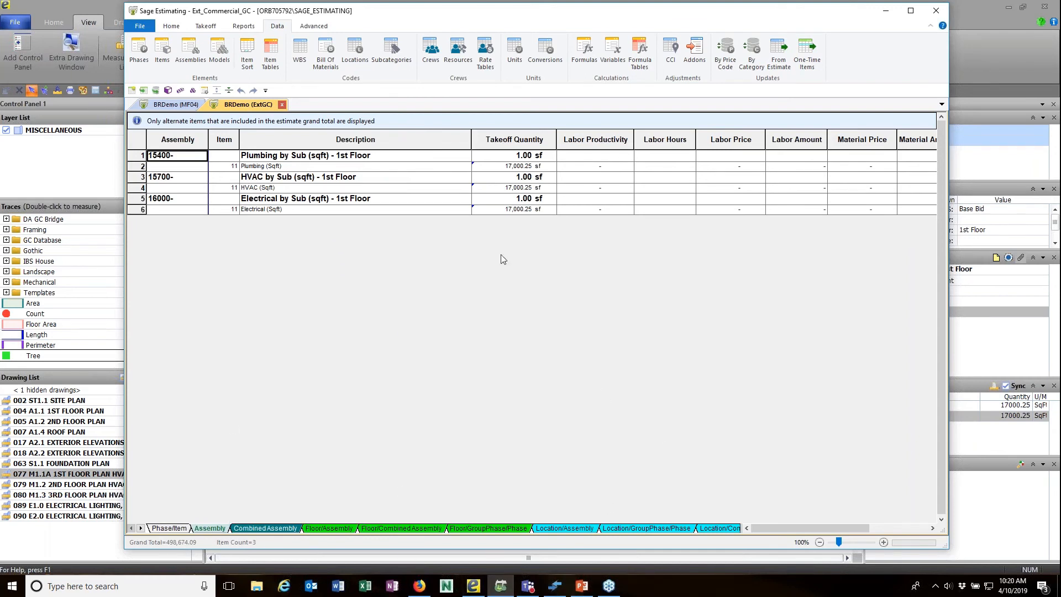
pyautogui.click(282, 105)
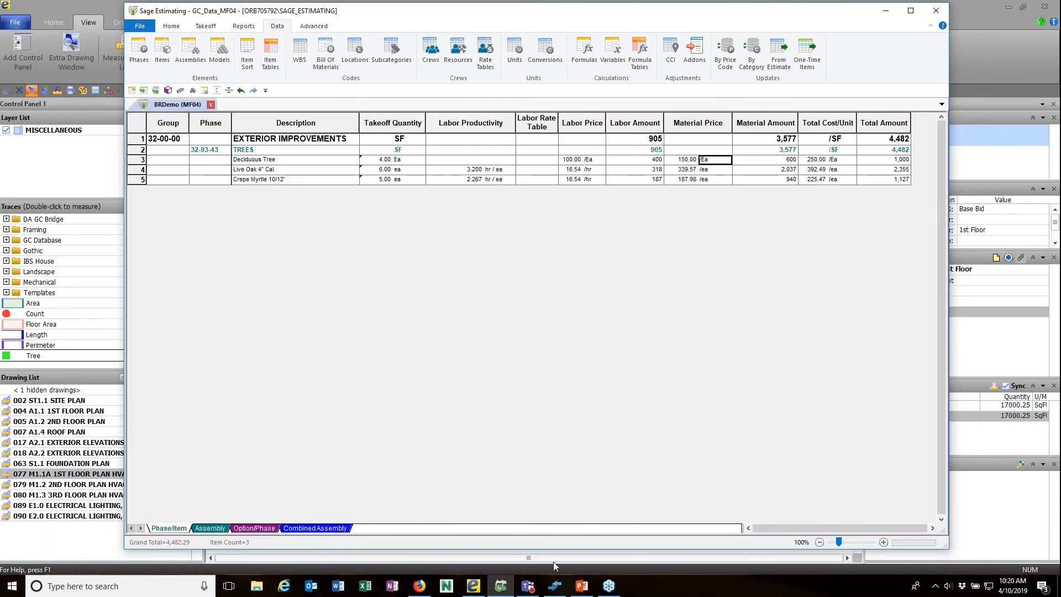
pyautogui.click(555, 585)
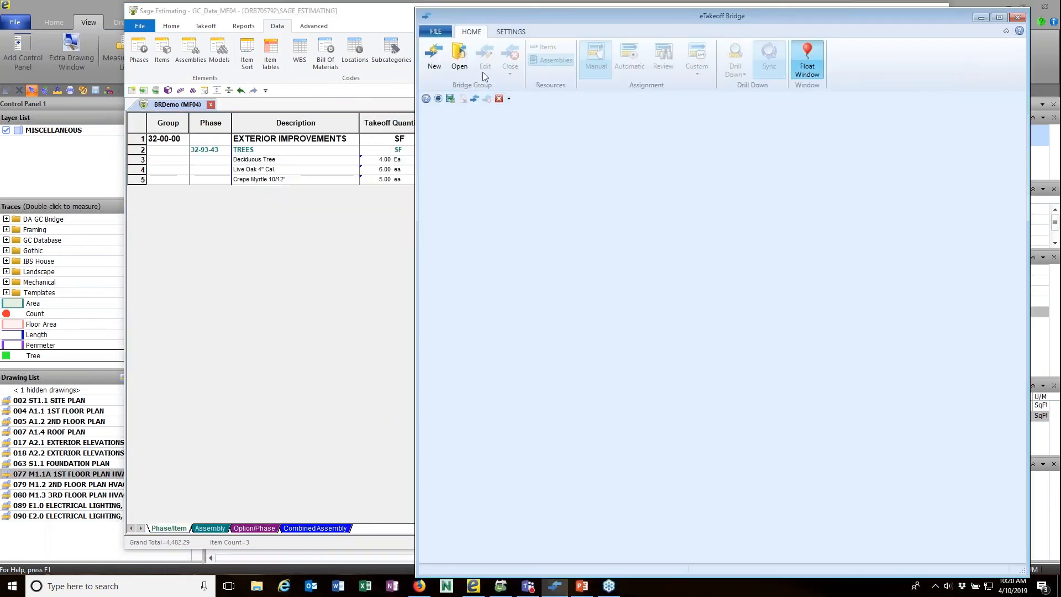
pyautogui.click(456, 69)
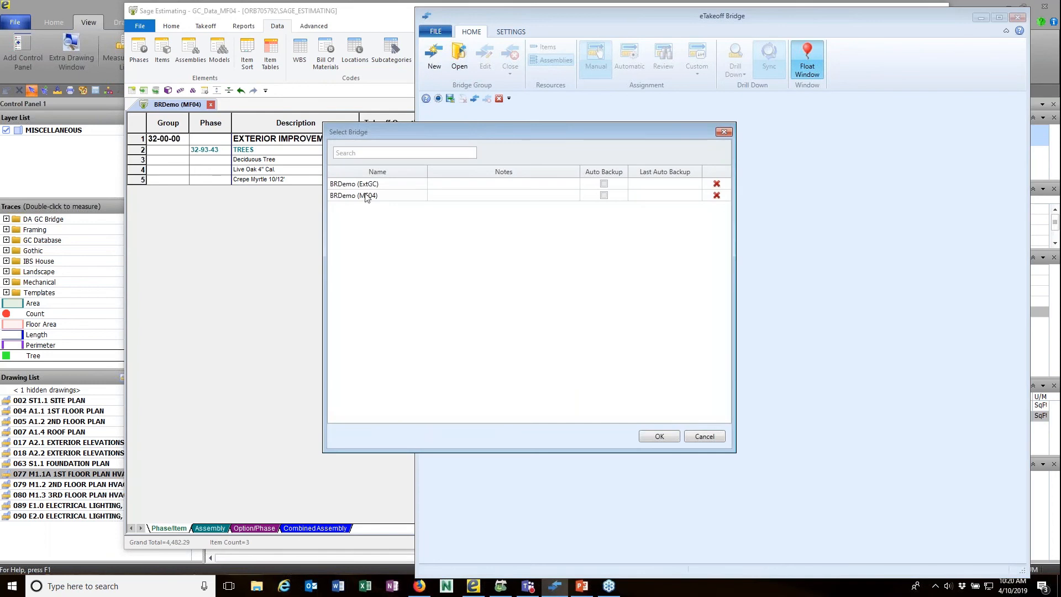
# Reopen BRDemo (ExtGC) in Automatic mode and submit all 36 assignments as measurements.
pyautogui.click(651, 438)
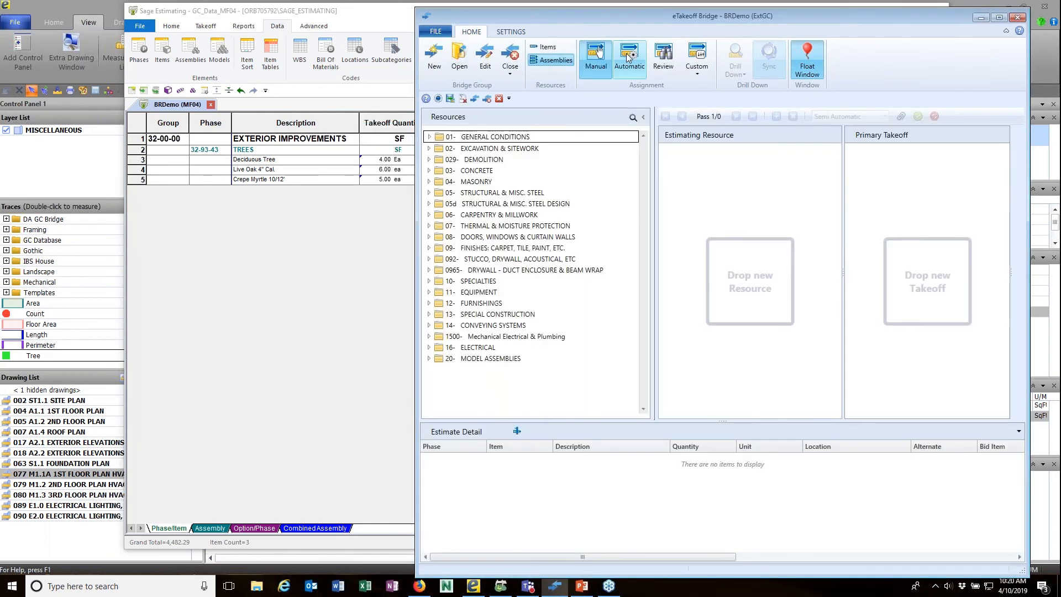
pyautogui.click(629, 58)
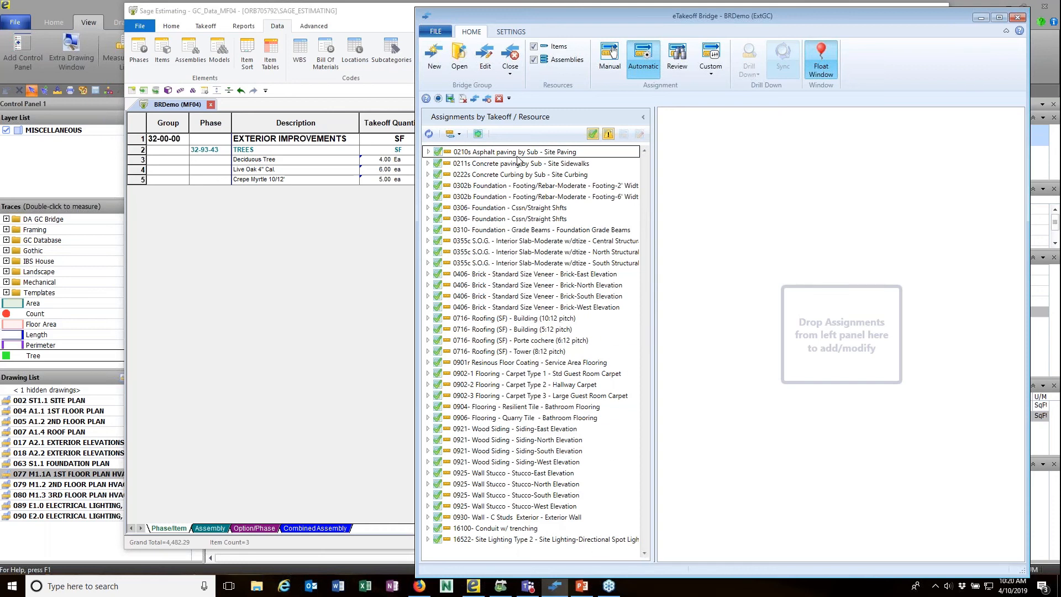
pyautogui.click(479, 134)
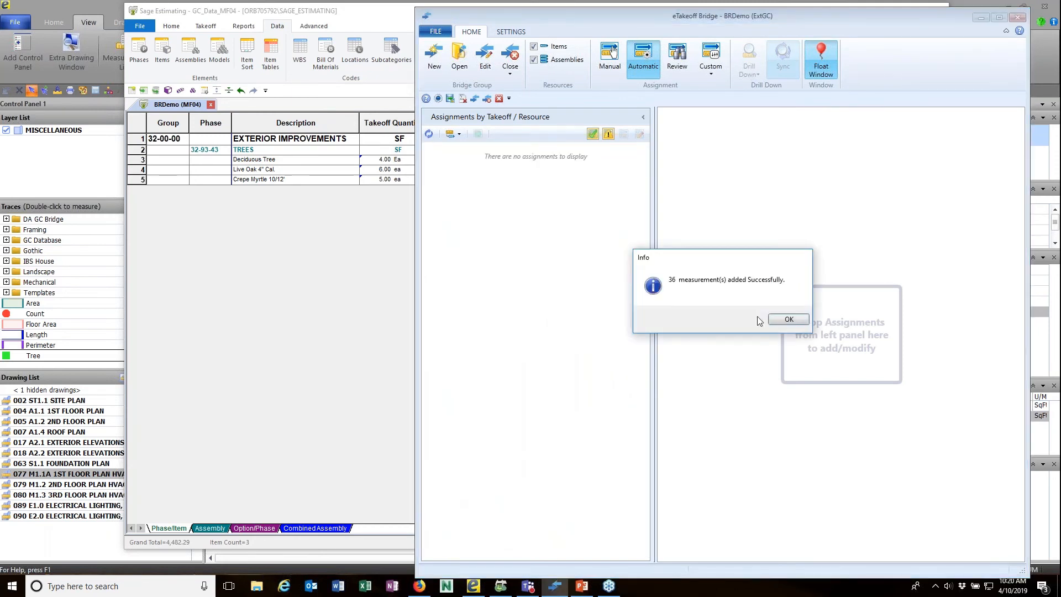
pyautogui.click(783, 323)
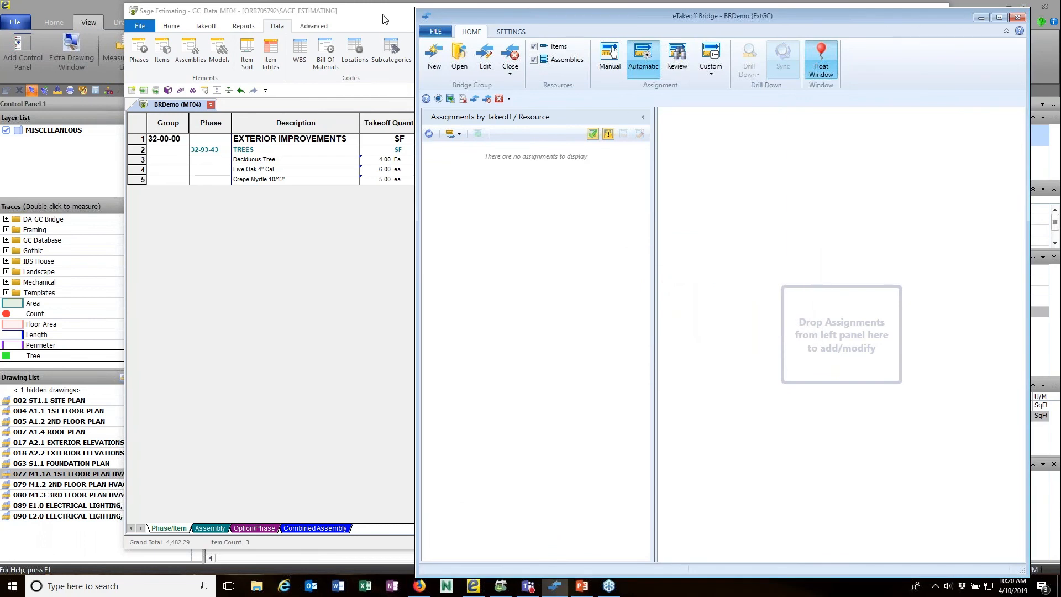
pyautogui.moveTo(381, 26); pyautogui.dragTo(1060, 140)
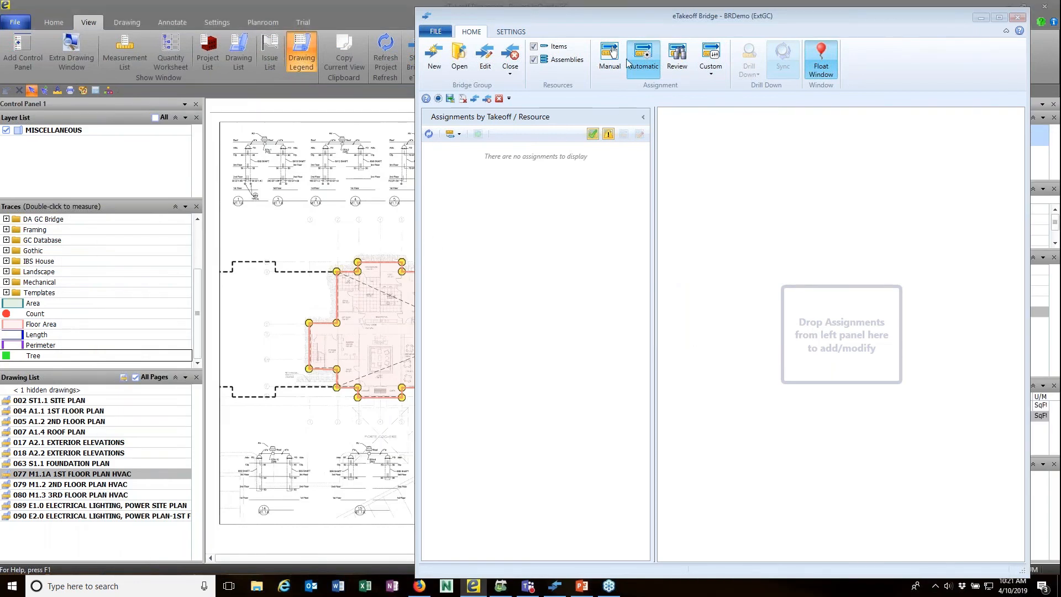
# In Manual mode, assign the Floor Area takeoff to 15400 Plumbing by Sub (sqft).
pyautogui.click(610, 58)
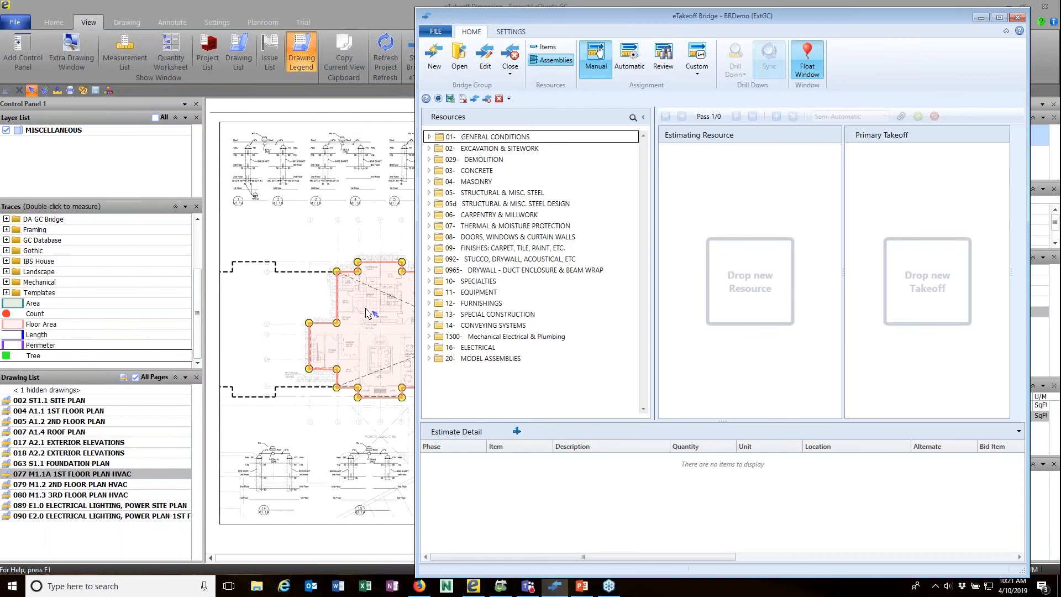
pyautogui.click(429, 335)
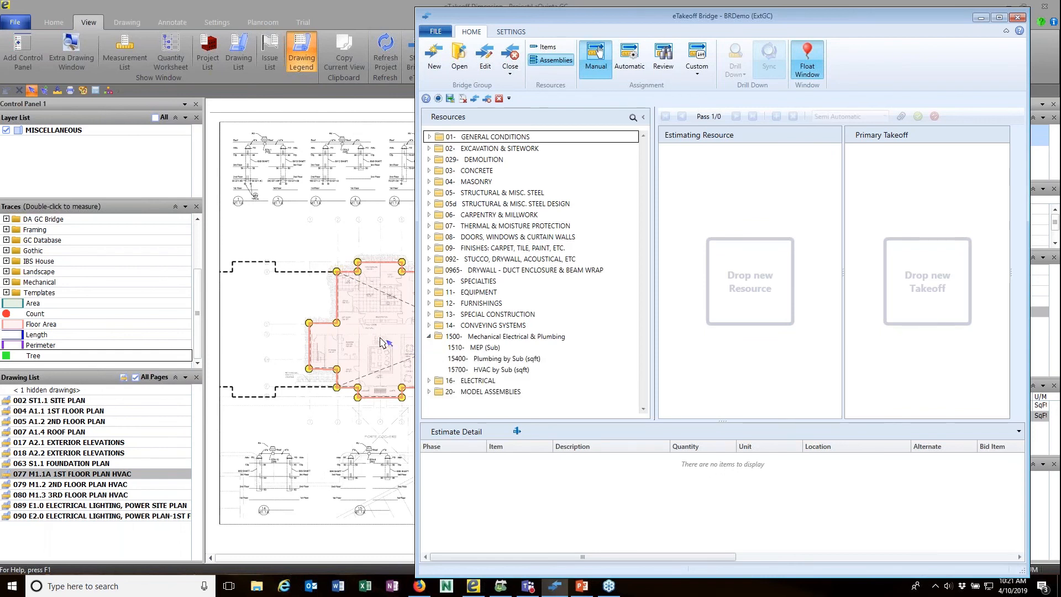
pyautogui.moveTo(459, 358); pyautogui.dragTo(750, 279)
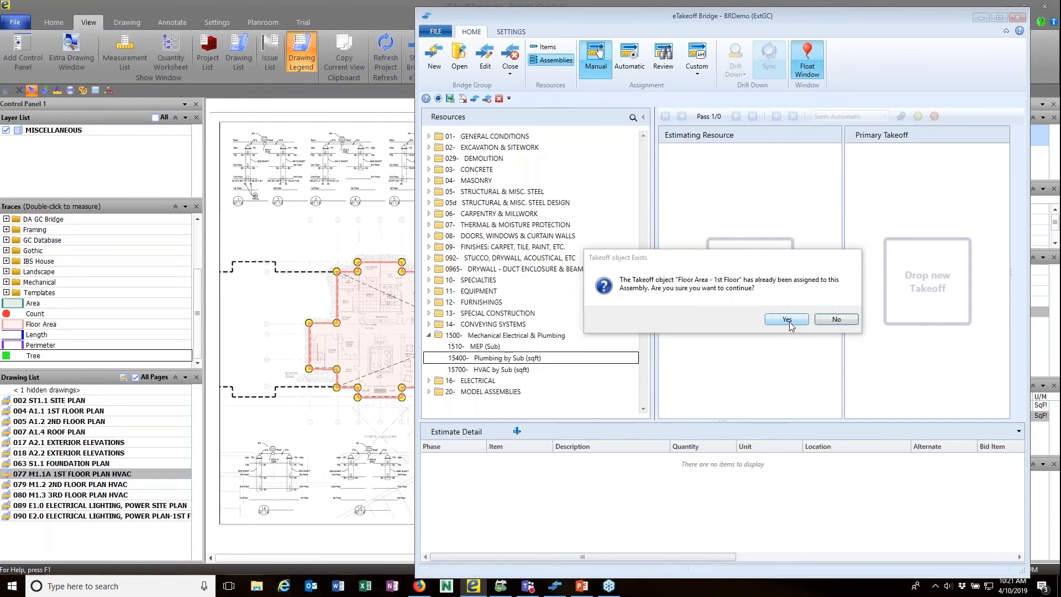
pyautogui.click(788, 320)
# Commit the plumbing assignment as Fully Automatic, then close the bridge and float its window.
pyautogui.click(879, 116)
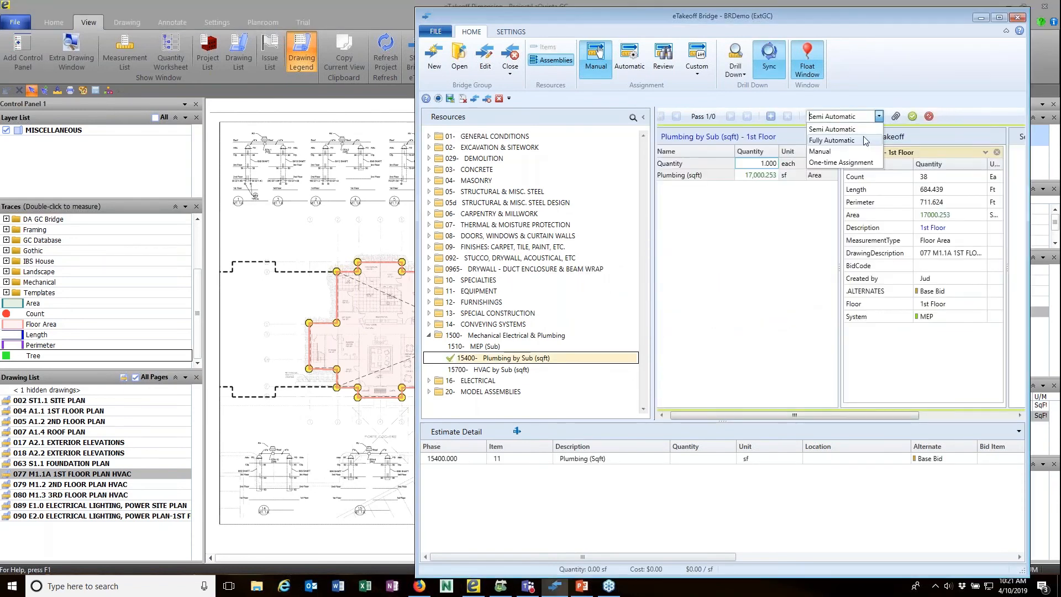
pyautogui.click(859, 141)
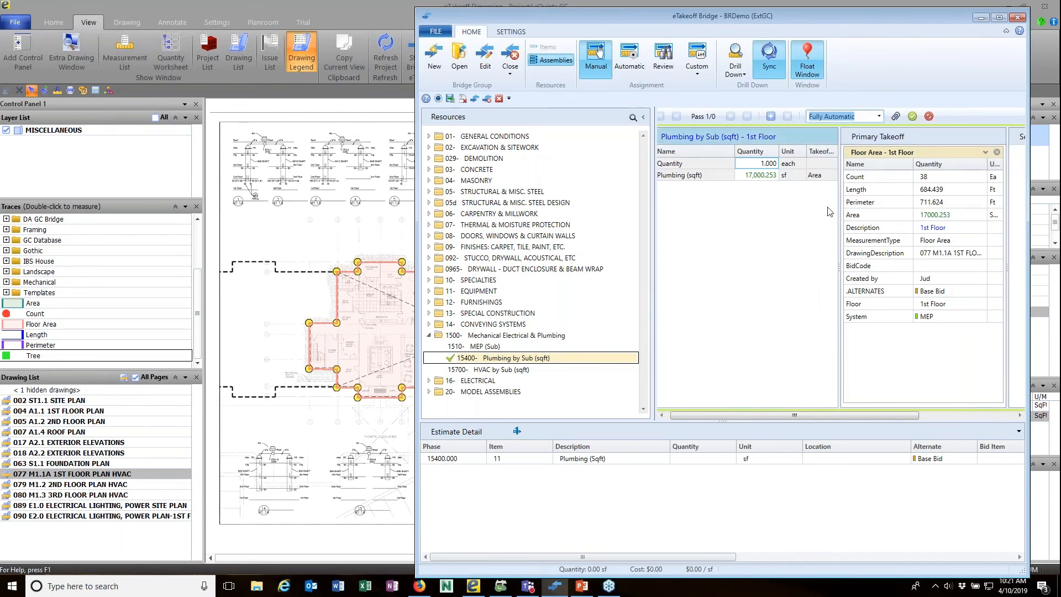
pyautogui.click(771, 117)
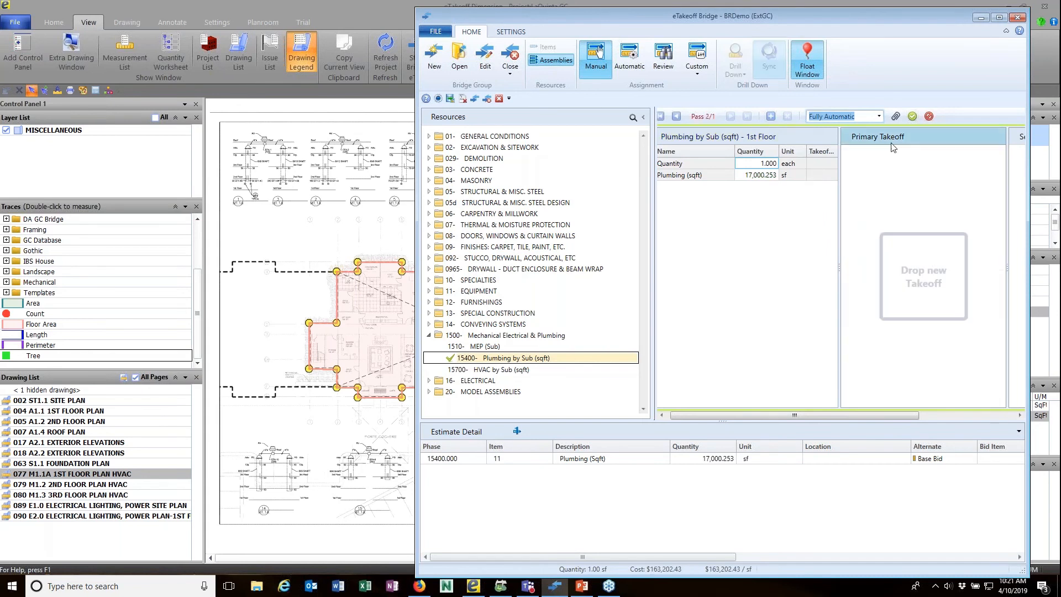
pyautogui.click(912, 117)
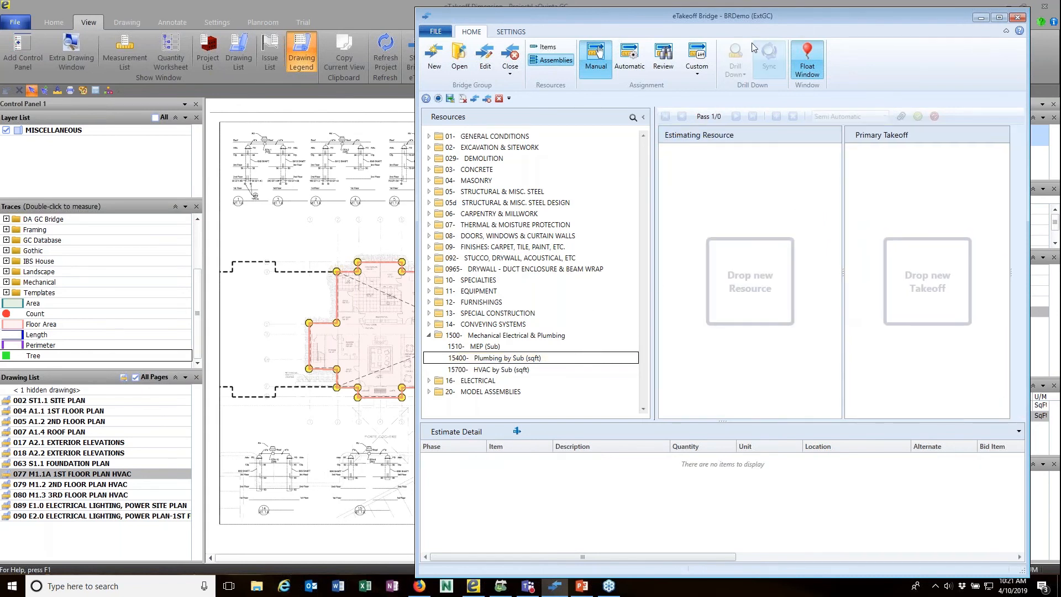
pyautogui.click(510, 58)
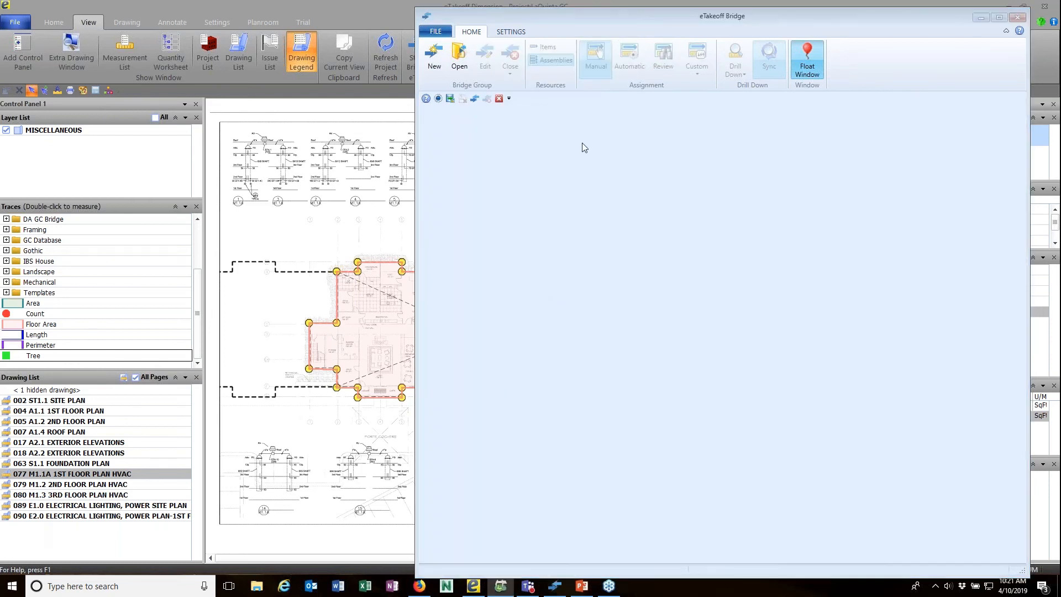
pyautogui.click(807, 73)
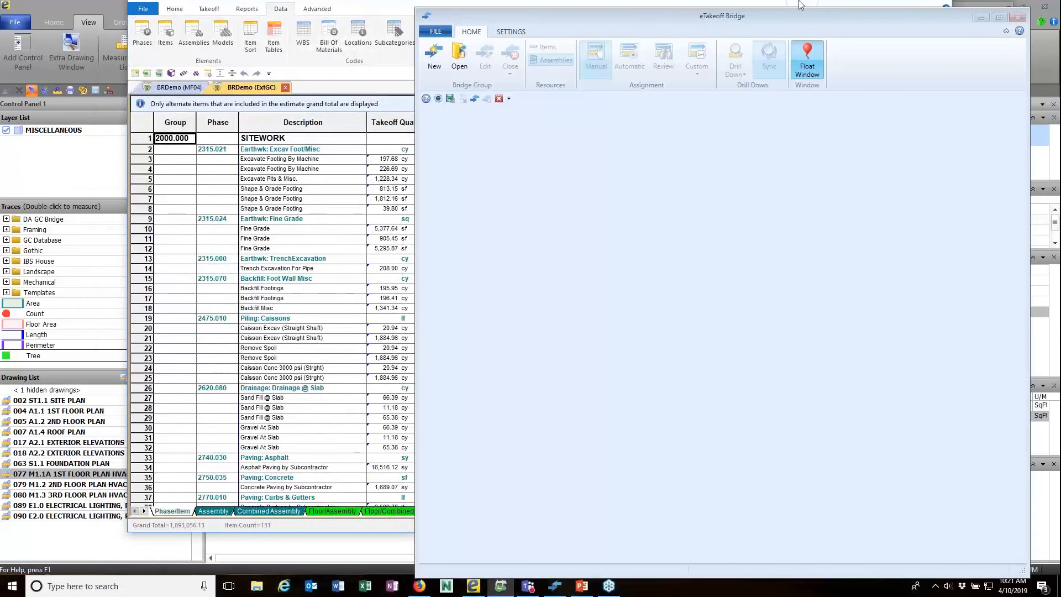
# Maximize Sage Estimating and find Plumbing by Sub (sqft) – 1st Floor twice at 163,202, rows 153–156.
pyautogui.moveTo(799, 1); pyautogui.dragTo(800, 0)
pyautogui.click(981, 17)
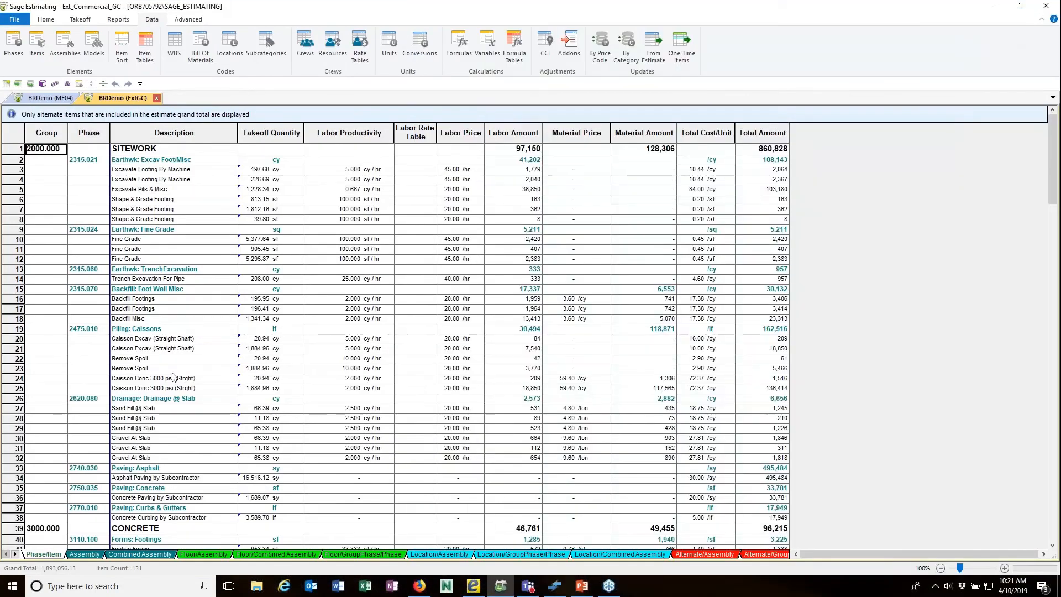
pyautogui.scroll(-20, 173, 377)
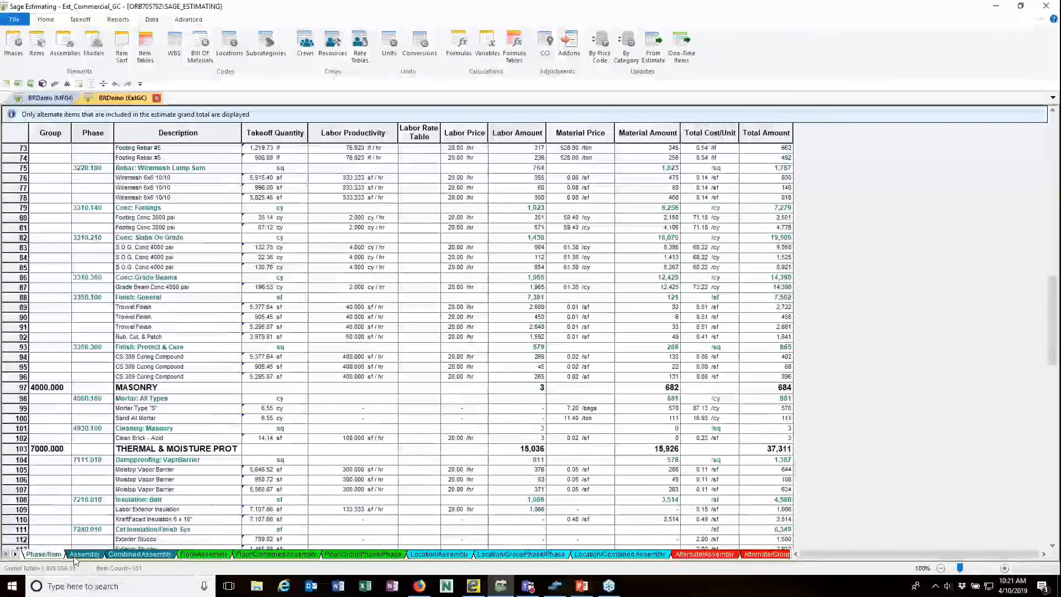
pyautogui.click(81, 555)
pyautogui.scroll(-16, 117, 374)
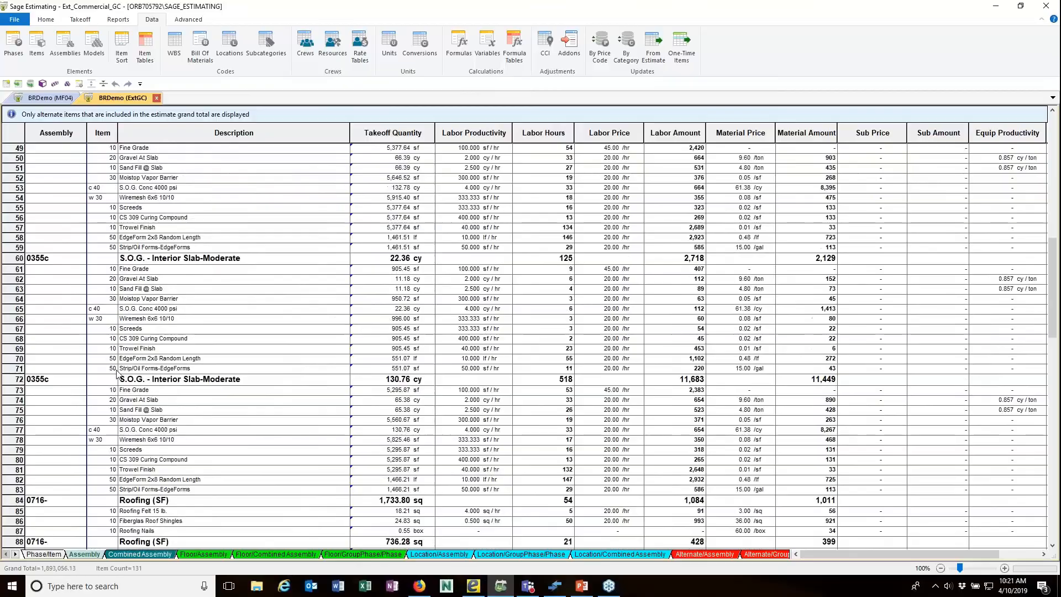
pyautogui.scroll(-20, 117, 374)
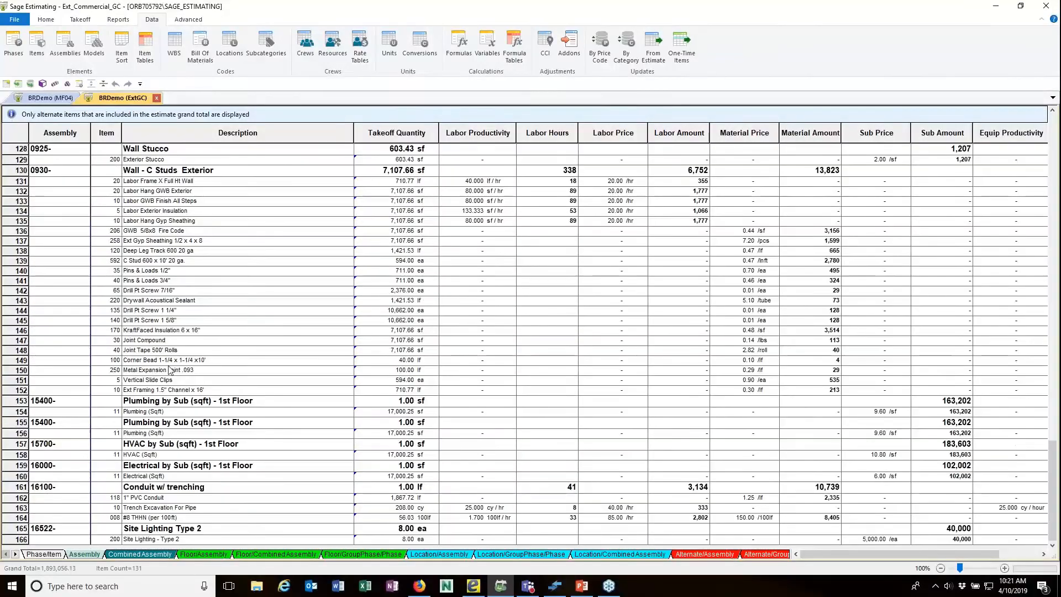
pyautogui.click(232, 403)
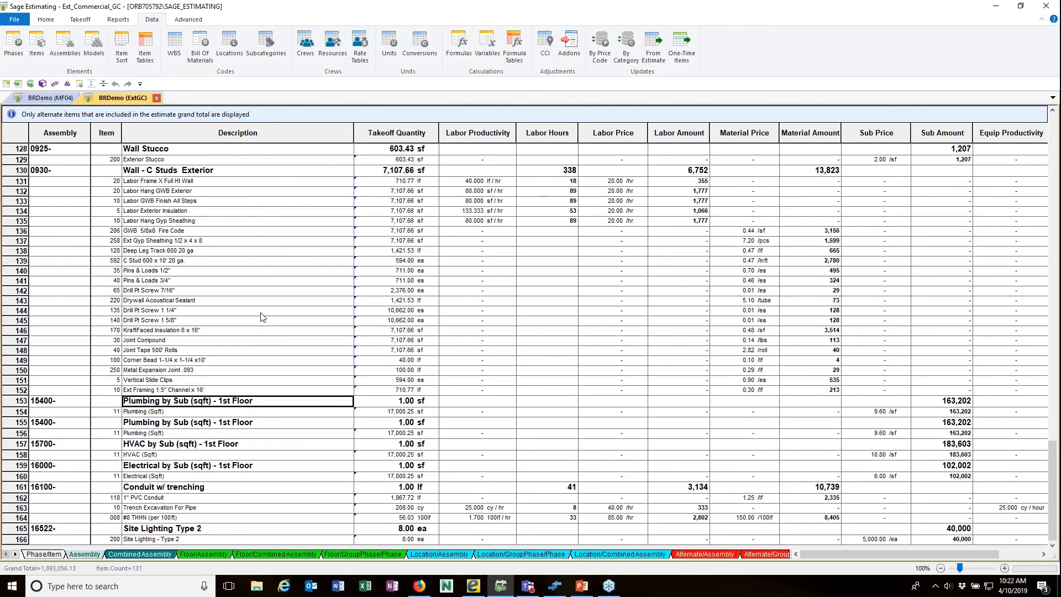
# Restore eTakeoff Bridge and open FILE > History > Manage Assignment History.
pyautogui.click(555, 586)
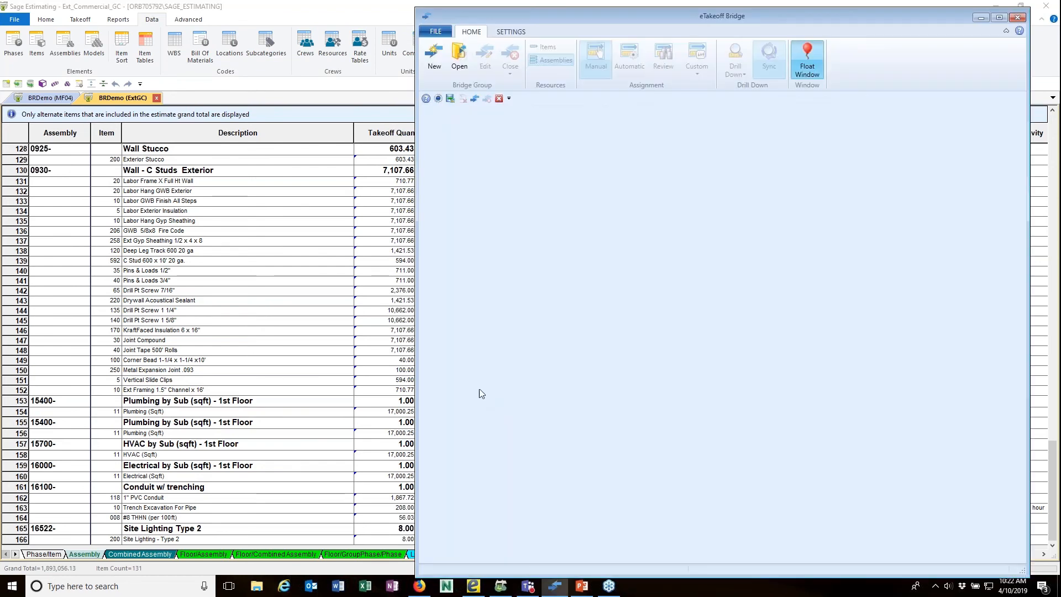
pyautogui.click(436, 32)
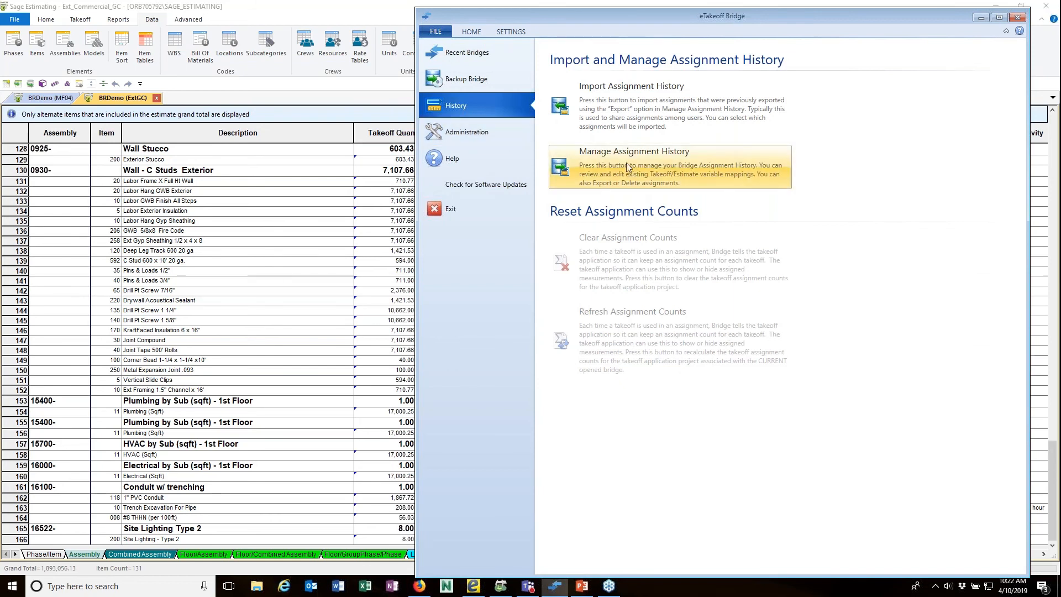
pyautogui.click(665, 166)
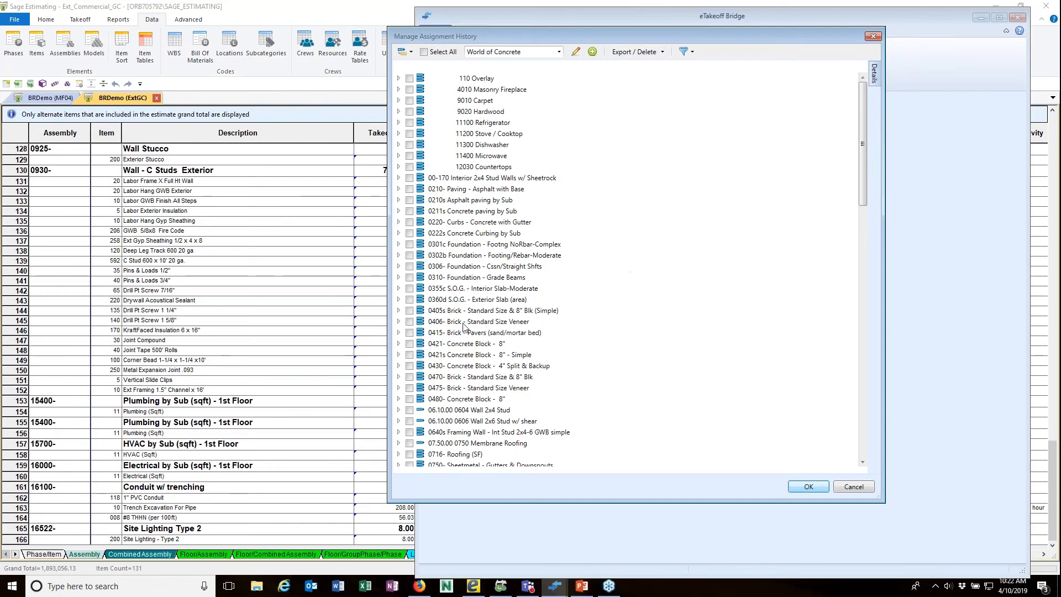
# View the 0406- Brick - Standard Size Veneer assignment details, showing Brick Wall Area mapped to Area.
pyautogui.click(398, 322)
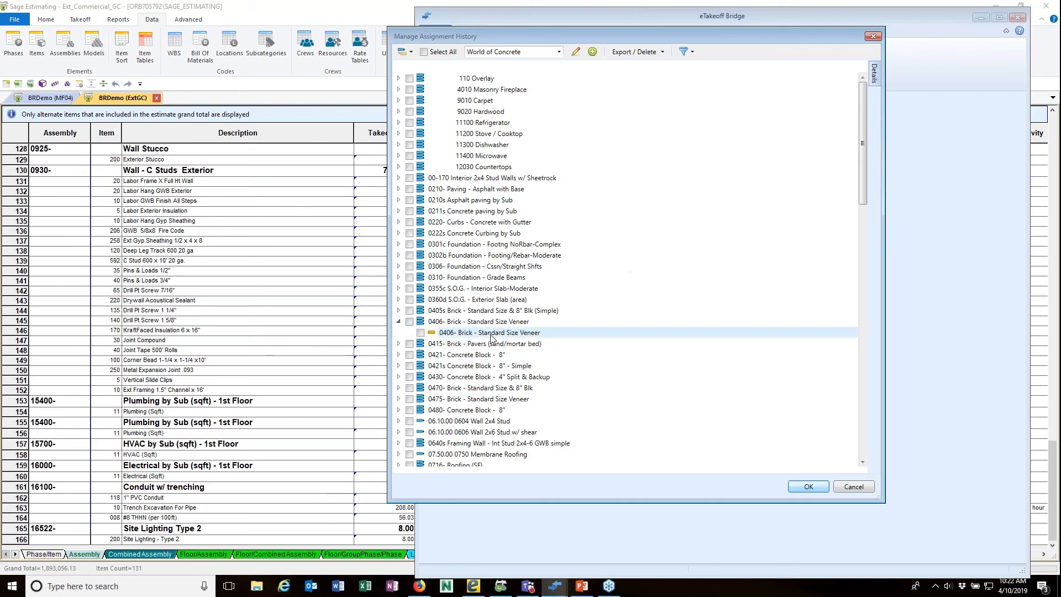
pyautogui.rightClick(543, 334)
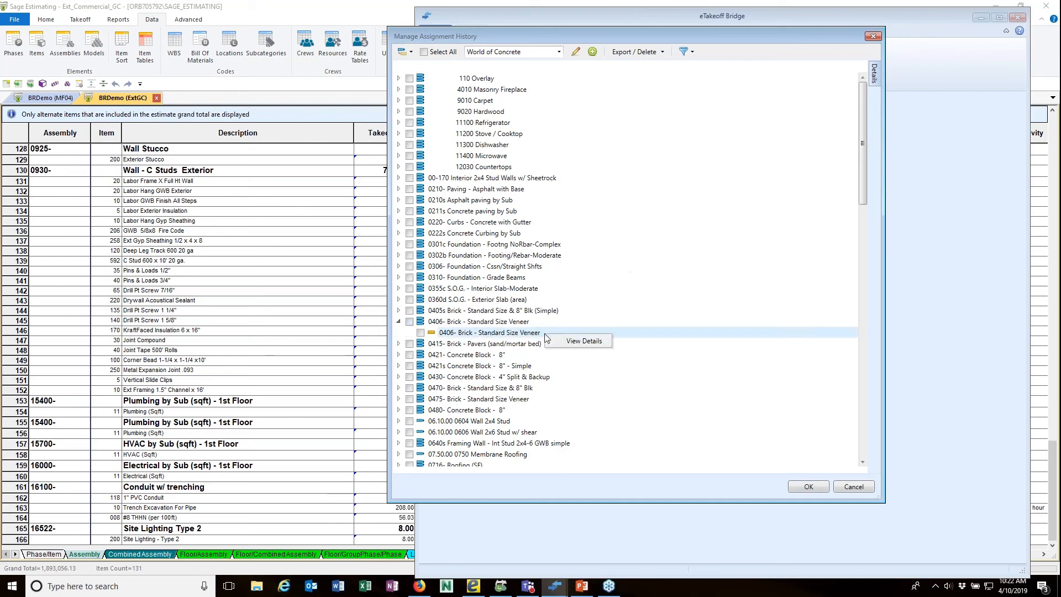
pyautogui.click(580, 341)
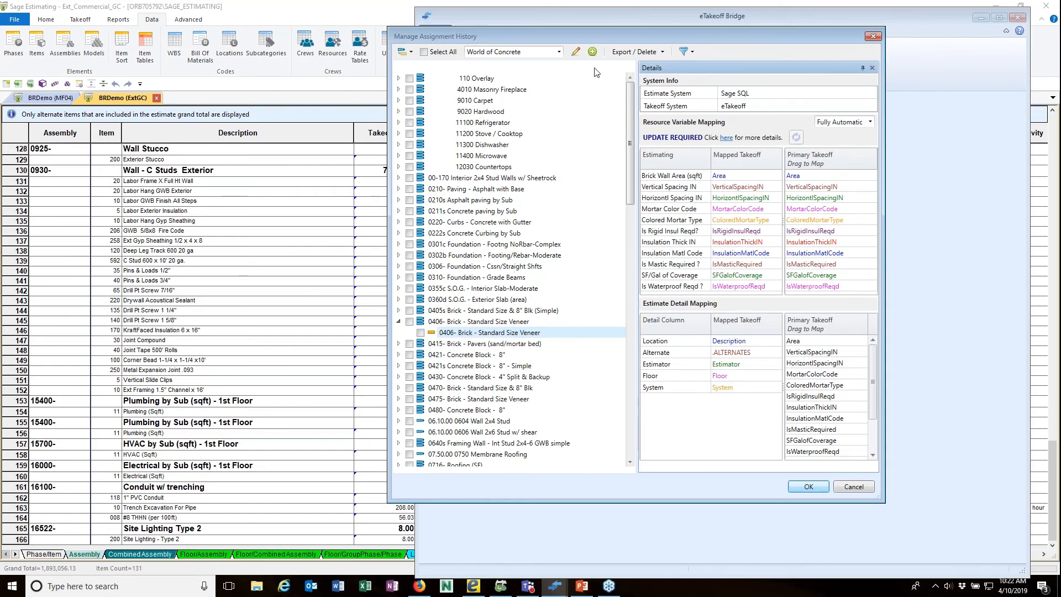
pyautogui.moveTo(605, 35); pyautogui.dragTo(573, 40)
pyautogui.moveTo(432, 63); pyautogui.dragTo(569, 74)
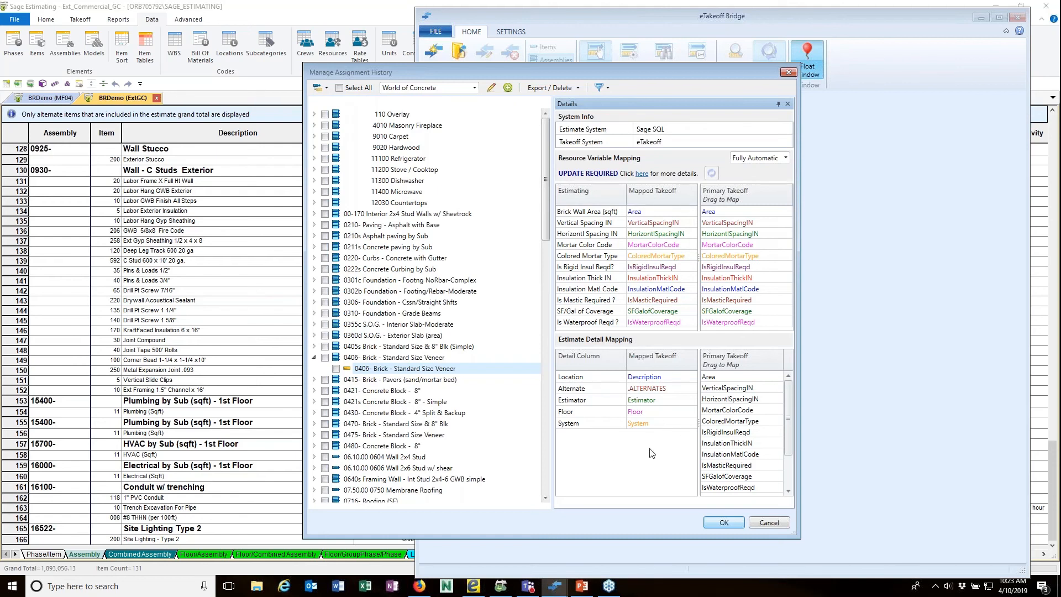
pyautogui.moveTo(791, 400); pyautogui.dragTo(791, 450)
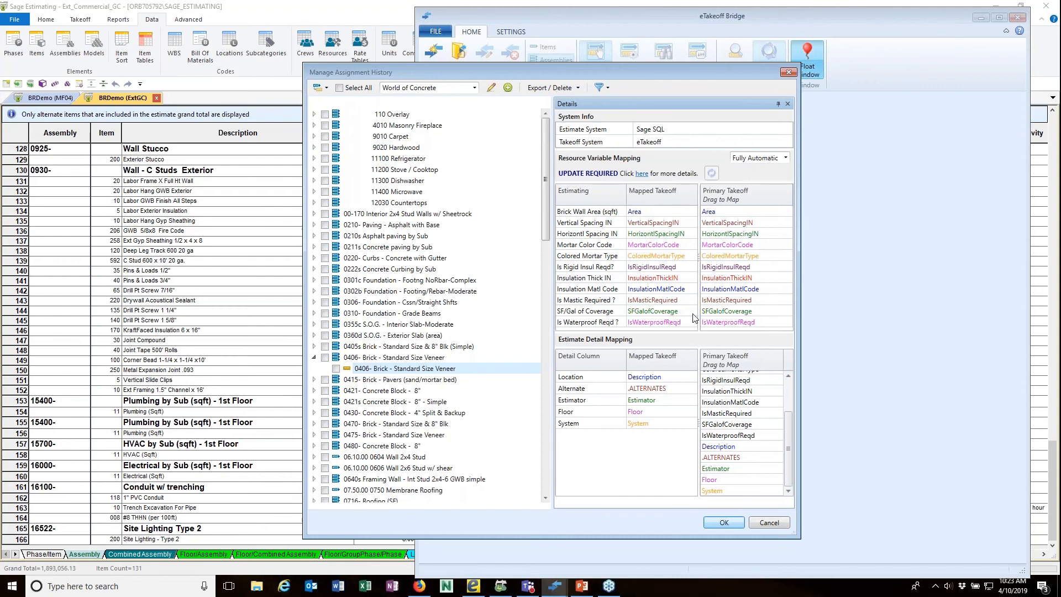
# Delete the Insulation Thick IN mapping, cancel without saving, and minimise the Bridge and Sage windows.
pyautogui.rightClick(651, 281)
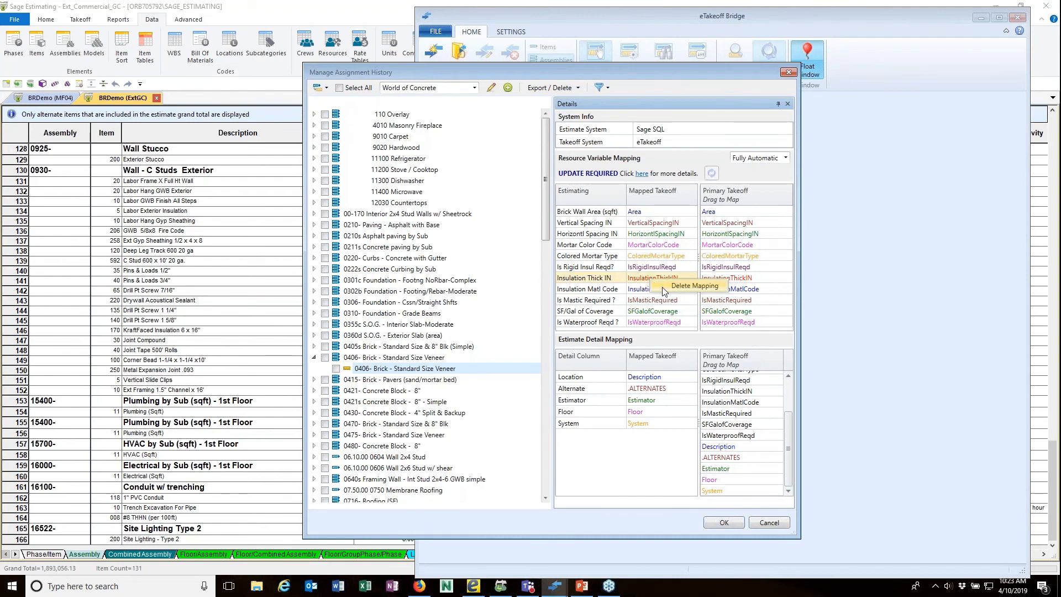
pyautogui.click(666, 288)
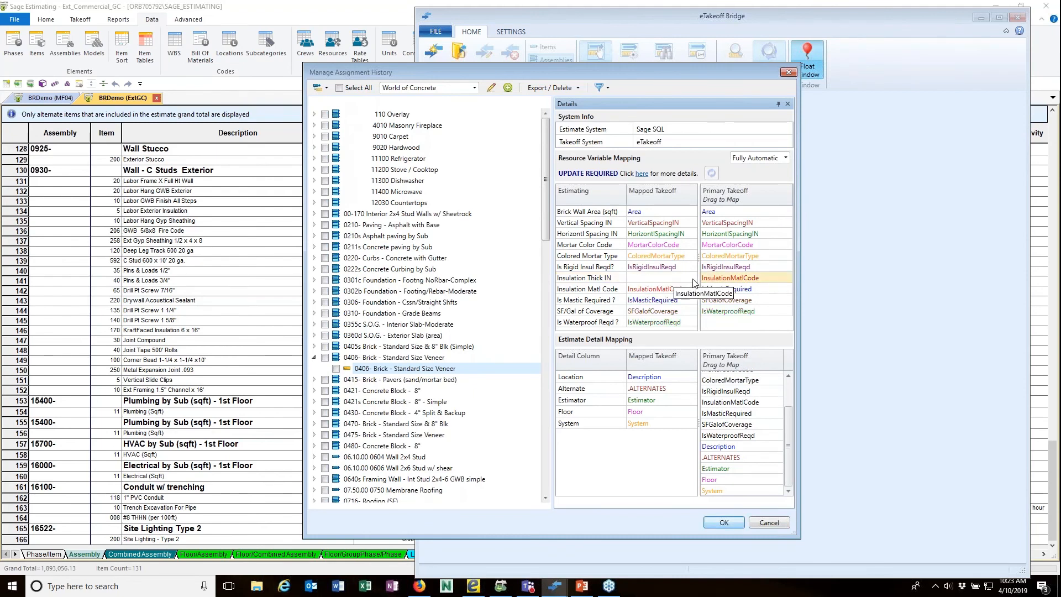
pyautogui.click(769, 523)
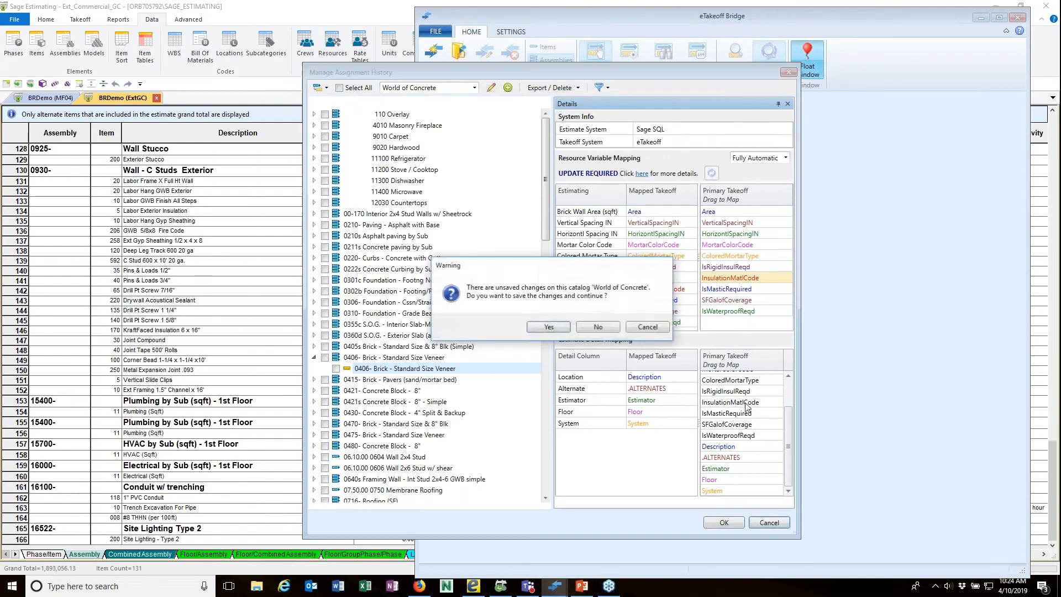
pyautogui.click(600, 328)
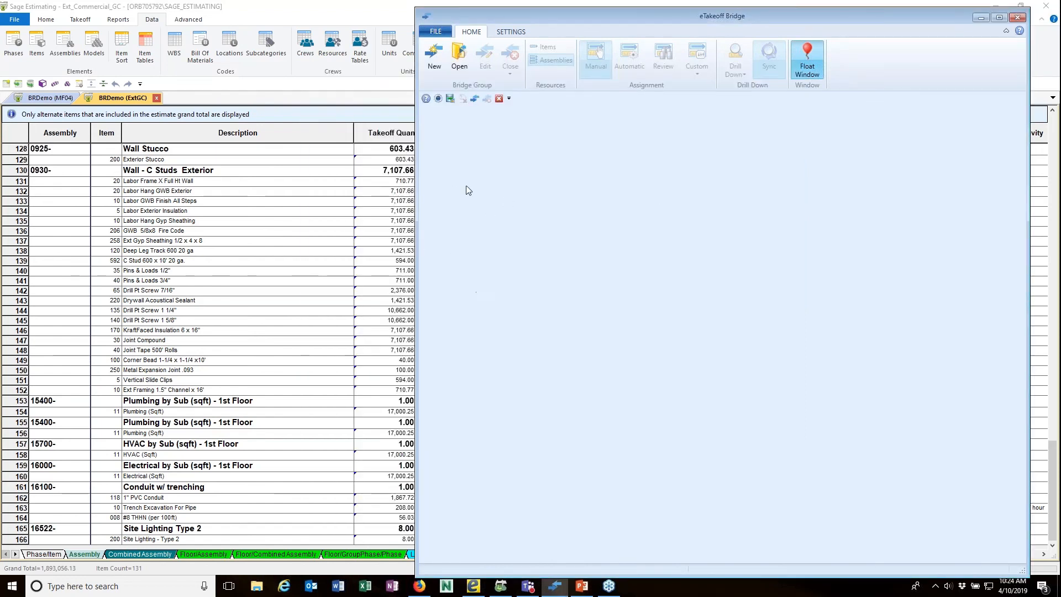
pyautogui.click(981, 17)
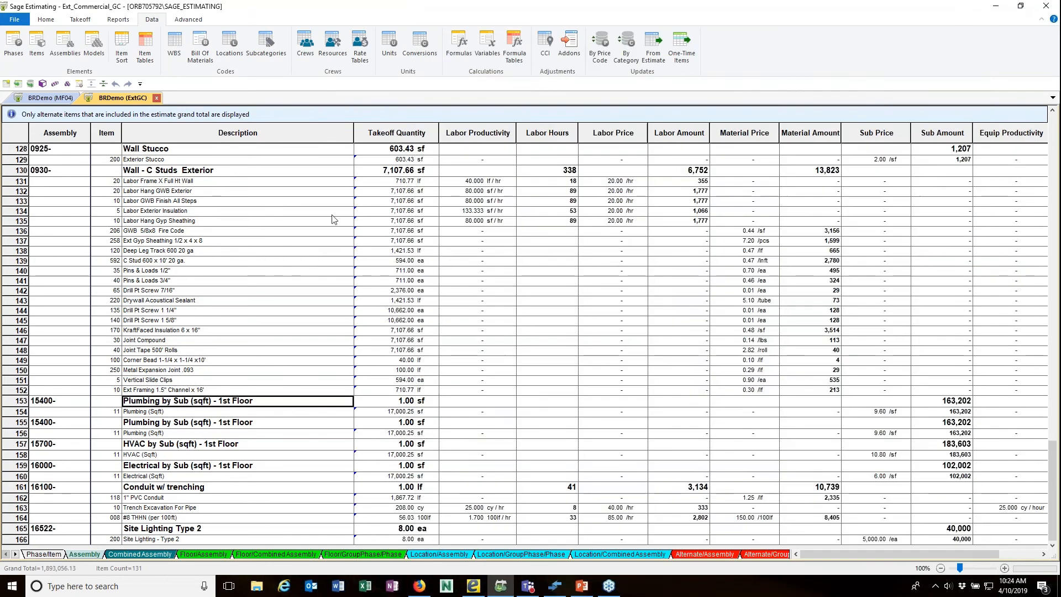
pyautogui.click(46, 20)
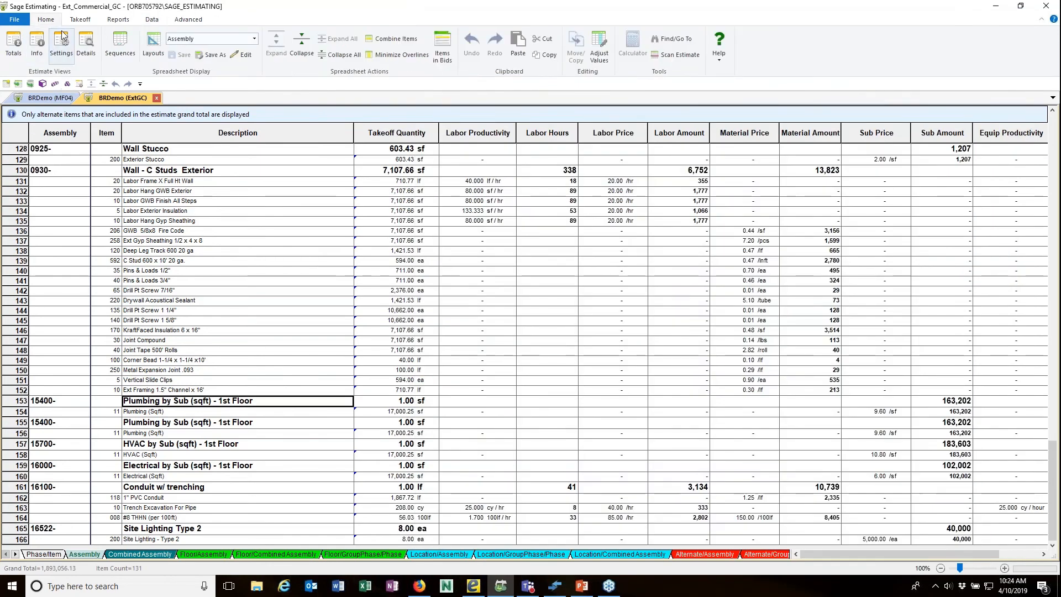
# Minimise Sage Estimating and restore the eTakeoff Dimension window.
pyautogui.click(995, 7)
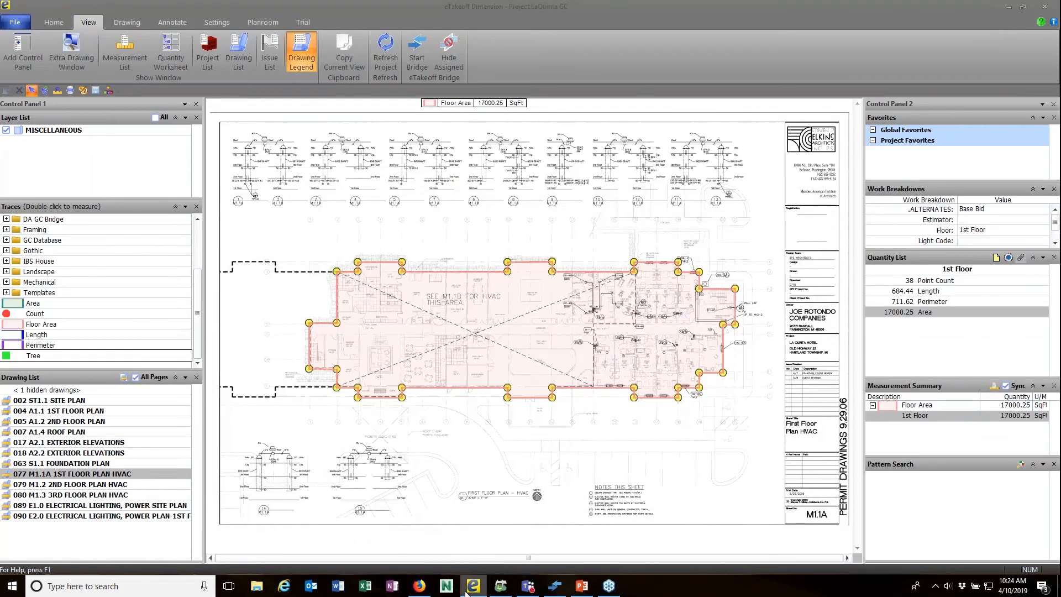
pyautogui.moveTo(420, 591)
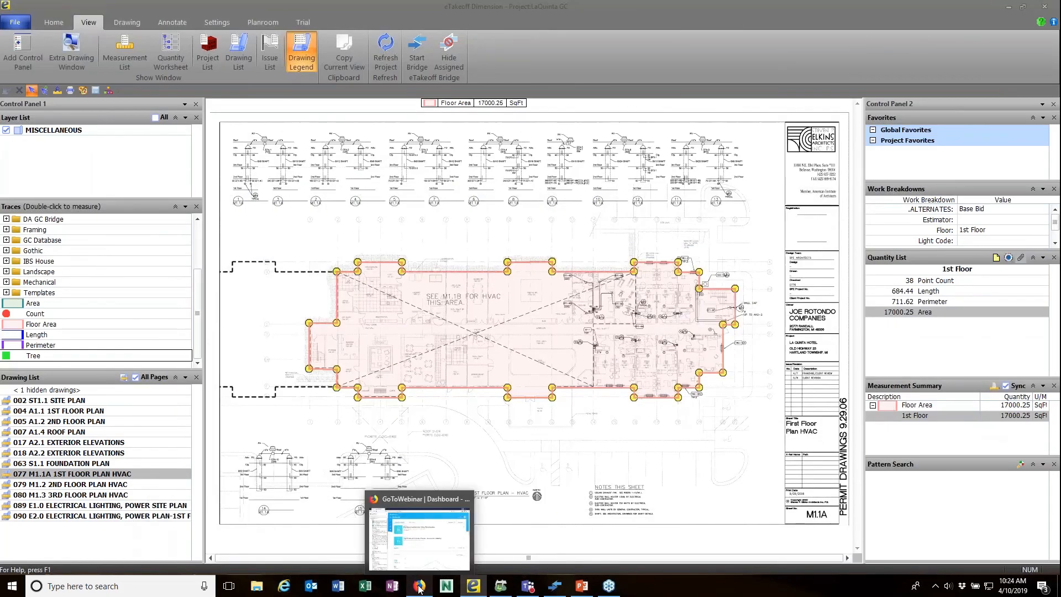
pyautogui.moveTo(557, 590)
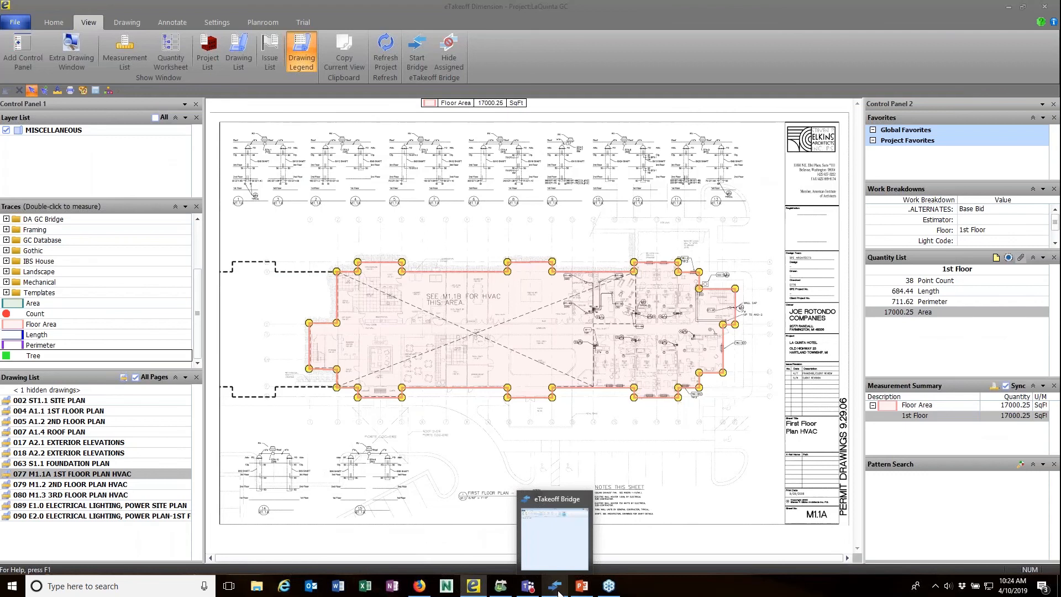
pyautogui.moveTo(474, 590)
pyautogui.click(463, 539)
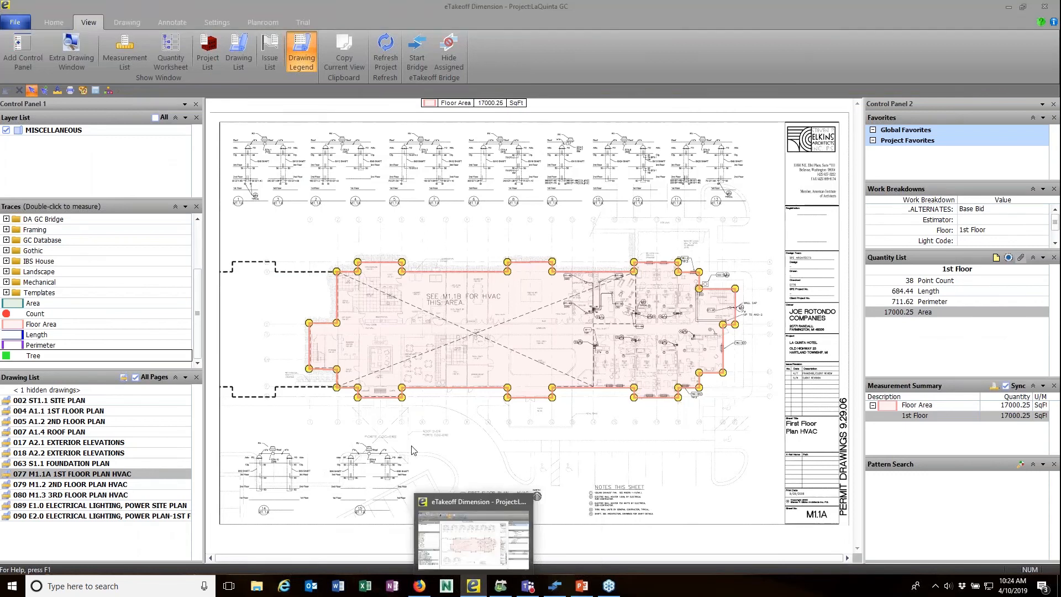
pyautogui.click(474, 586)
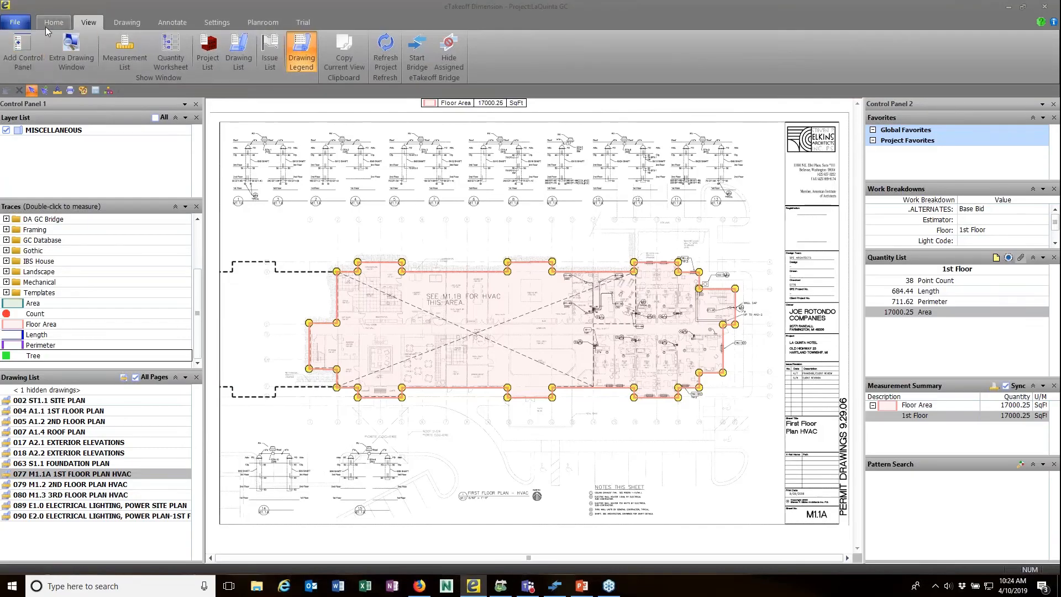
# Open the LA QUINTA HOTEL - PRESENTATION project and start eTakeoff Bridge for it.
pyautogui.click(54, 22)
pyautogui.click(45, 64)
pyautogui.click(55, 79)
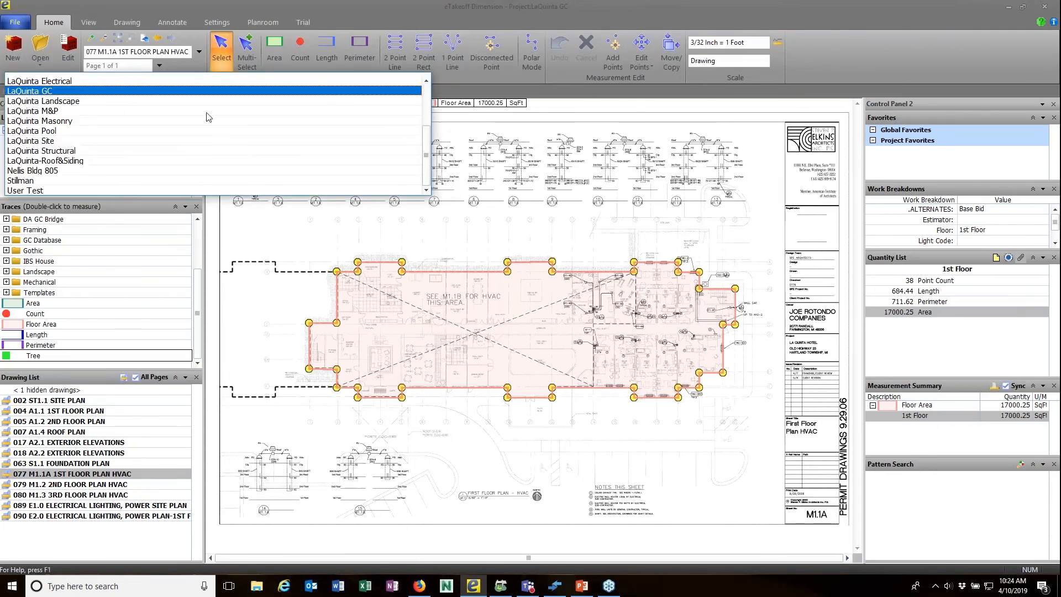
pyautogui.click(428, 91)
pyautogui.click(128, 157)
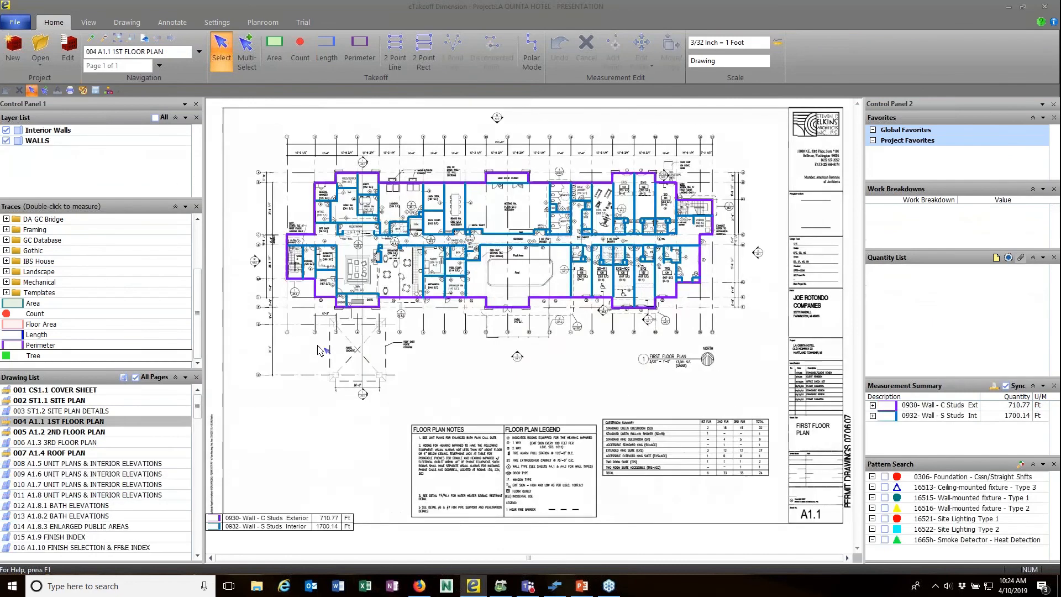
pyautogui.click(199, 380)
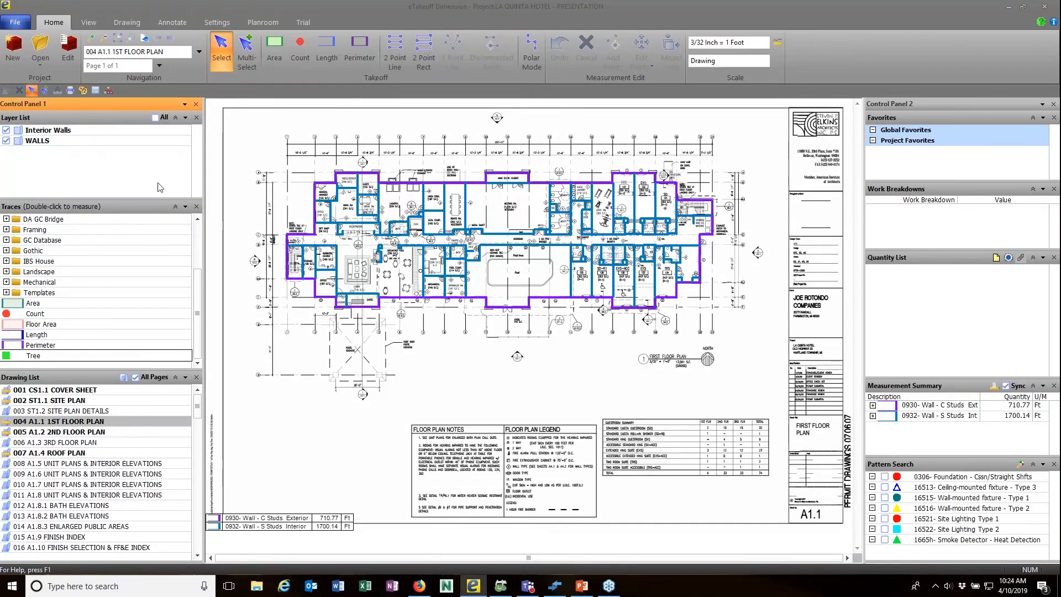
pyautogui.click(90, 27)
pyautogui.click(416, 52)
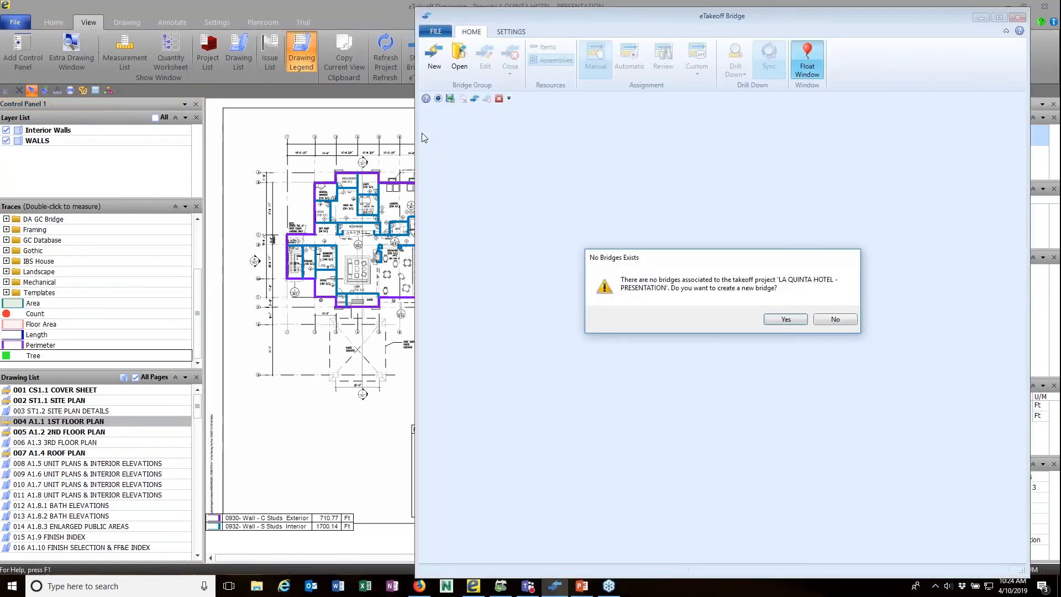
# Agree to create a bridge named LaQuinta Pres, linked to a new LaQuinta Pres Sage estimate.
pyautogui.click(785, 319)
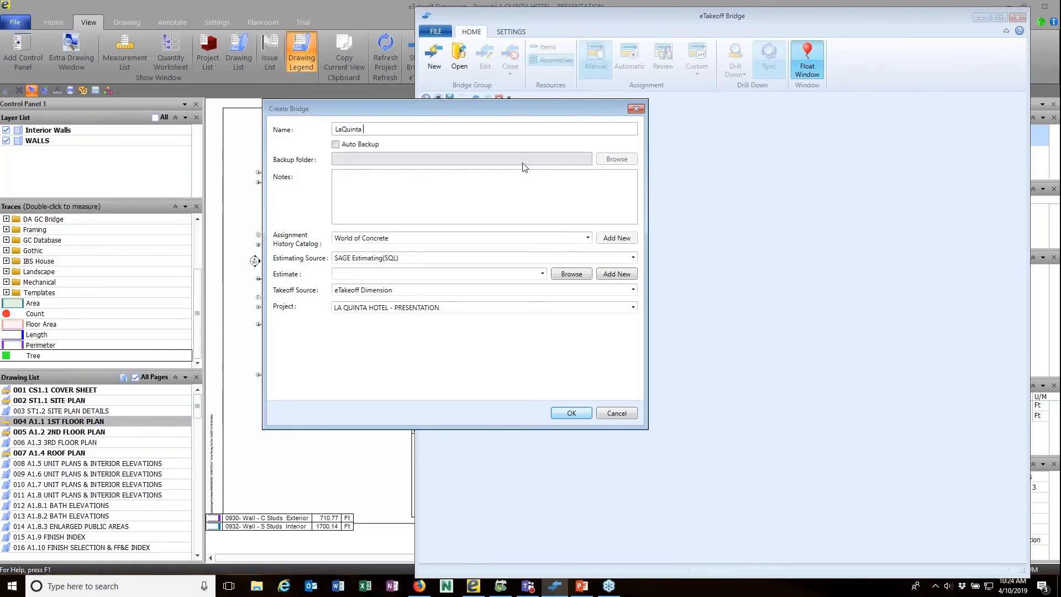
pyautogui.click(619, 277)
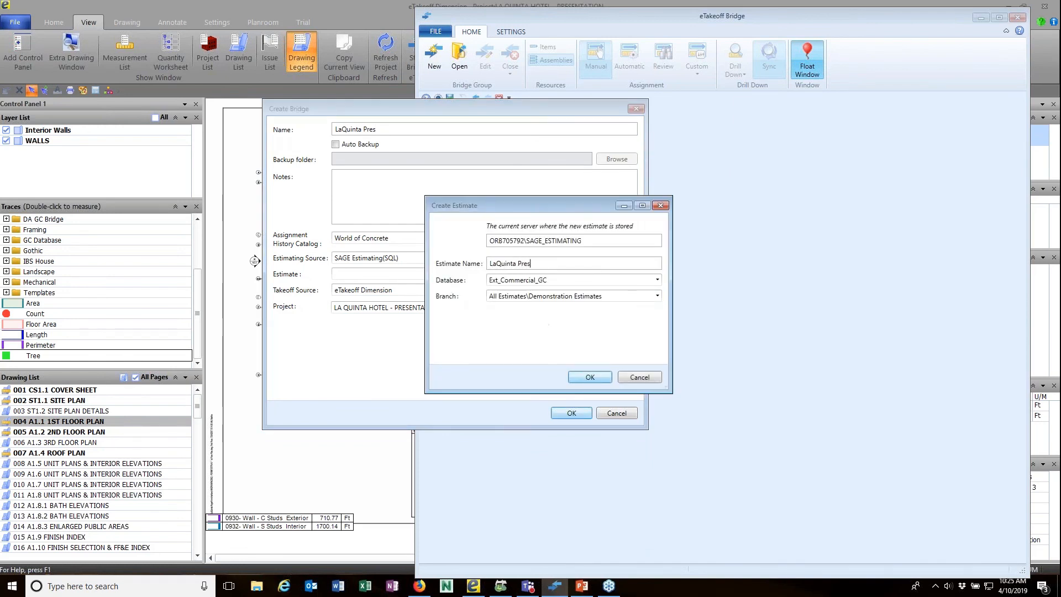
pyautogui.click(591, 378)
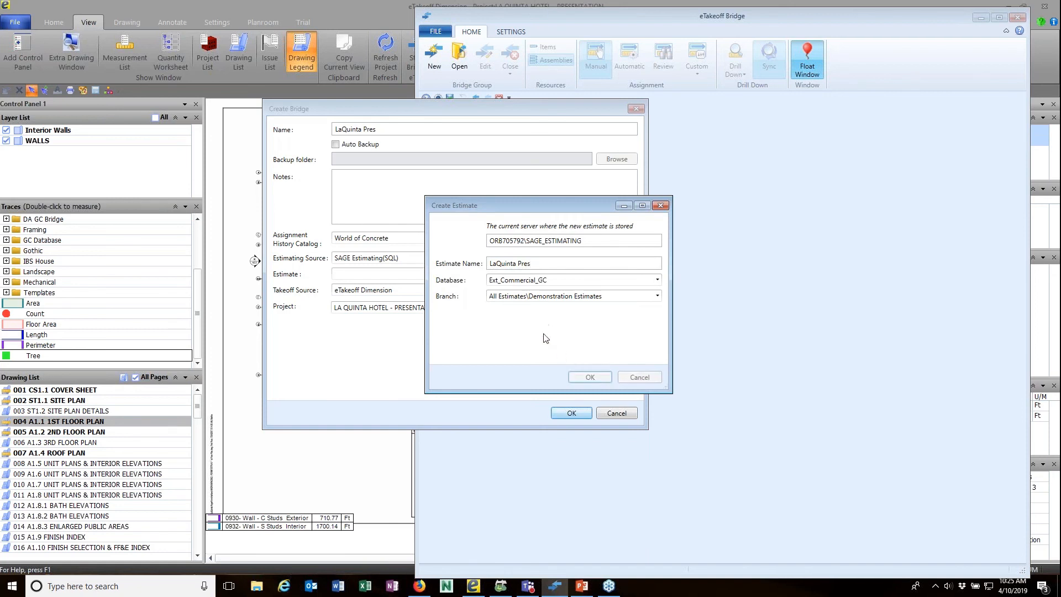
pyautogui.click(570, 413)
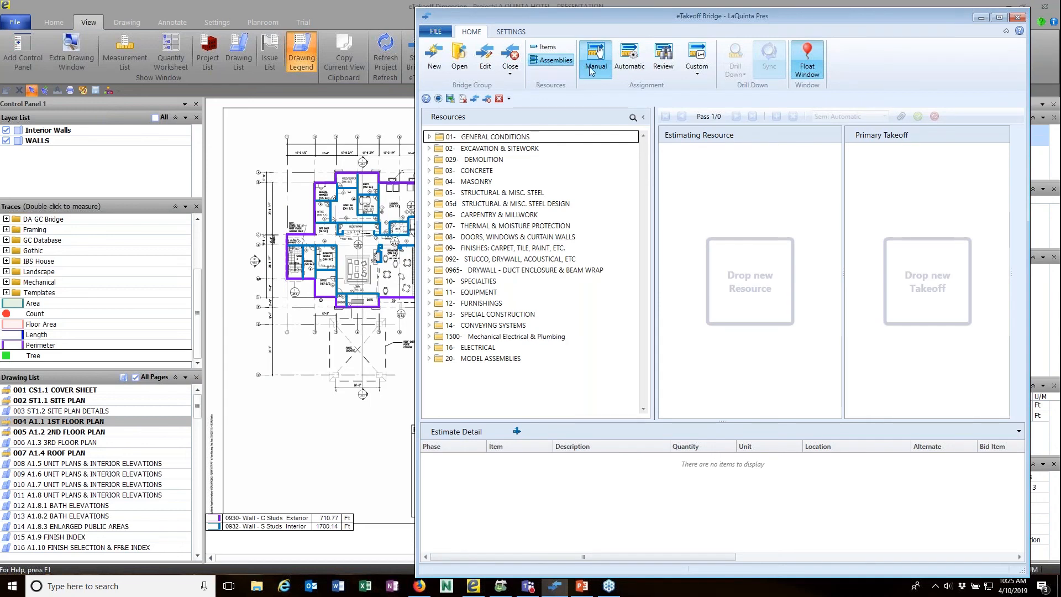
# Auto-match assignments, then add those through 0360d S.O.G. - Exterior Slab, adding 52 measurements.
pyautogui.click(640, 57)
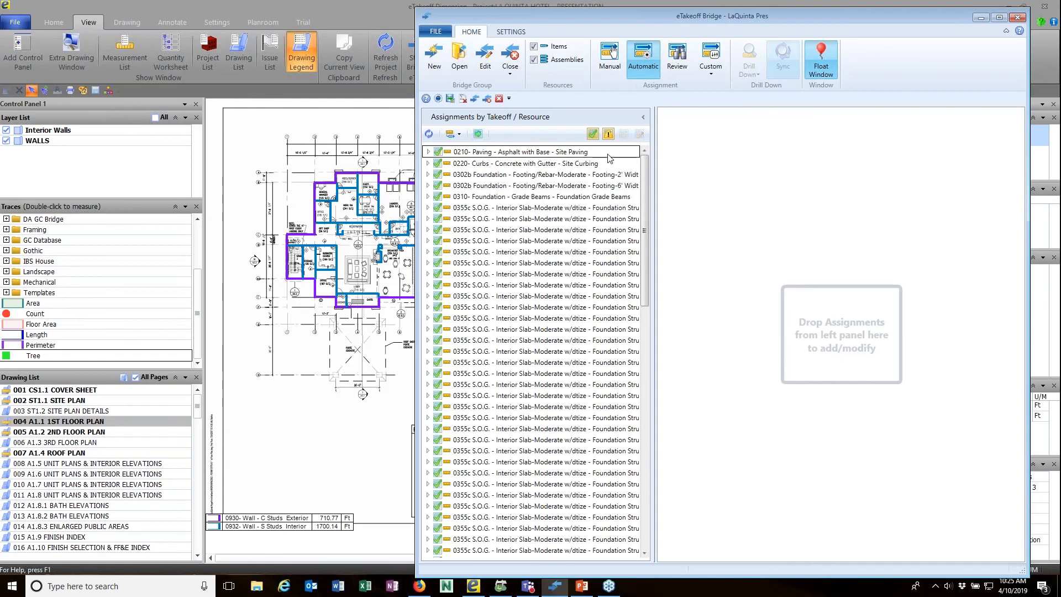
pyautogui.keyDown('shift'); pyautogui.click(469, 279); pyautogui.keyUp('shift')
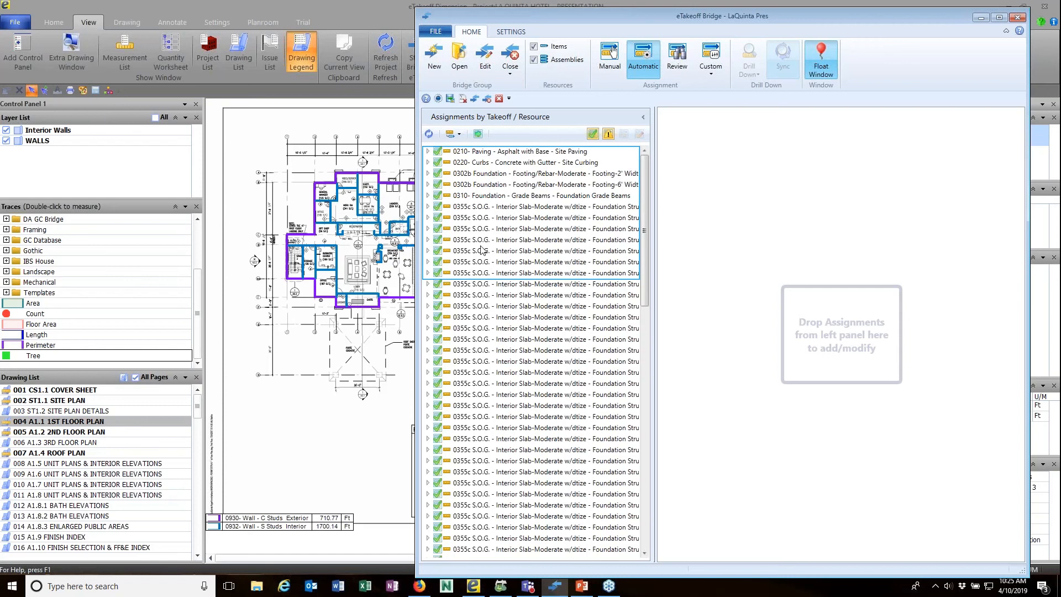
pyautogui.click(474, 208)
pyautogui.scroll(-10, 645, 213)
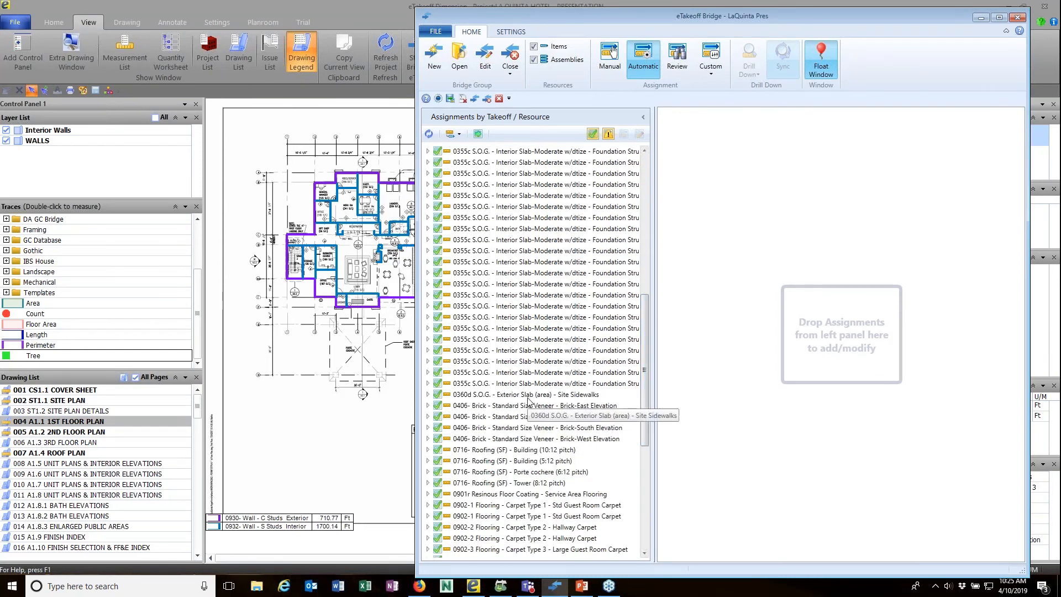
pyautogui.keyDown('shift'); pyautogui.click(511, 395); pyautogui.keyUp('shift')
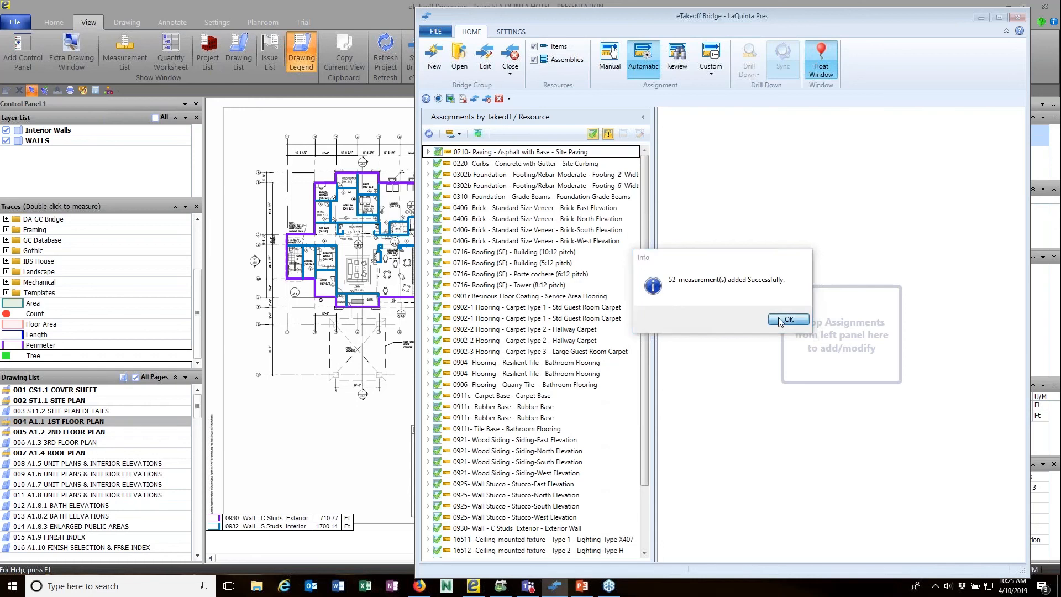
pyautogui.click(780, 321)
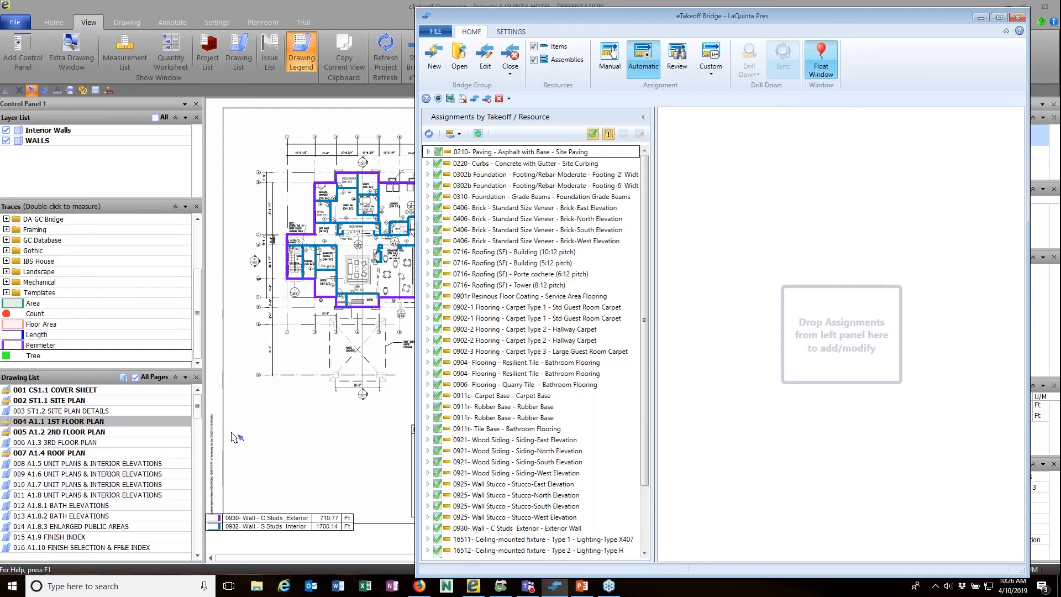
# Open the Close dropdown in the Bridge Group.
pyautogui.click(510, 73)
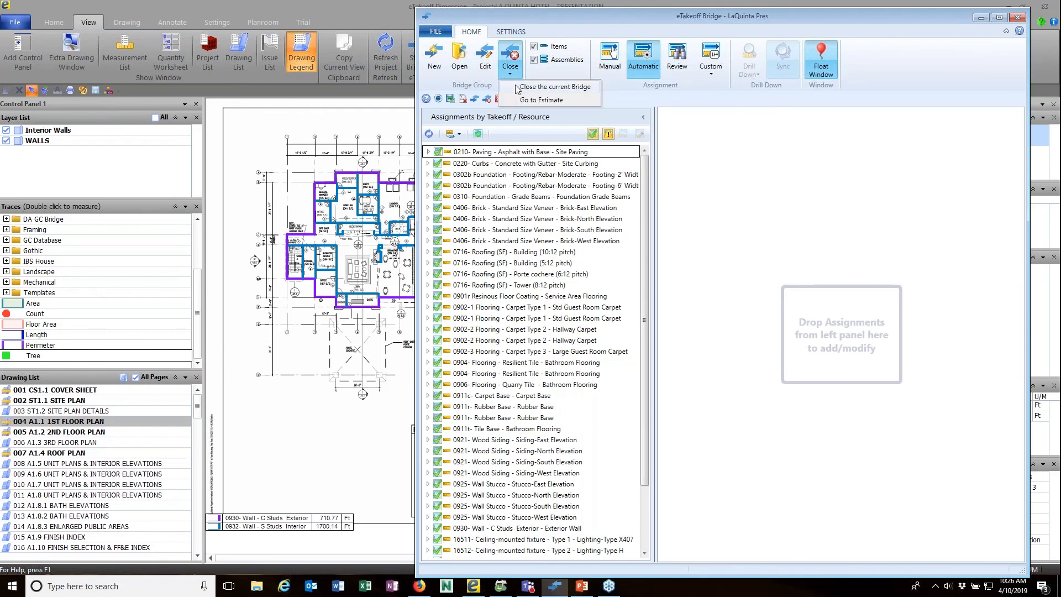
# Close the LaQuinta Pres bridge and view the Sage estimate by assembly.
pyautogui.click(520, 87)
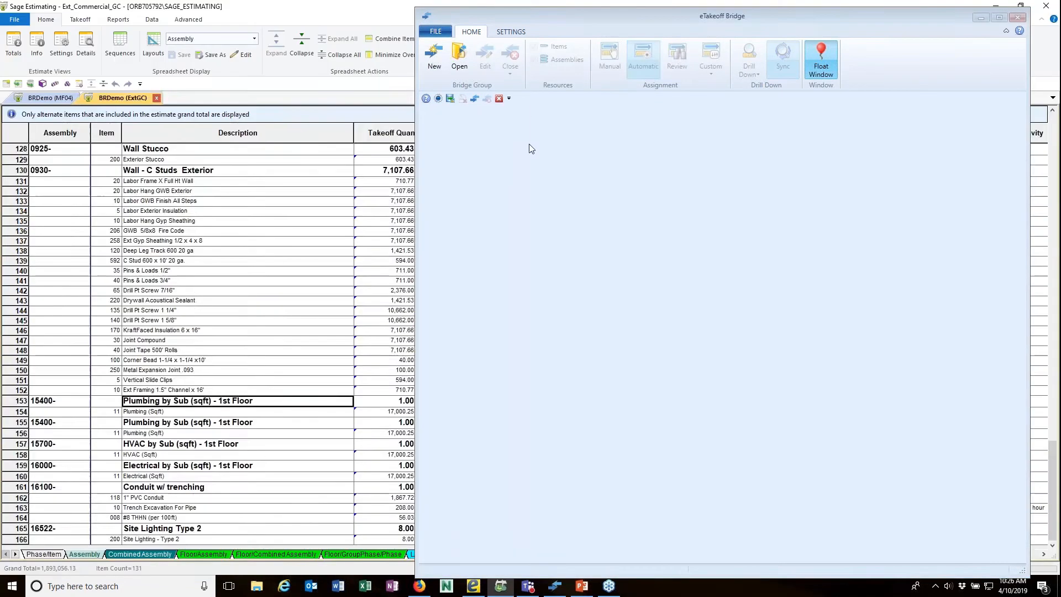
pyautogui.click(980, 18)
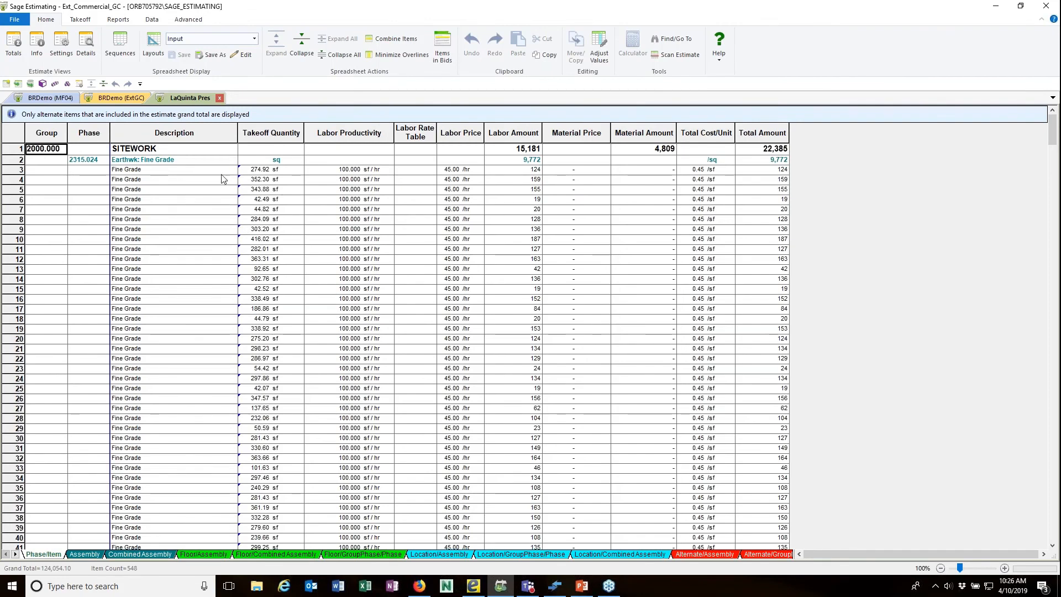
pyautogui.click(84, 553)
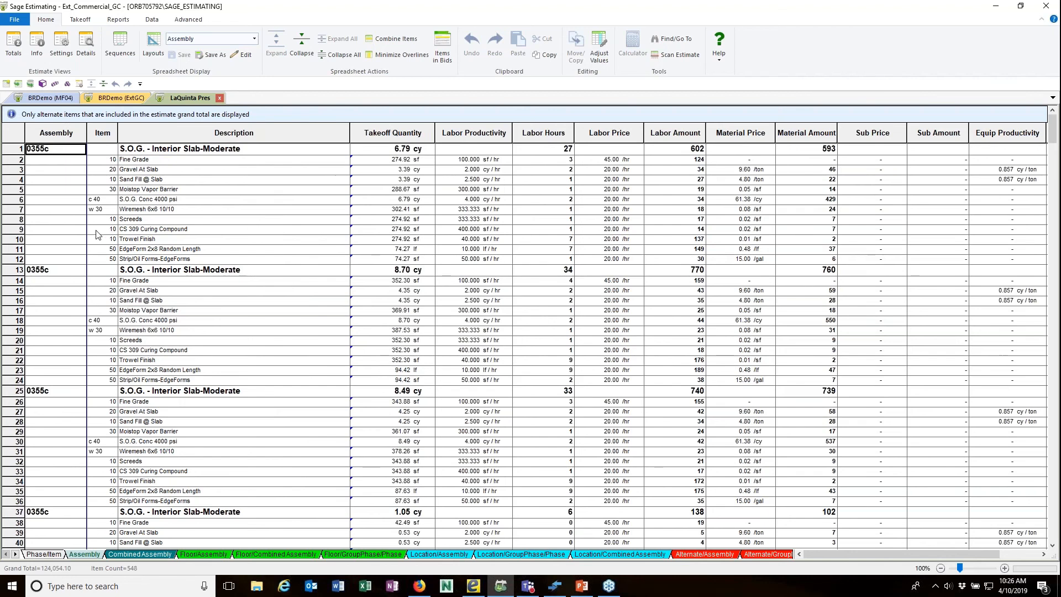
# Change the Fine Grade takeoff quantity from 274.92 to 300, undo, then re-enter 300.
pyautogui.click(132, 161)
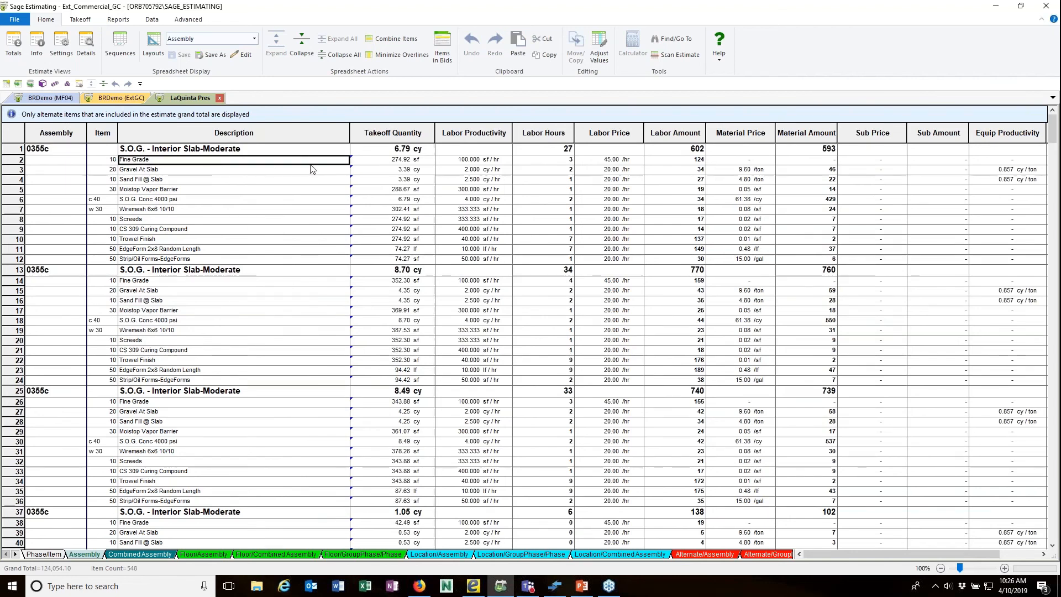
pyautogui.click(402, 162)
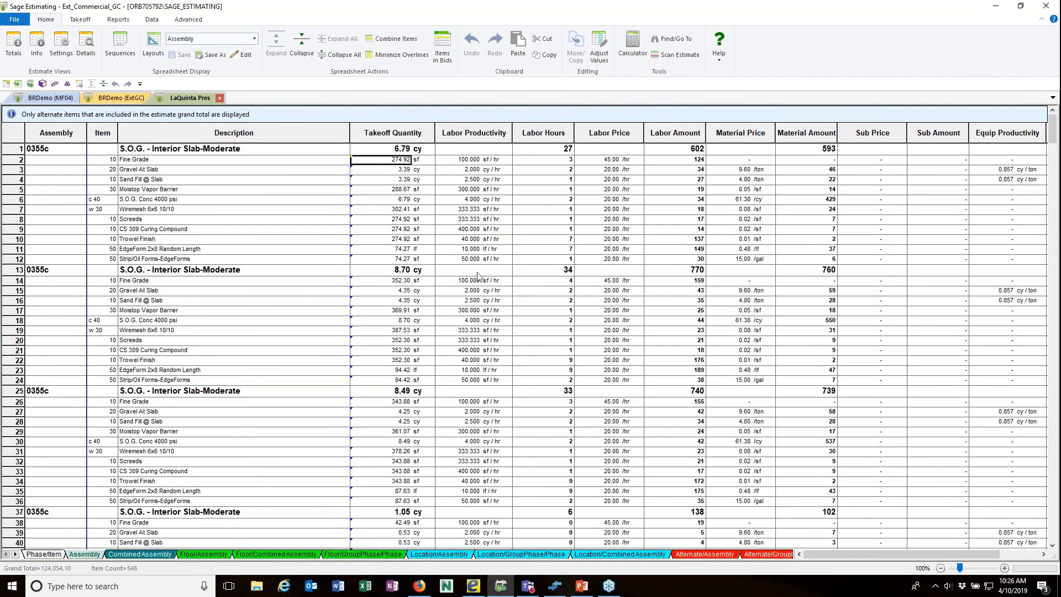
pyautogui.write('3')
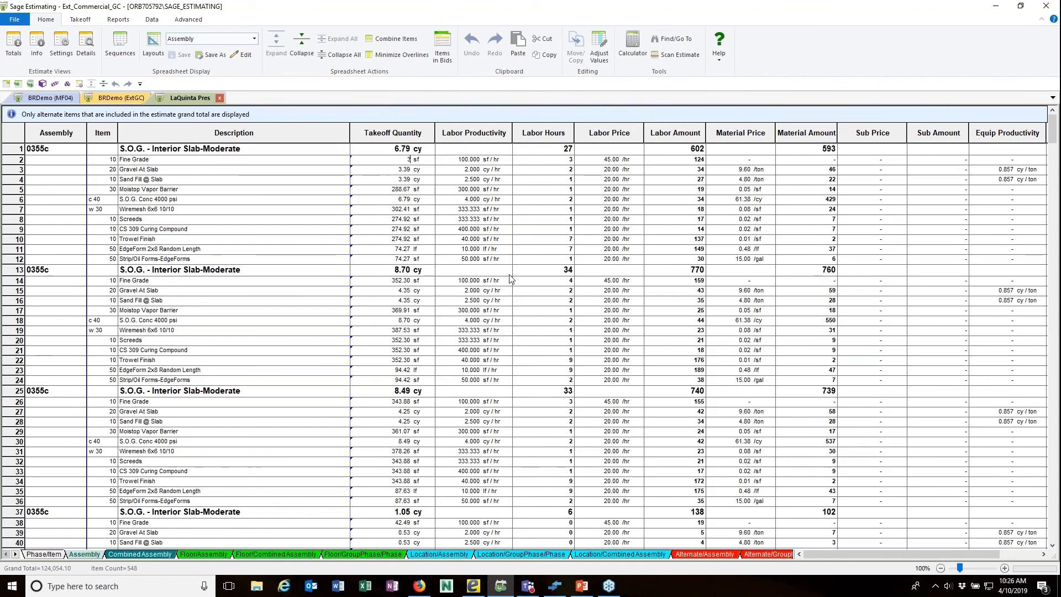
pyautogui.write('00')
pyautogui.press('Tab')
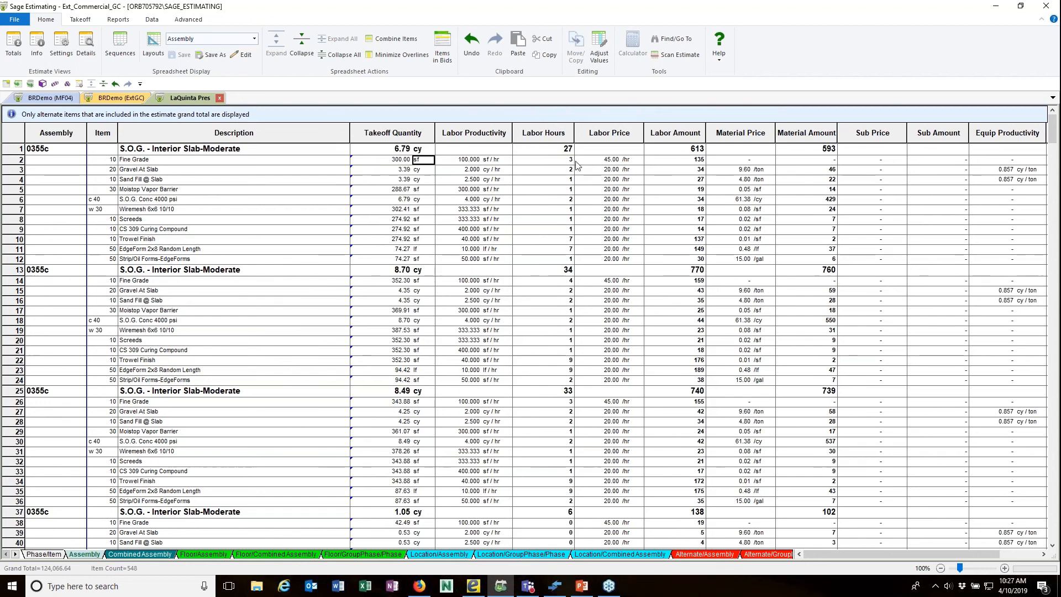
pyautogui.click(472, 43)
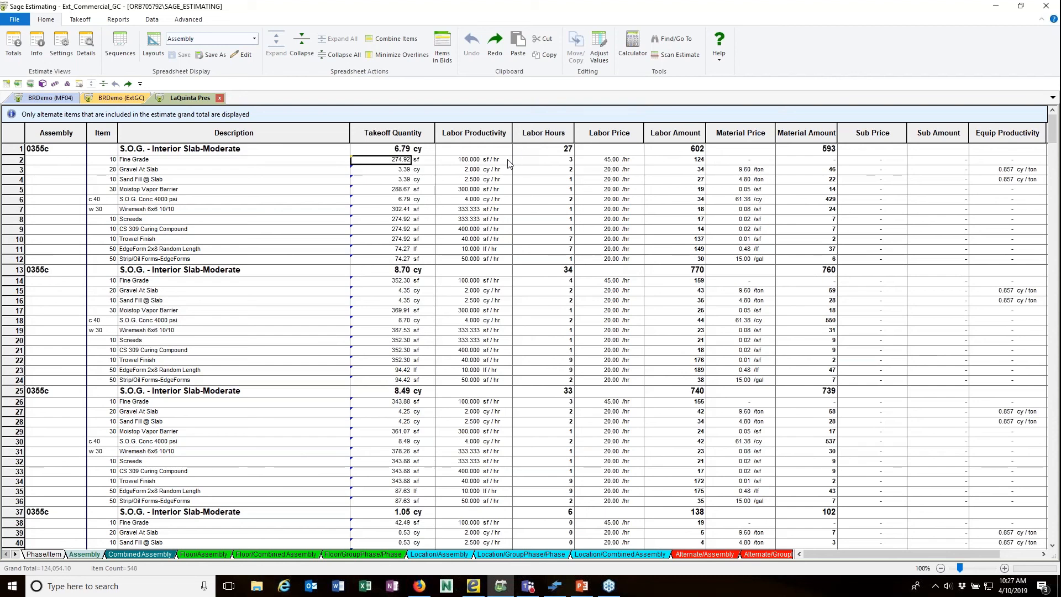
pyautogui.write('300')
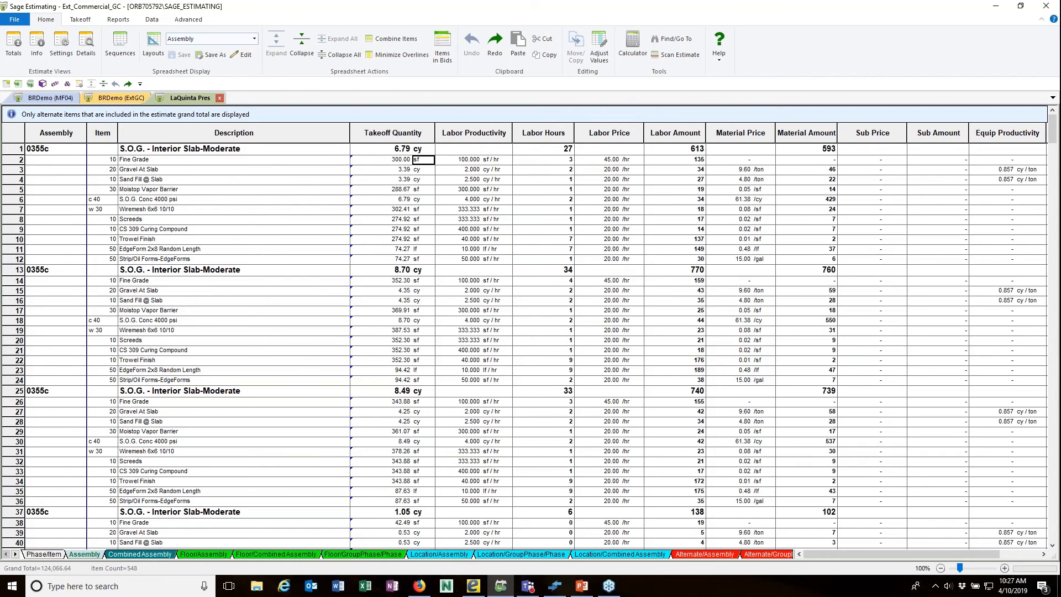
pyautogui.press('Return')
# Drill down from the Fine Grade quantity to eTakeoff Bridge.
pyautogui.click(387, 160)
pyautogui.rightClick(387, 161)
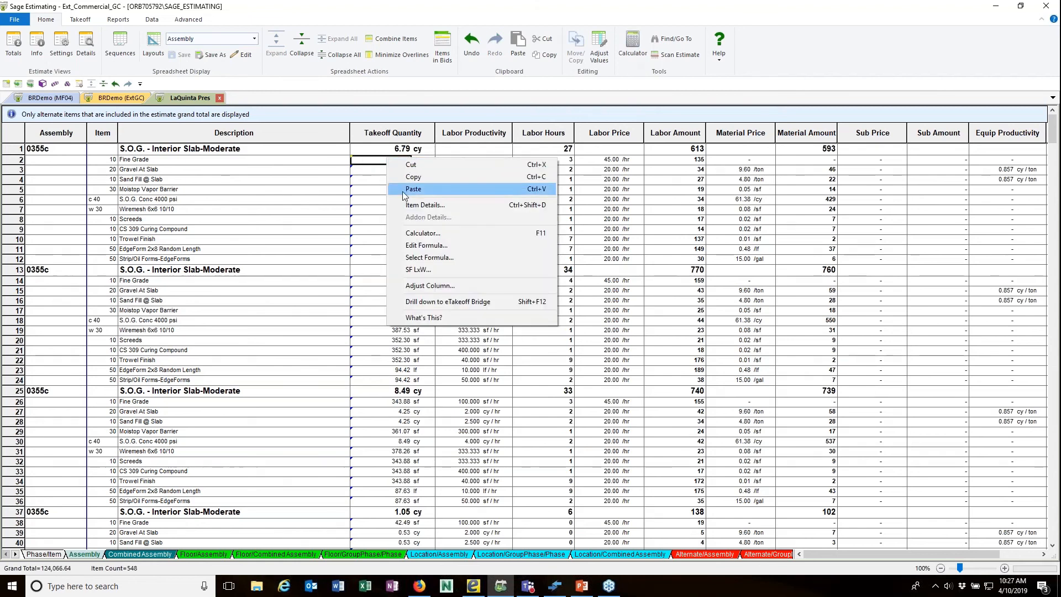
pyautogui.click(429, 305)
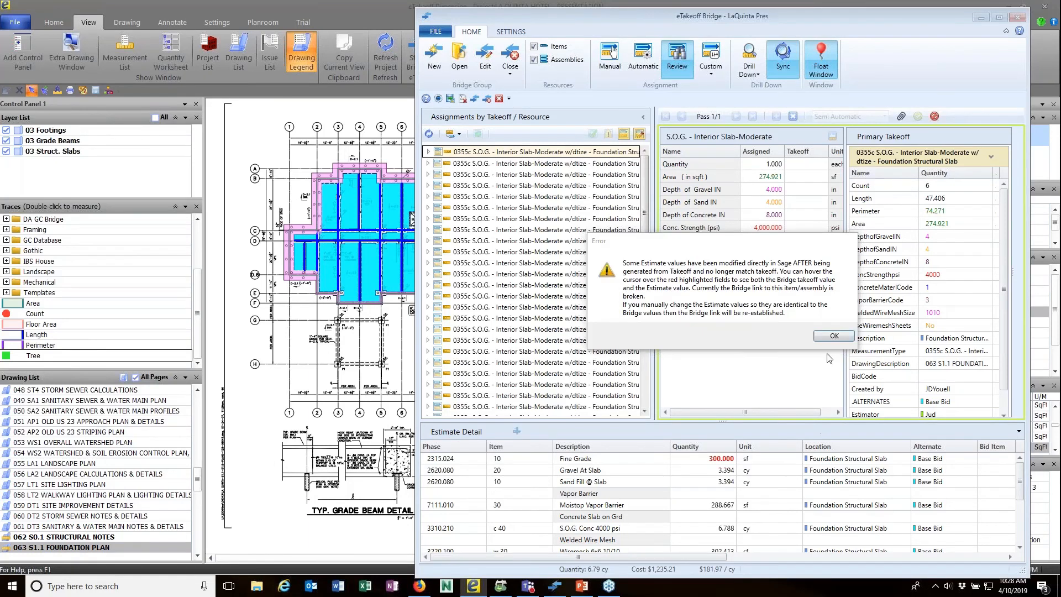
# Dismiss the Fine Grade 300 mismatch error, then close the bridge and return to the estimate.
pyautogui.click(827, 336)
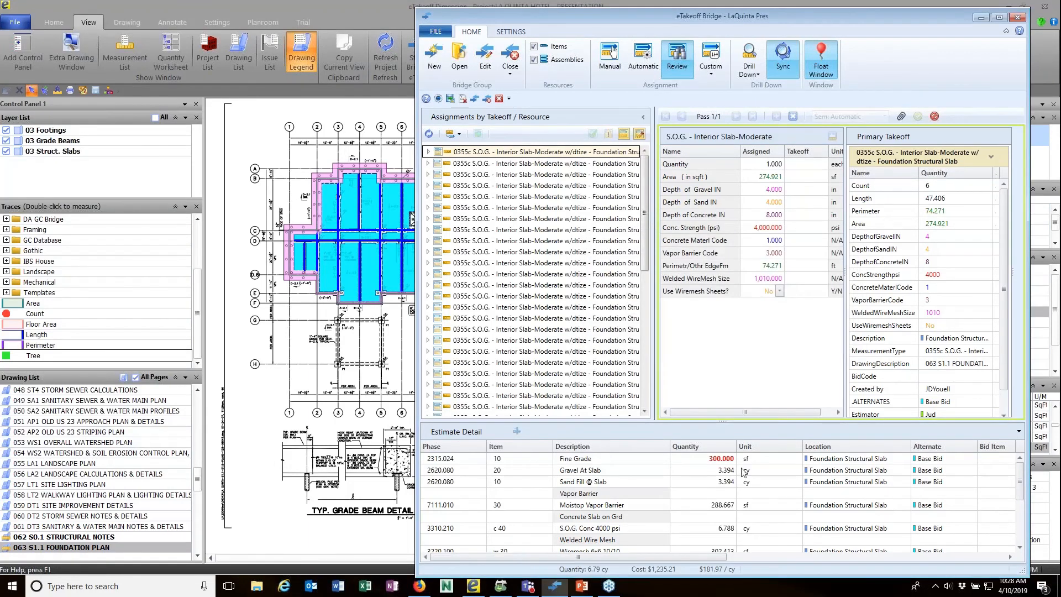
pyautogui.moveTo(718, 463)
pyautogui.click(510, 69)
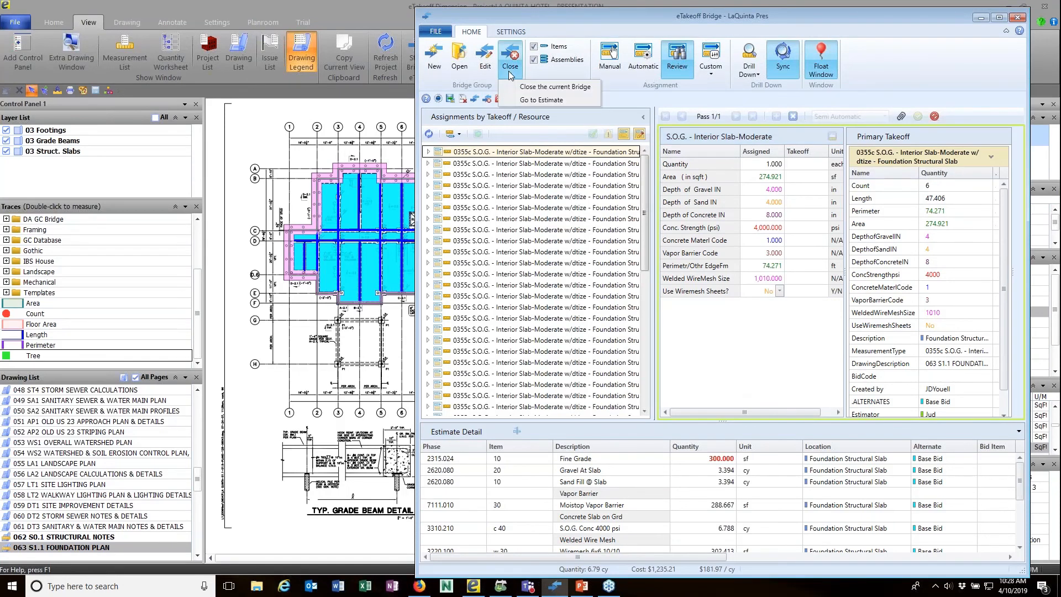
pyautogui.click(530, 100)
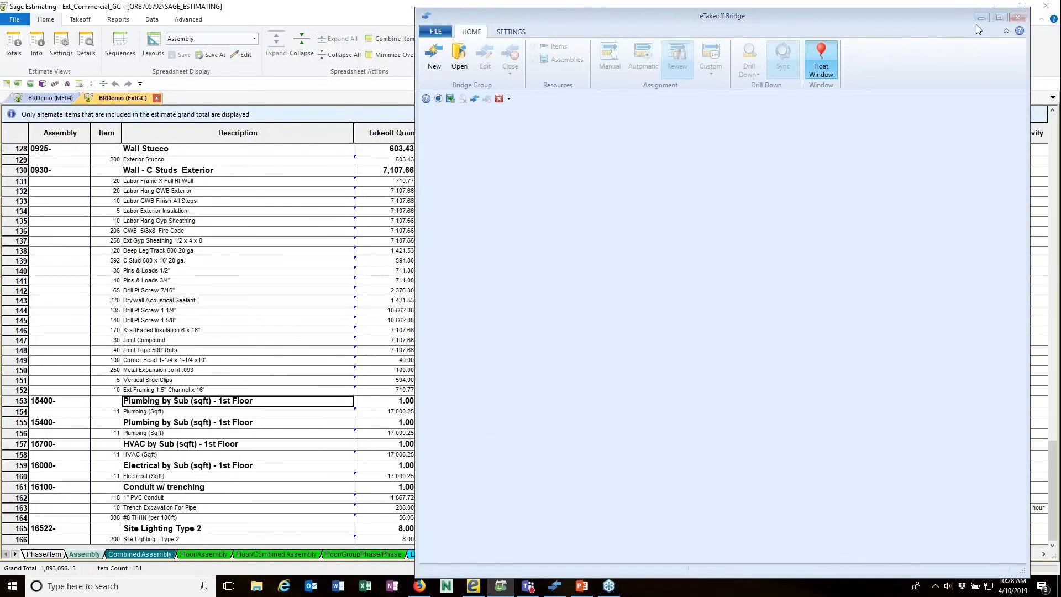
# Reopen the estimate and set the Fine Grade takeoff quantity back to 274.92.
pyautogui.click(981, 18)
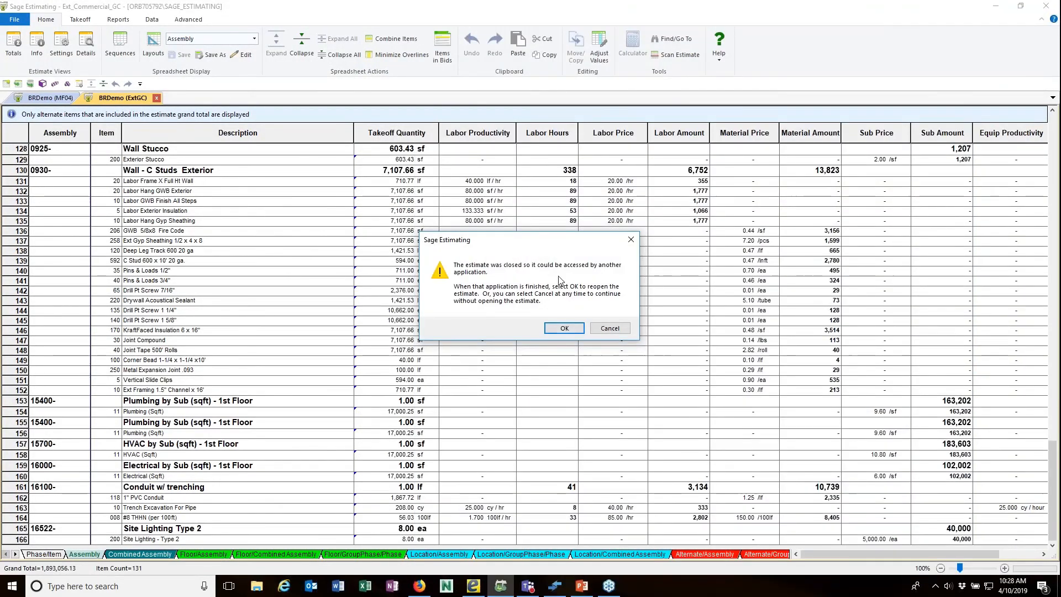
pyautogui.click(564, 329)
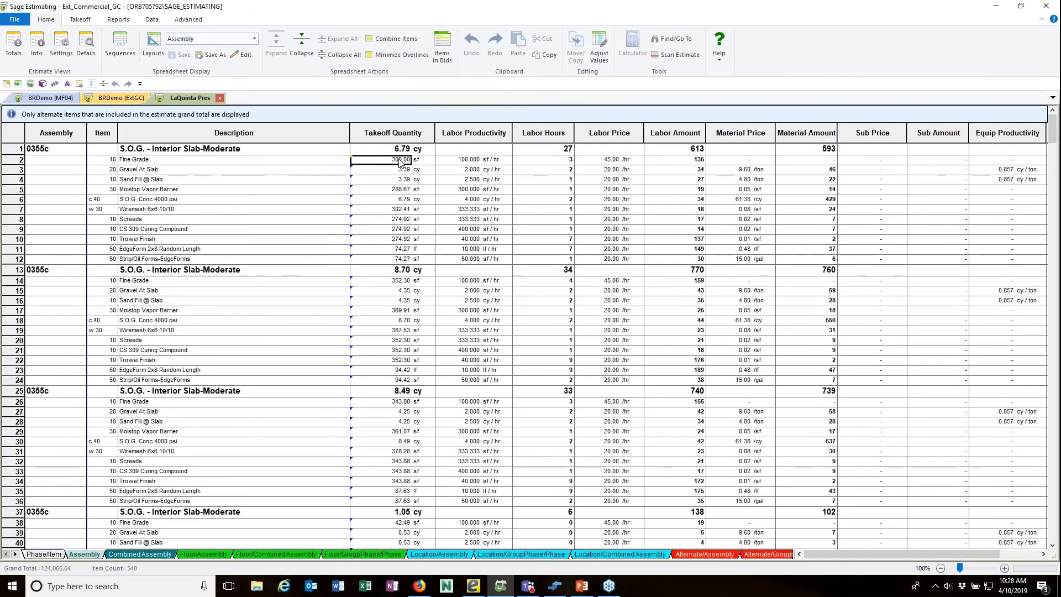
pyautogui.write('274')
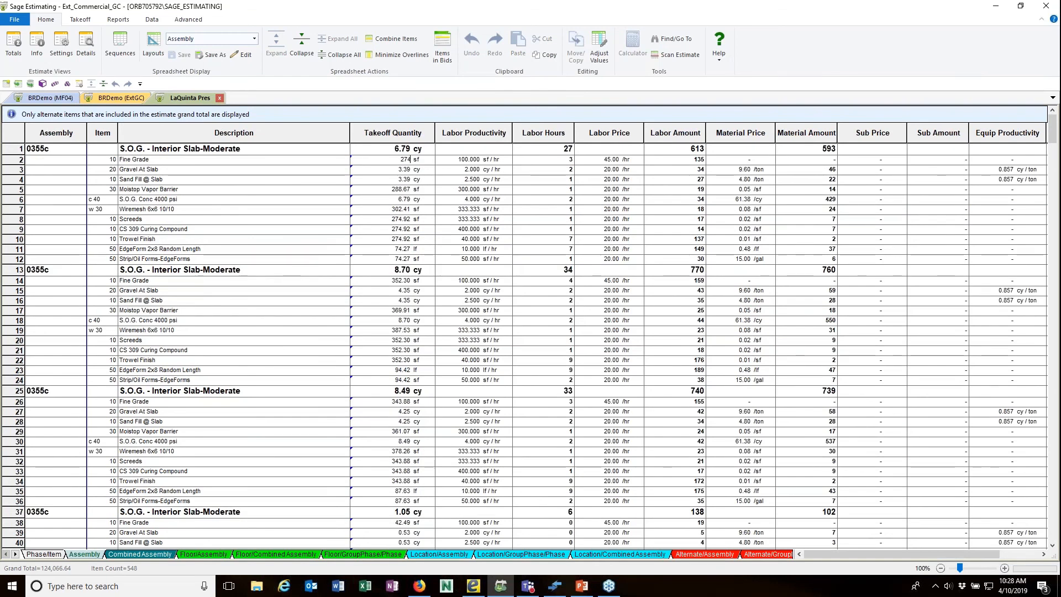
pyautogui.write('.')
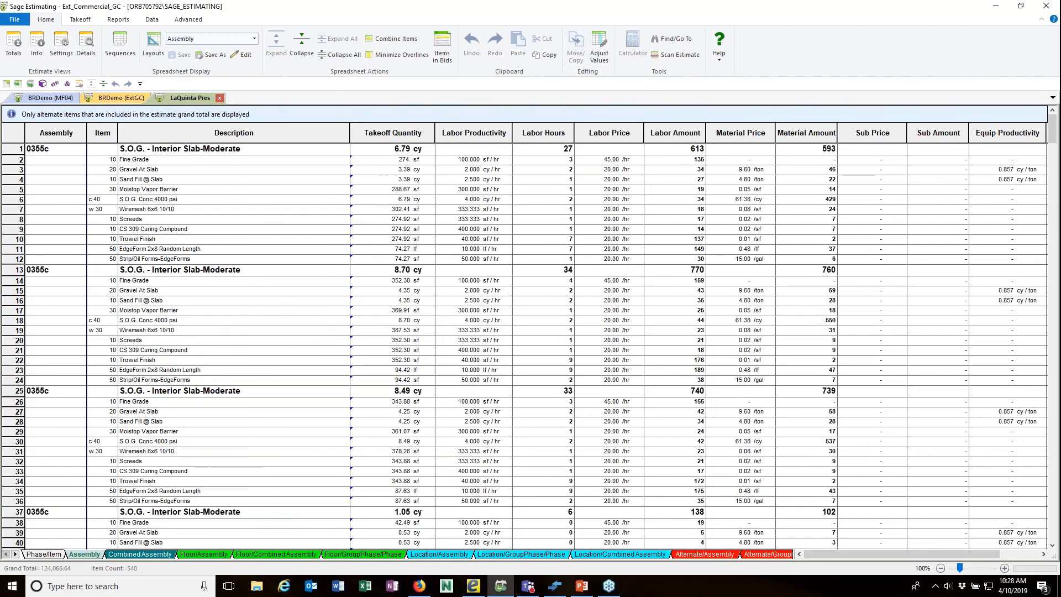
pyautogui.write('92')
pyautogui.press('Tab')
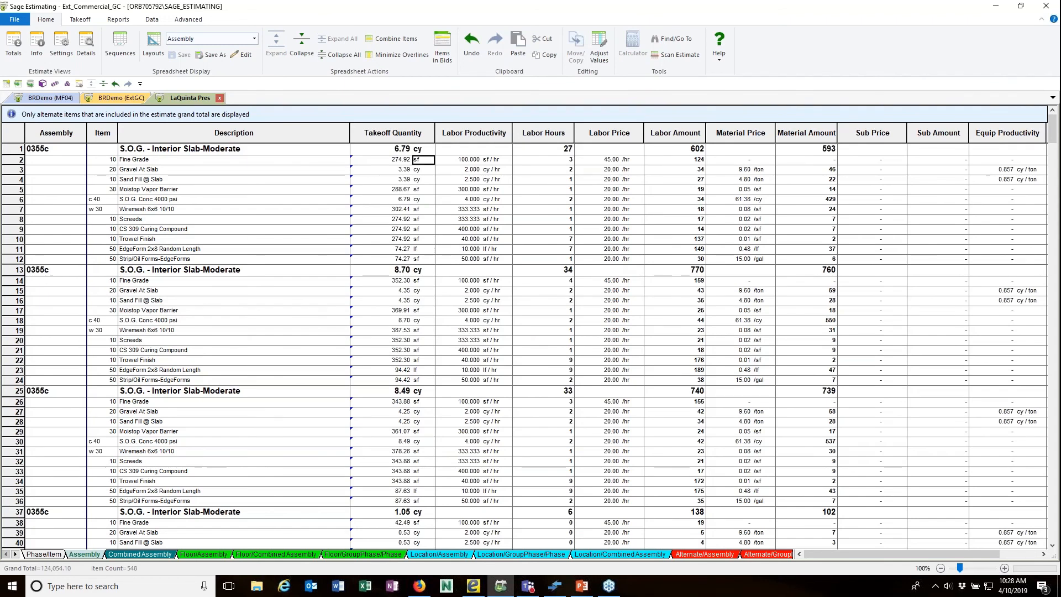
# Drill down from the Fine Grade quantity to eTakeoff Bridge again.
pyautogui.click(399, 159)
pyautogui.rightClick(399, 160)
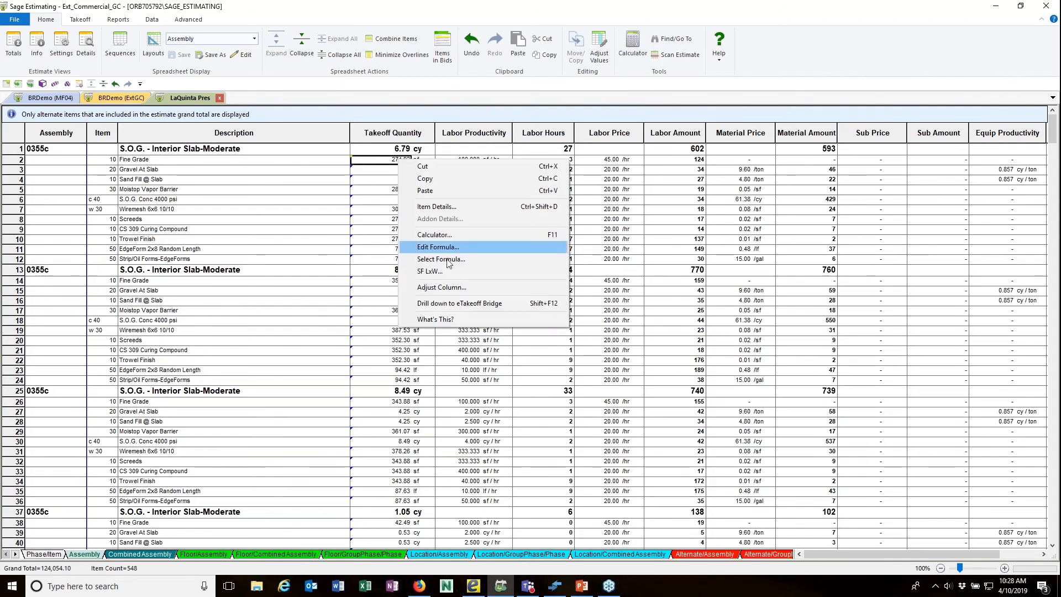
pyautogui.click(459, 303)
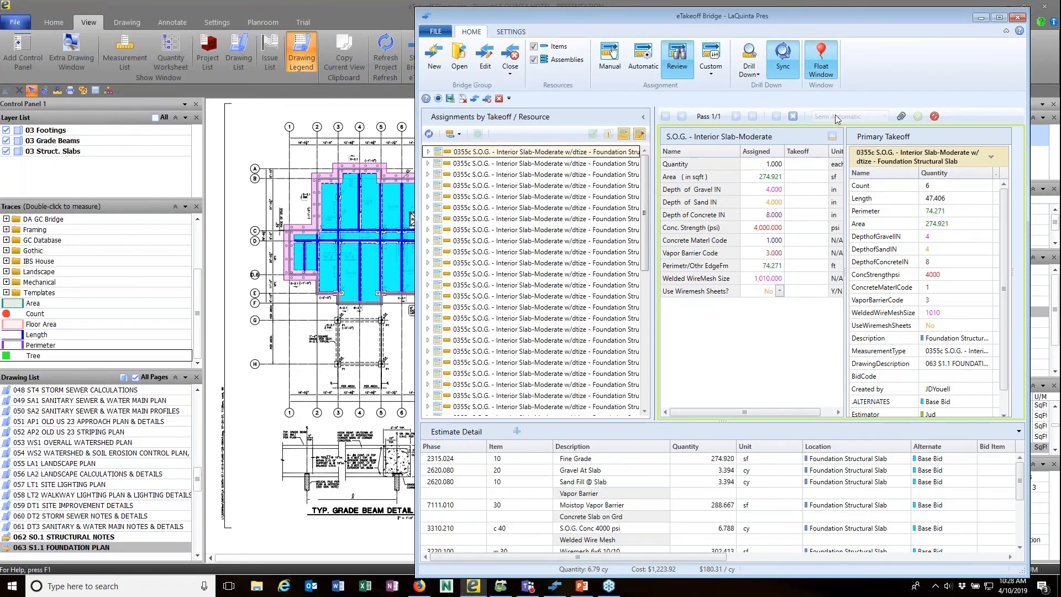
# Check that Fine Grade reads 274.920 again, then open the Bridge SETTINGS page.
pyautogui.moveTo(836, 118)
pyautogui.click(516, 33)
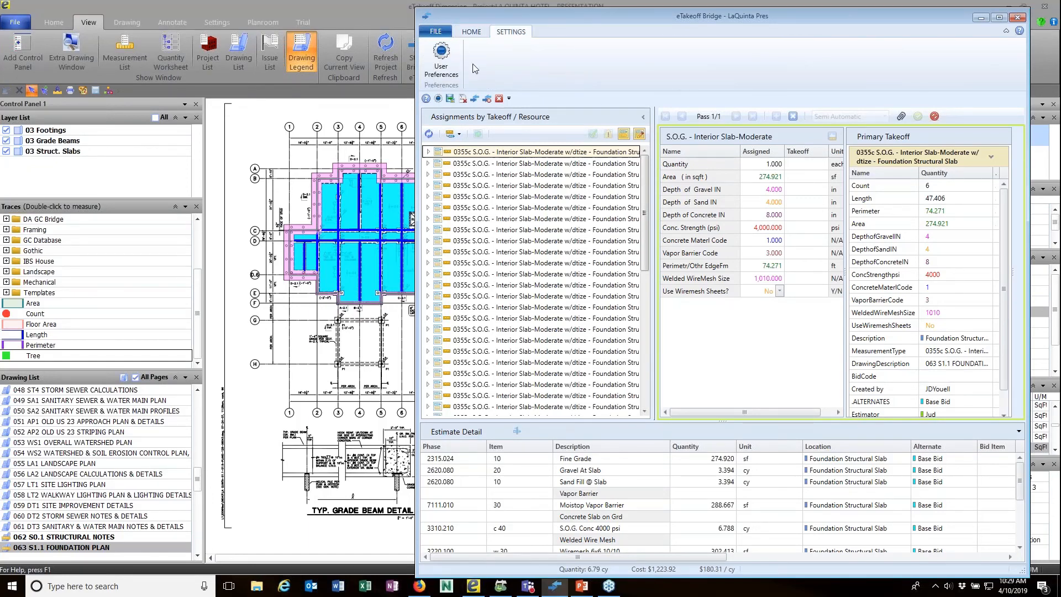
# Review User Preferences: backup settings, Display Options warnings, then Auto-Change Options for assembly names and notes.
pyautogui.click(440, 64)
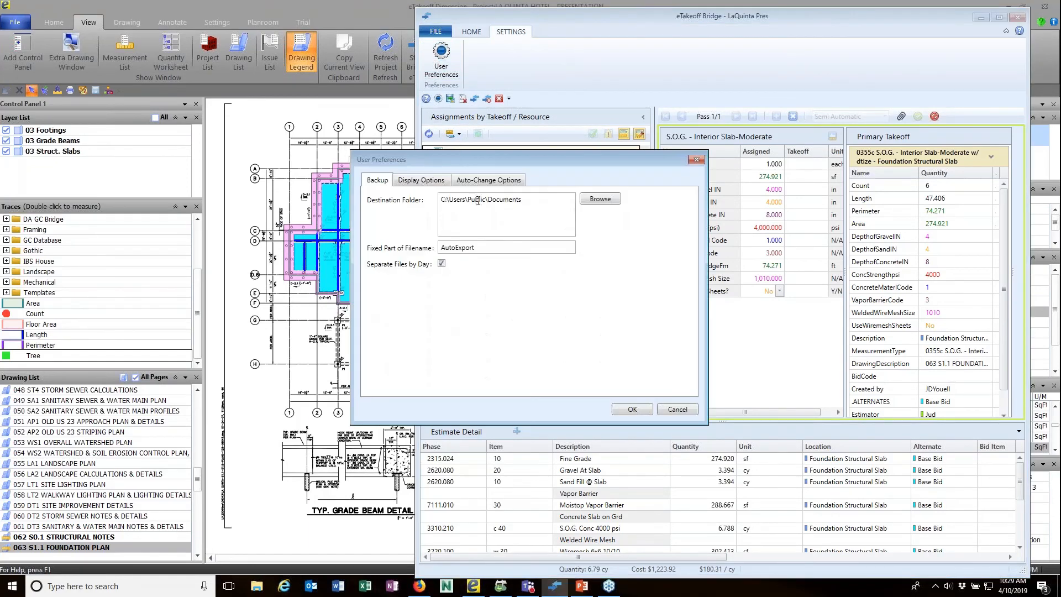
pyautogui.click(419, 183)
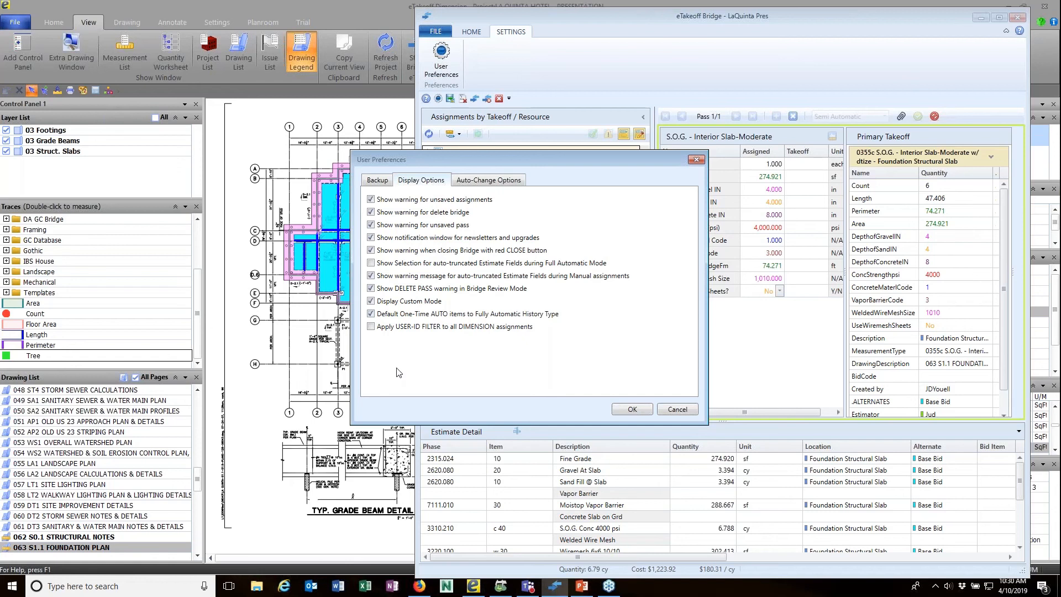
pyautogui.click(490, 181)
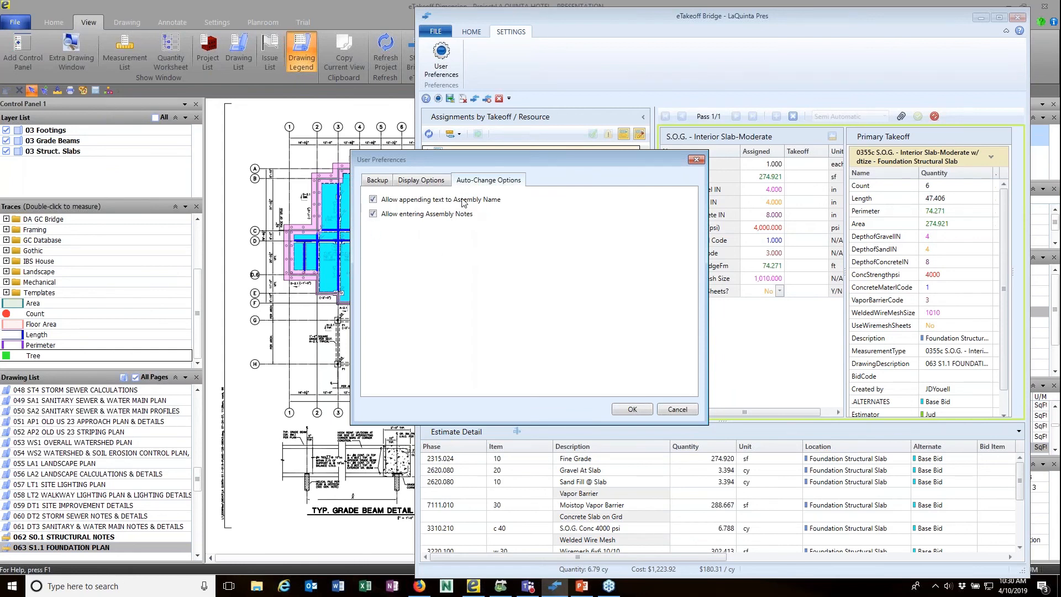
# Cancel User Preferences without saving and go back to the HOME tab.
pyautogui.click(671, 410)
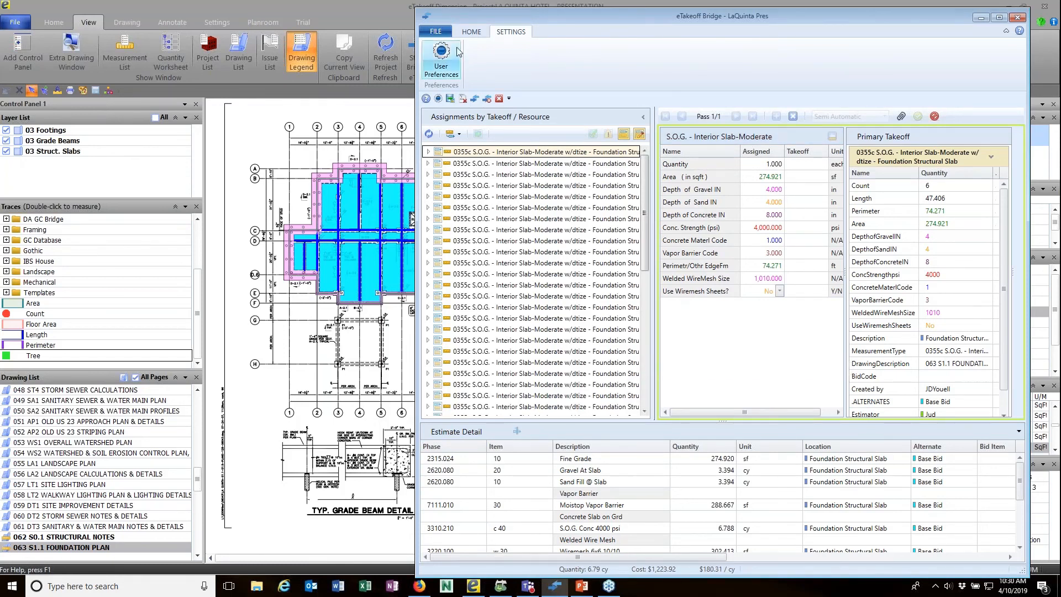
pyautogui.click(471, 31)
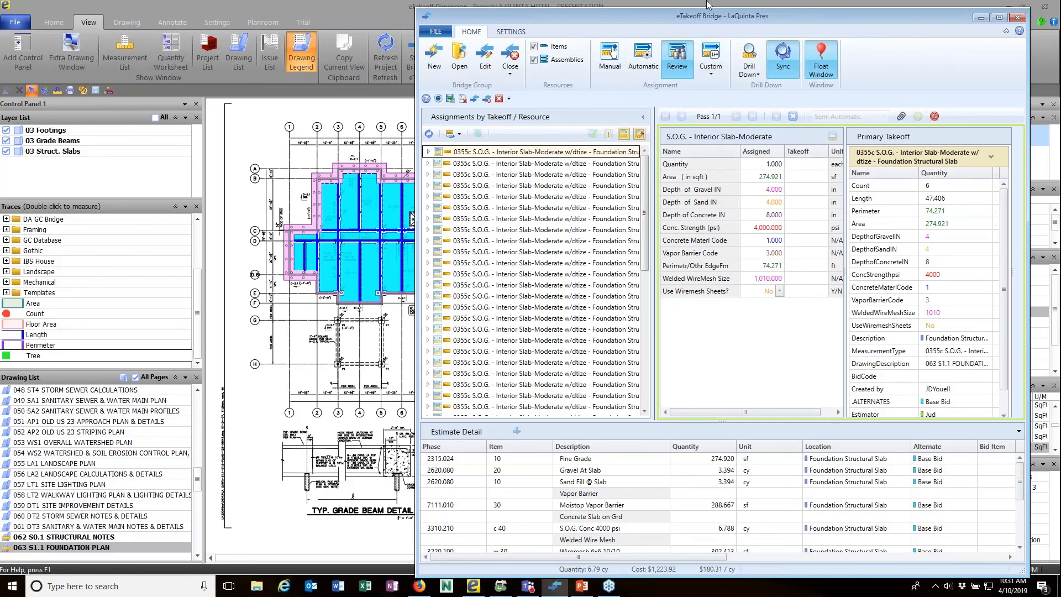
# Drag the bridge window about 105 px to the left.
pyautogui.moveTo(702, 18); pyautogui.dragTo(638, 12)
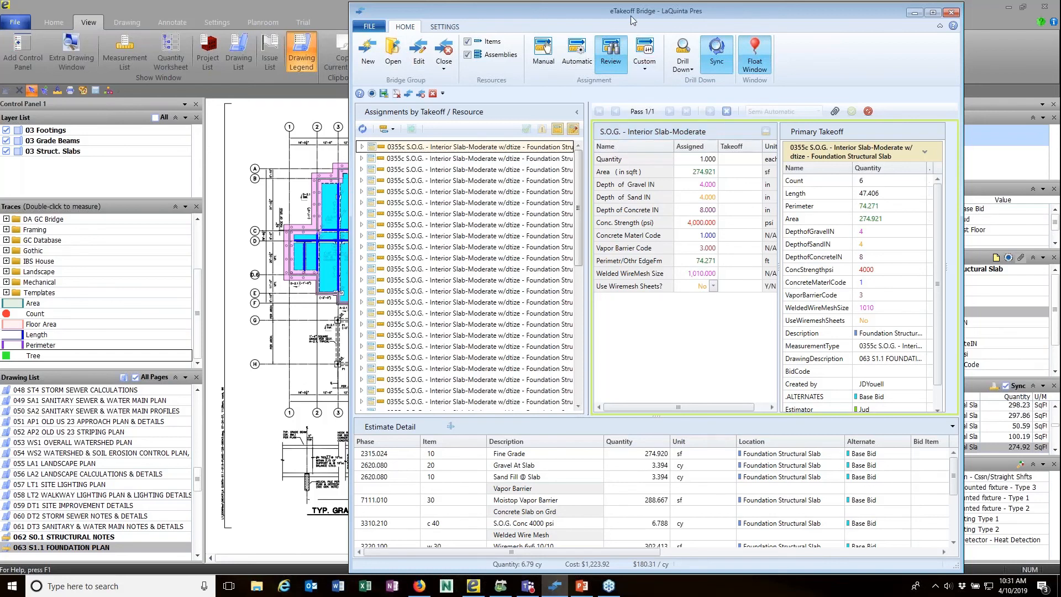
# Shift the bridge window further left to reveal more of the takeoff panel.
pyautogui.moveTo(629, 12); pyautogui.dragTo(606, 17)
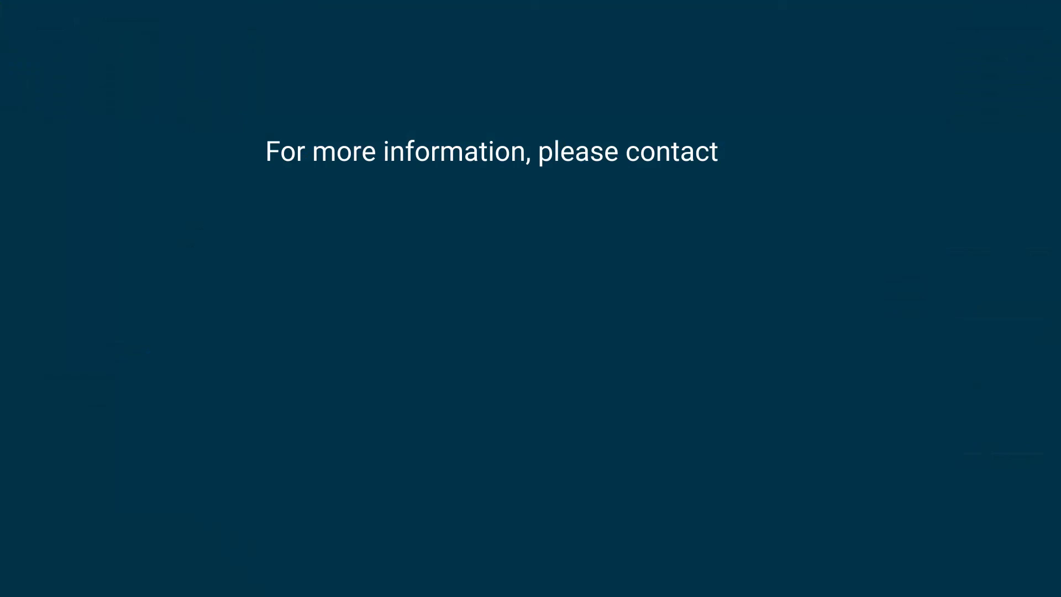